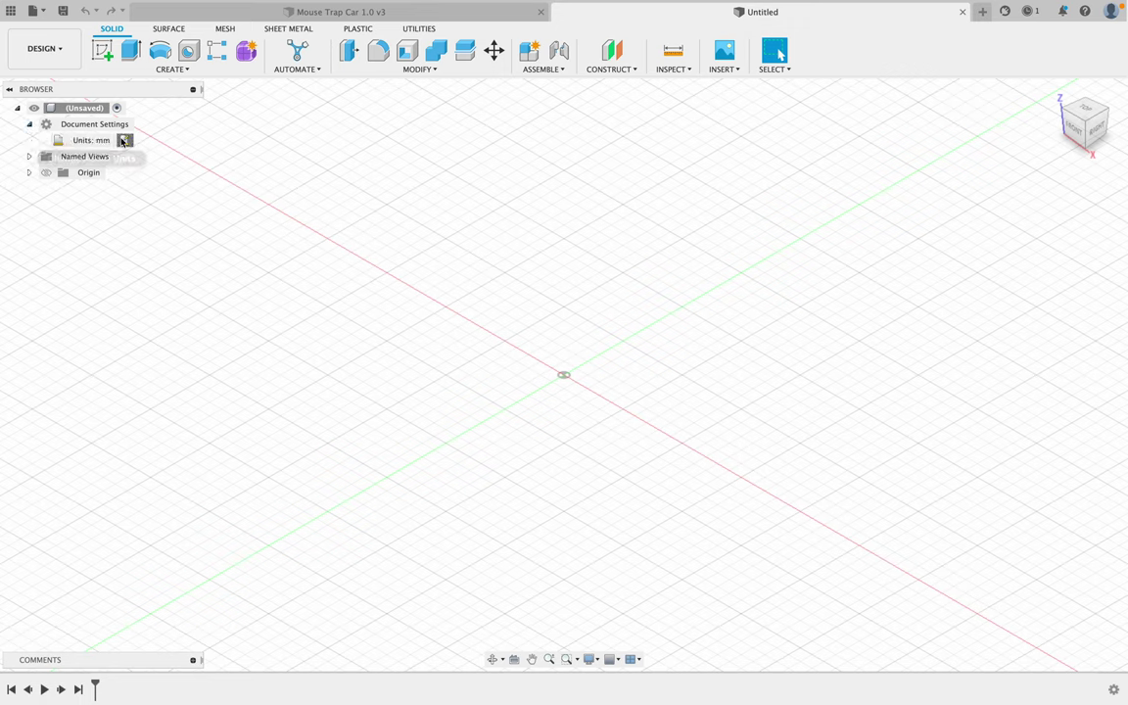
Step: Change the document's active units from millimetres to inches
{"action": "left_click", "coordinate": [125, 140]}
{"action": "left_click", "coordinate": [1064, 190]}
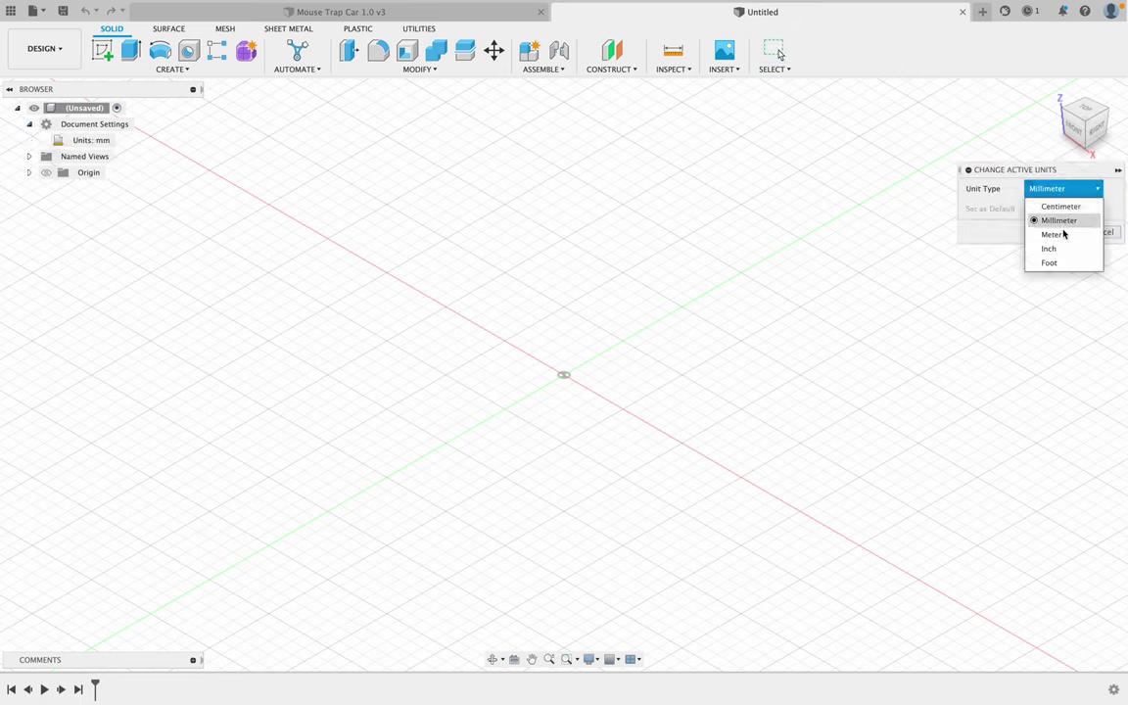
{"action": "left_click", "coordinate": [1060, 248]}
{"action": "left_click", "coordinate": [1057, 233]}
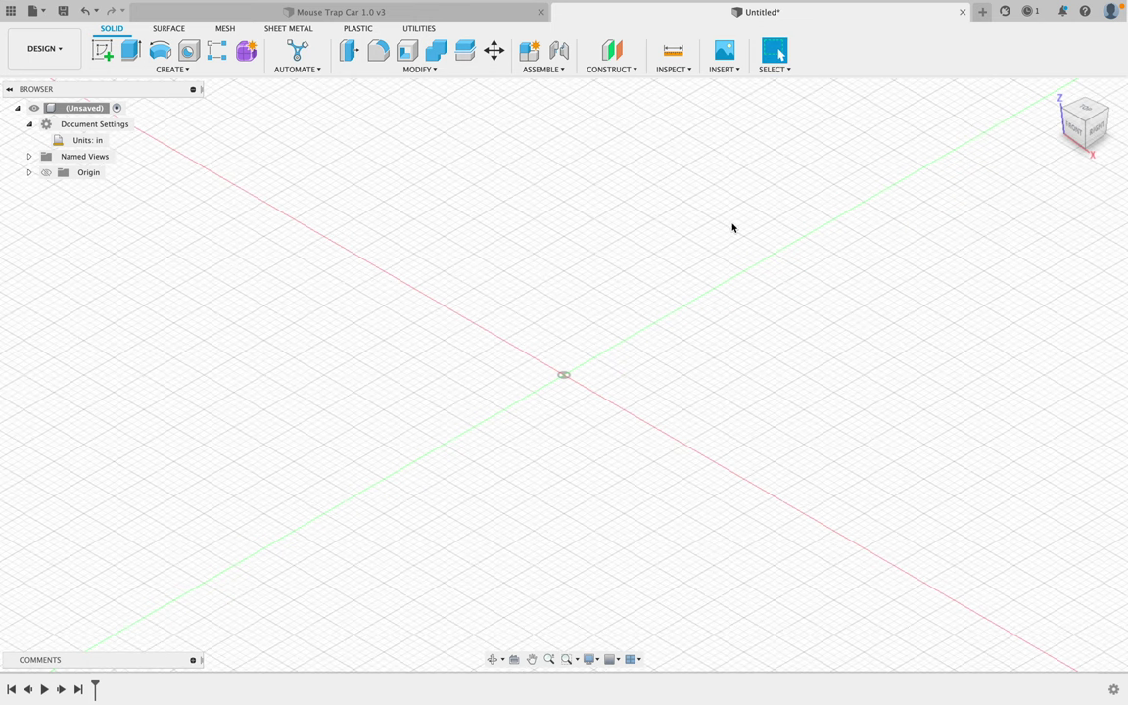
Step: Add a user parameter named Thickness in inches with the expression 1/8 and the comment "Thickness of Balsa"
{"action": "left_click", "coordinate": [423, 73]}
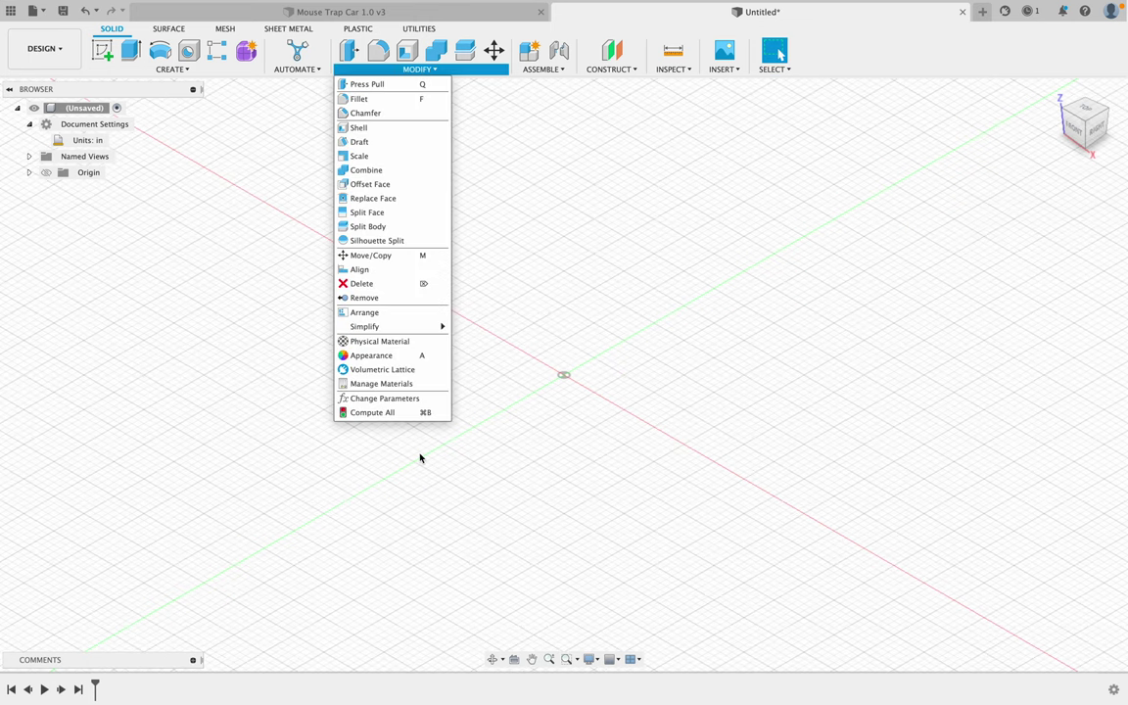
{"action": "left_click", "coordinate": [393, 398]}
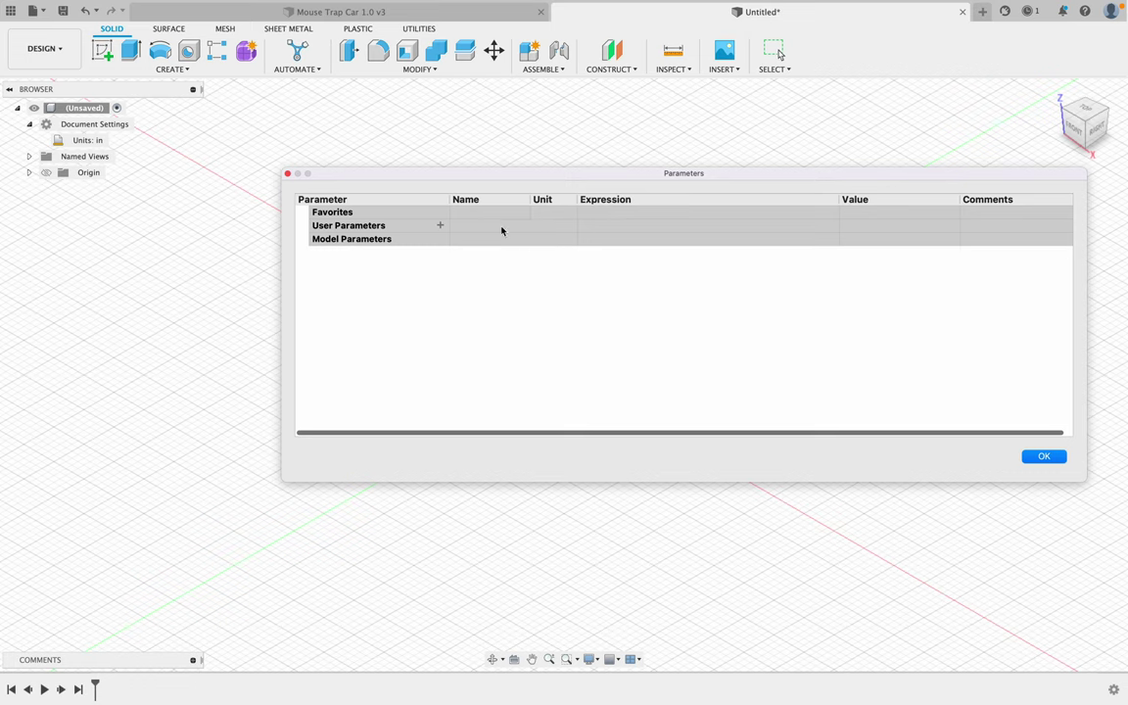
{"action": "left_click", "coordinate": [440, 225]}
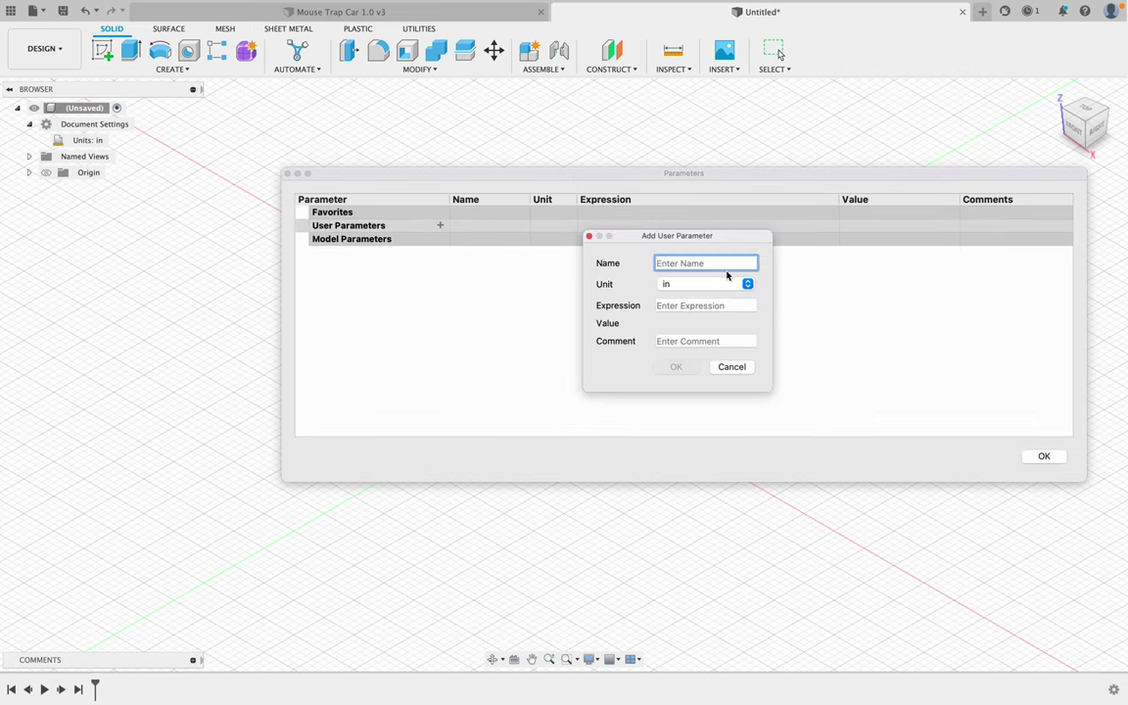
{"action": "type", "text": "Thickness"}
{"action": "left_click", "coordinate": [705, 304]}
{"action": "type", "text": "1/8"}
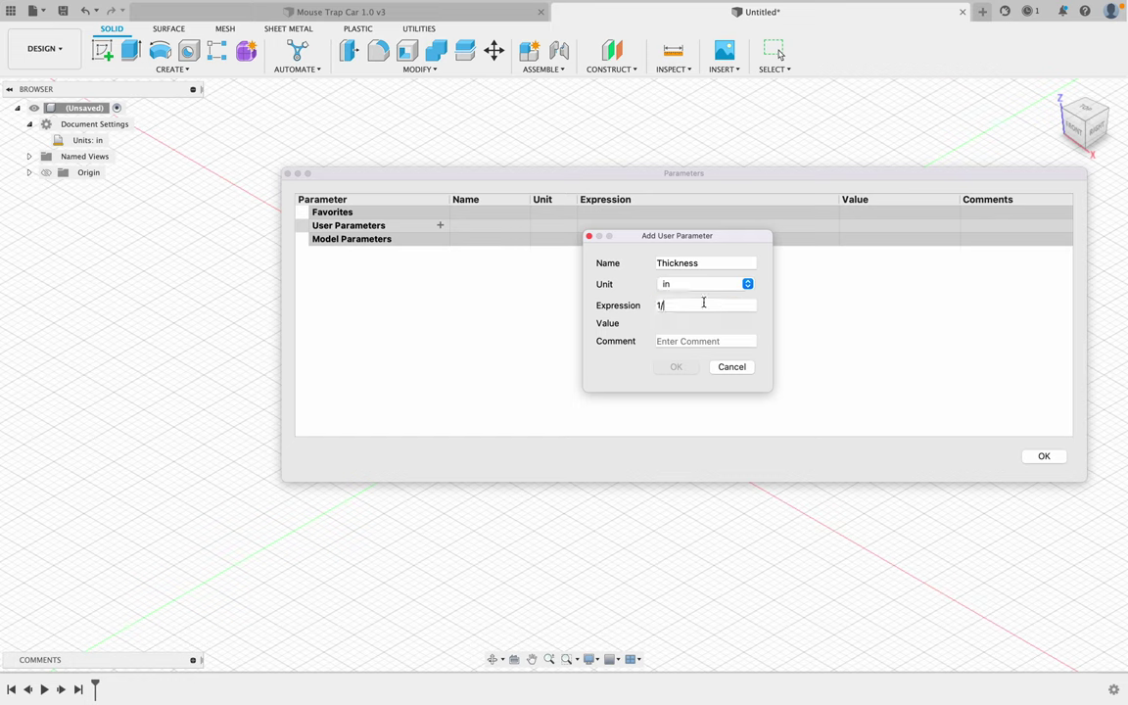
{"action": "left_click", "coordinate": [669, 342]}
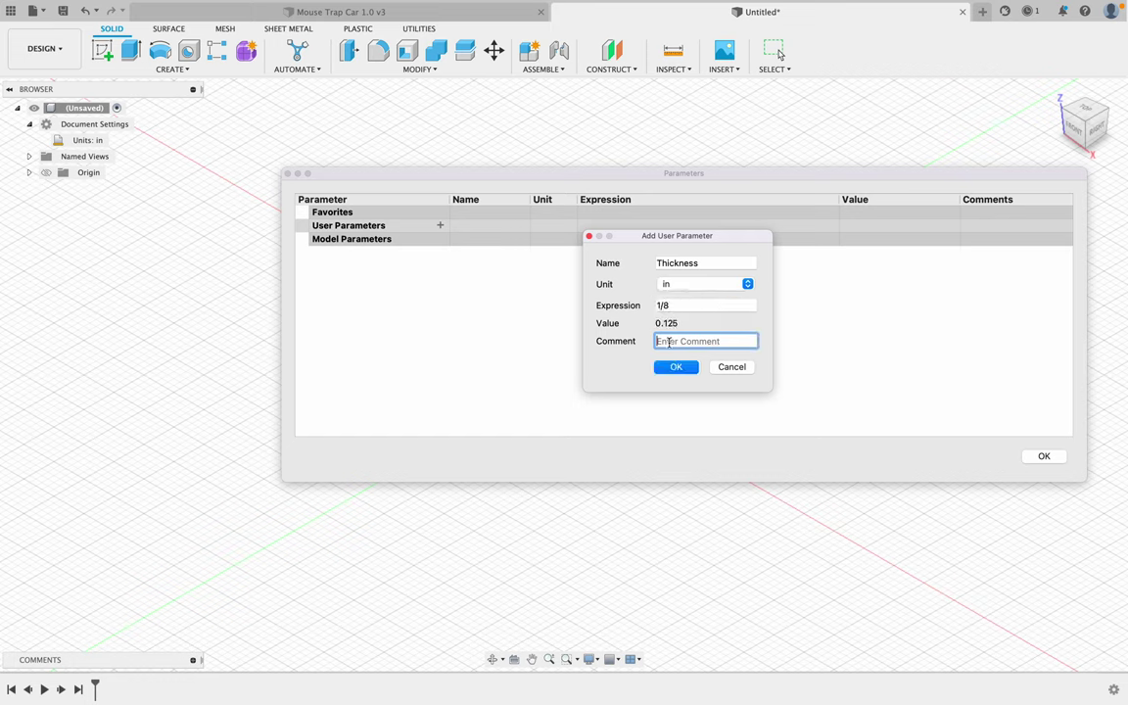
{"action": "type", "text": "Thickness of Balsa"}
{"action": "left_click", "coordinate": [679, 368]}
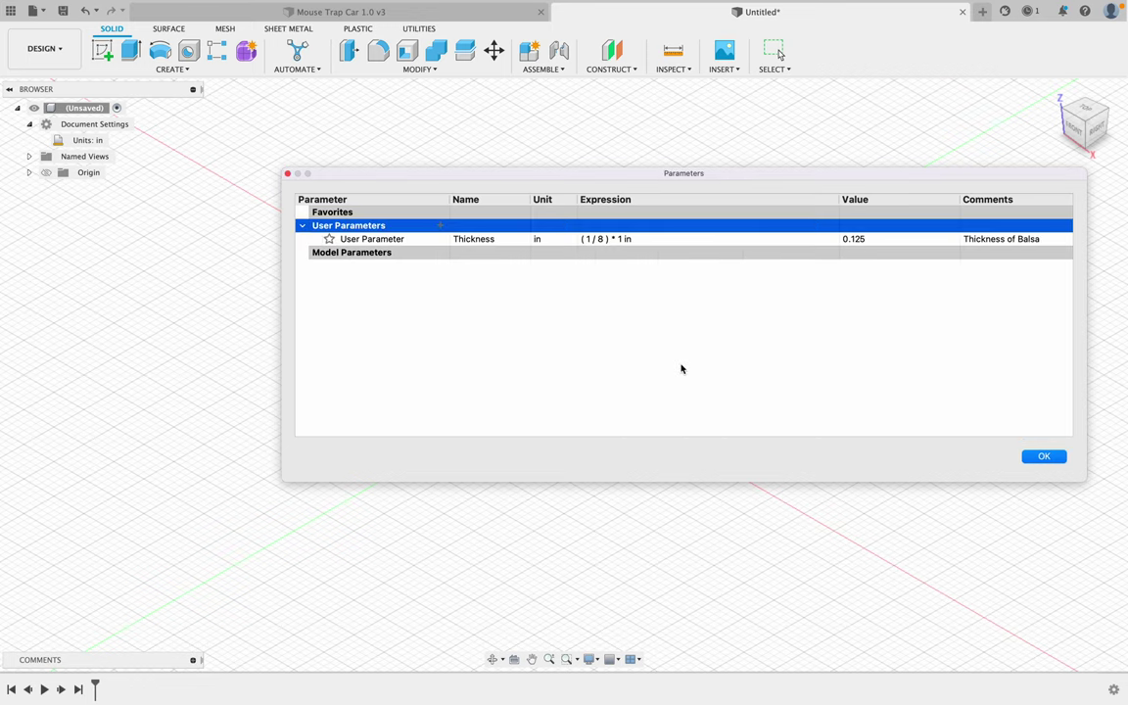
{"action": "left_click", "coordinate": [1041, 458]}
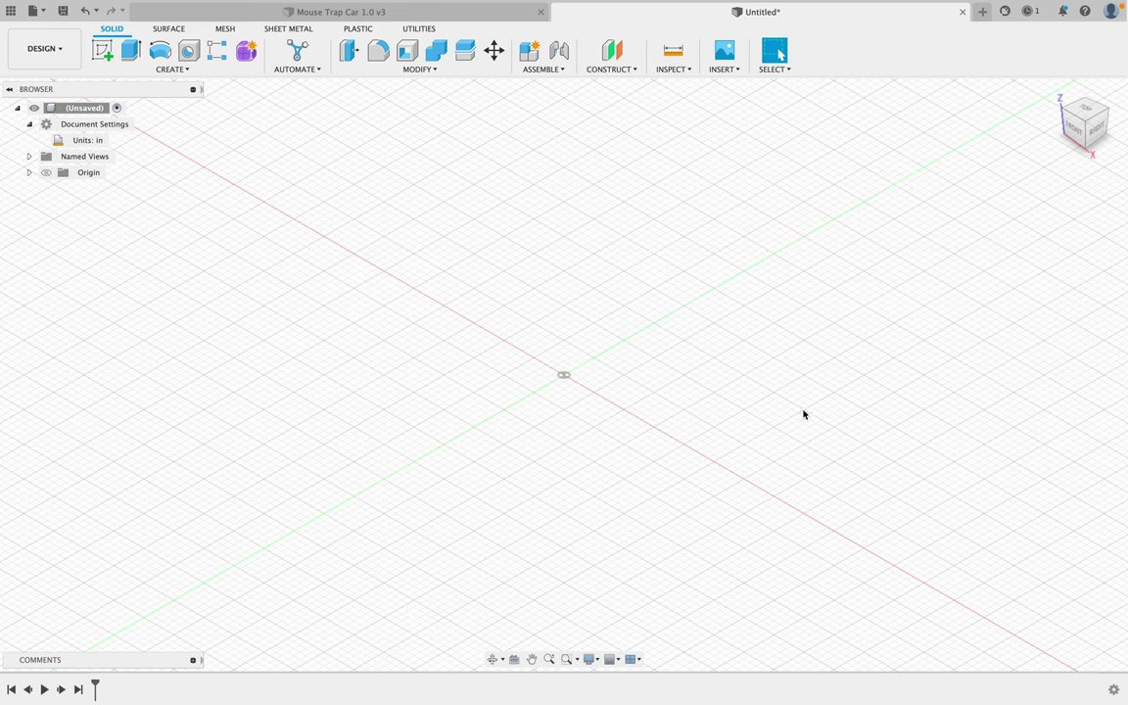
Step: Create an active, internal standard component named Base/Top, taking its name from the Stickies note
{"action": "left_click", "coordinate": [179, 73]}
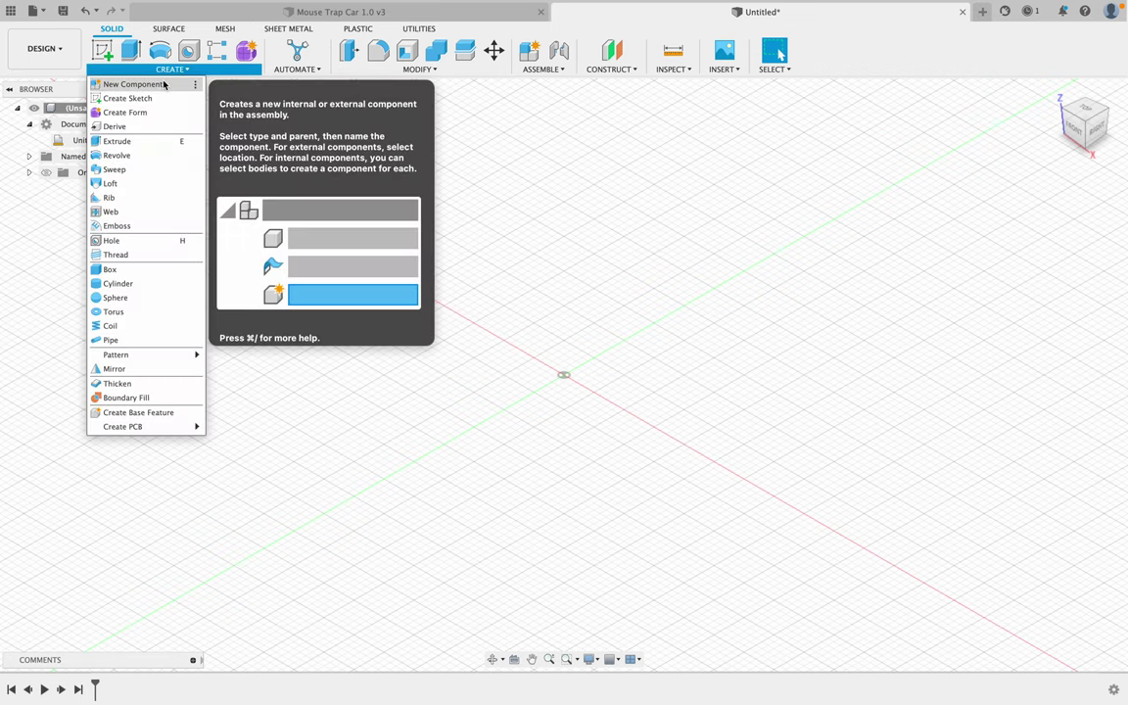
{"action": "left_click", "coordinate": [191, 85]}
{"action": "key", "text": "ctrl+Right"}
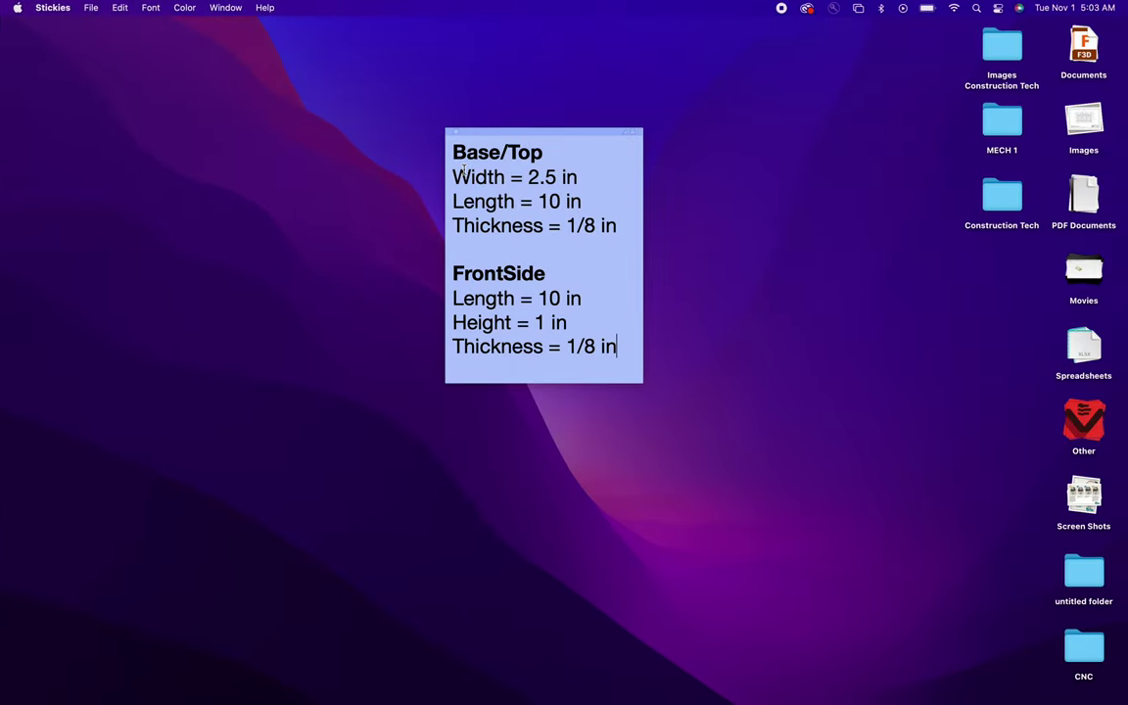
{"action": "key", "text": "ctrl+Left"}
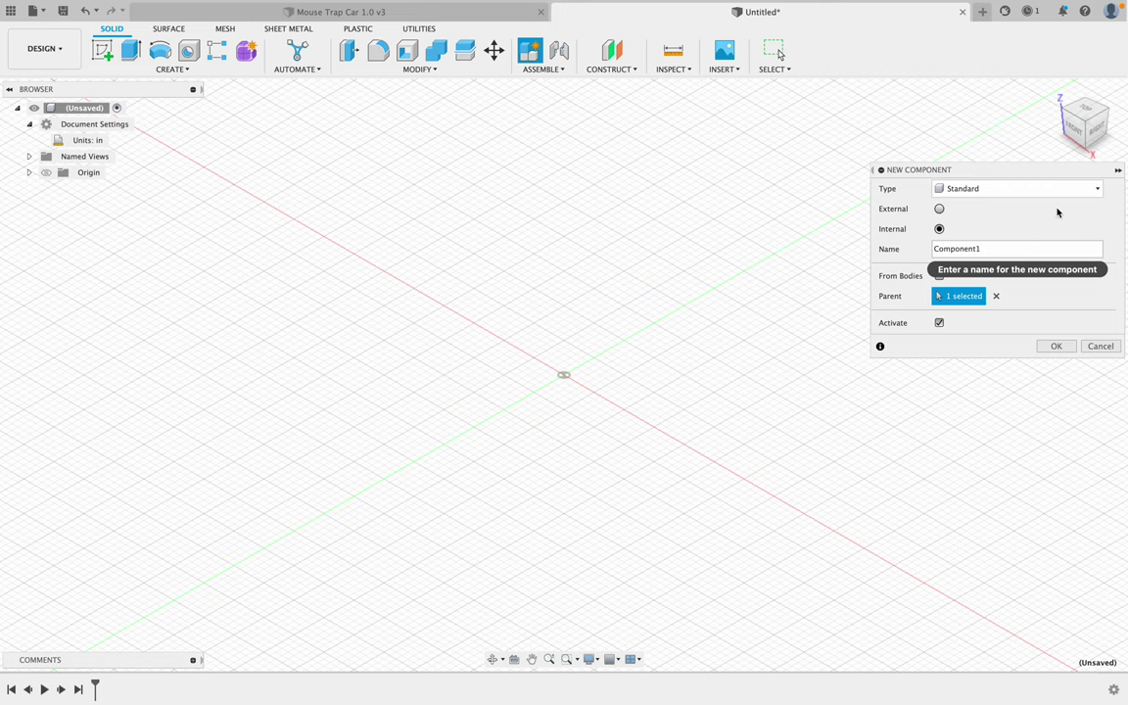
{"action": "type", "text": "Base/Top"}
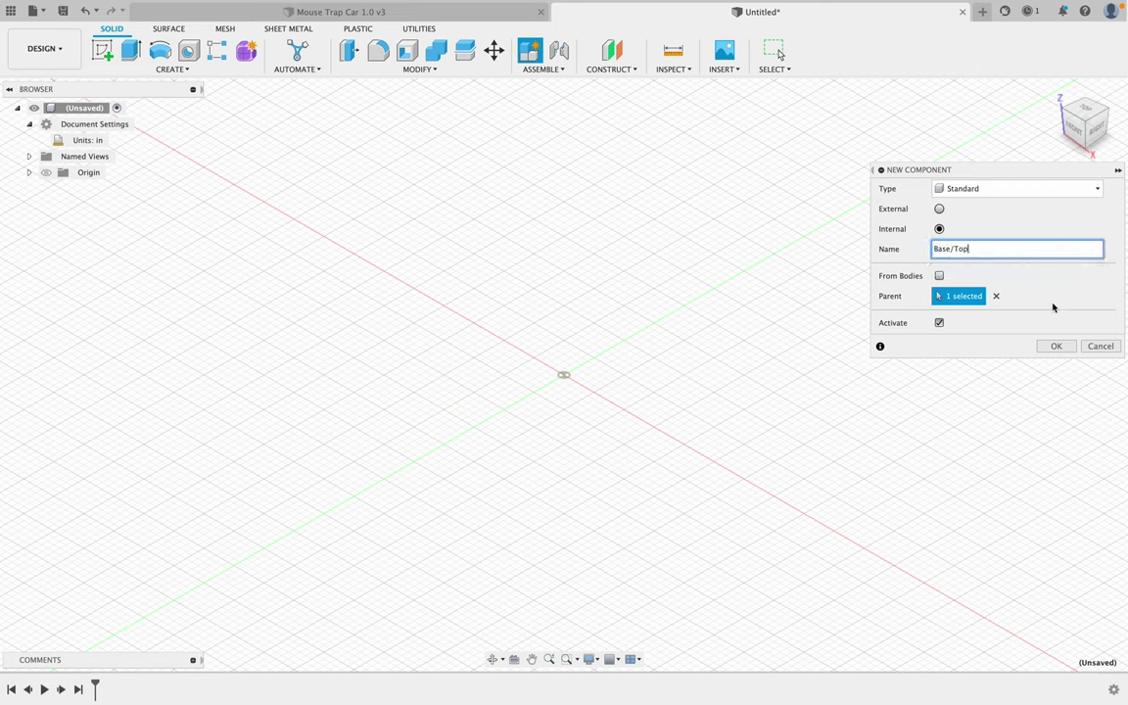
{"action": "left_click", "coordinate": [961, 188]}
{"action": "left_click", "coordinate": [964, 188]}
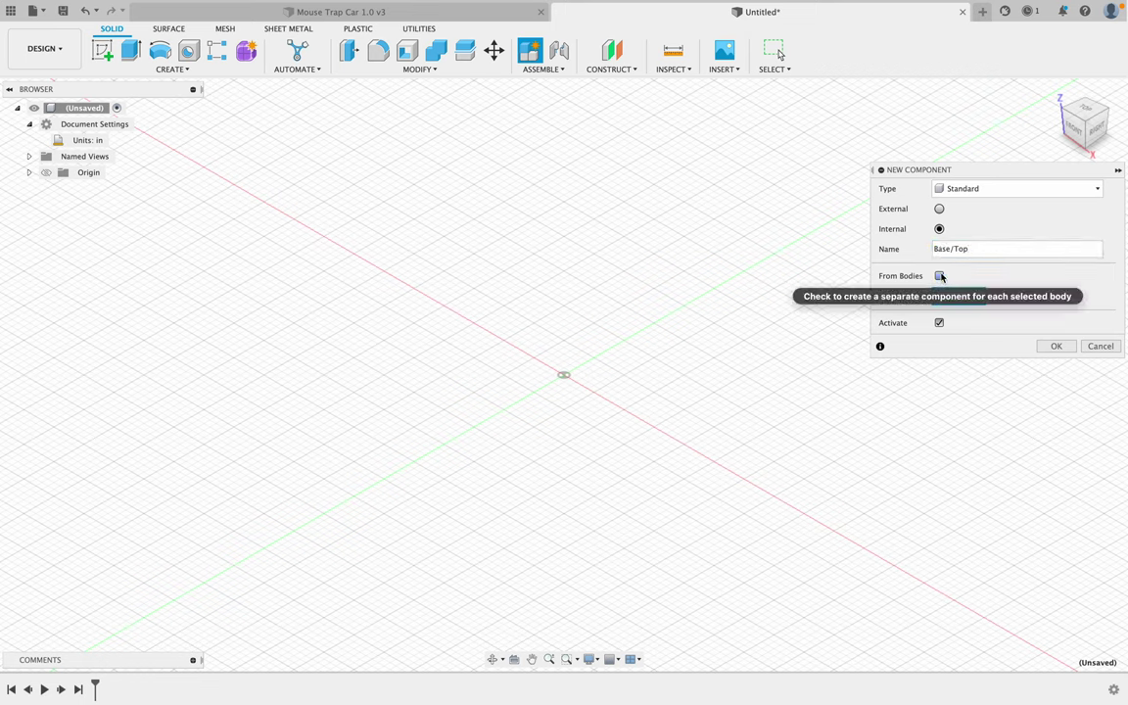
{"action": "left_click", "coordinate": [1056, 347]}
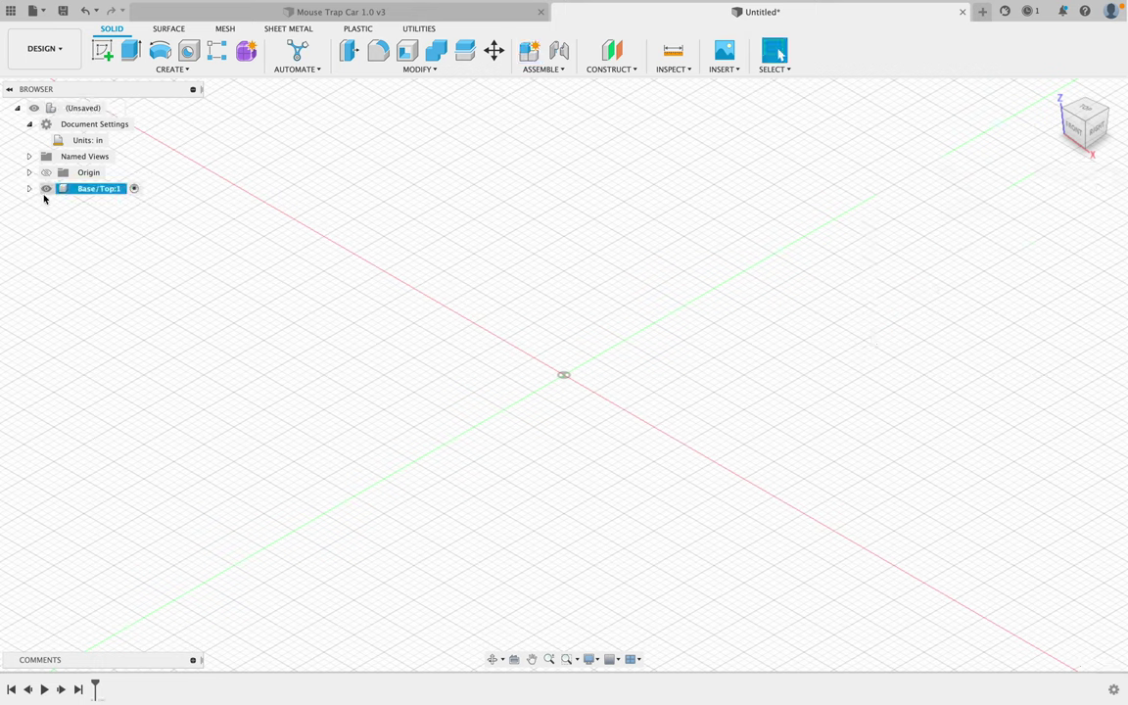
Step: Start a sketch in the Base/Top component on the horizontal XY origin plane
{"action": "left_click", "coordinate": [172, 70]}
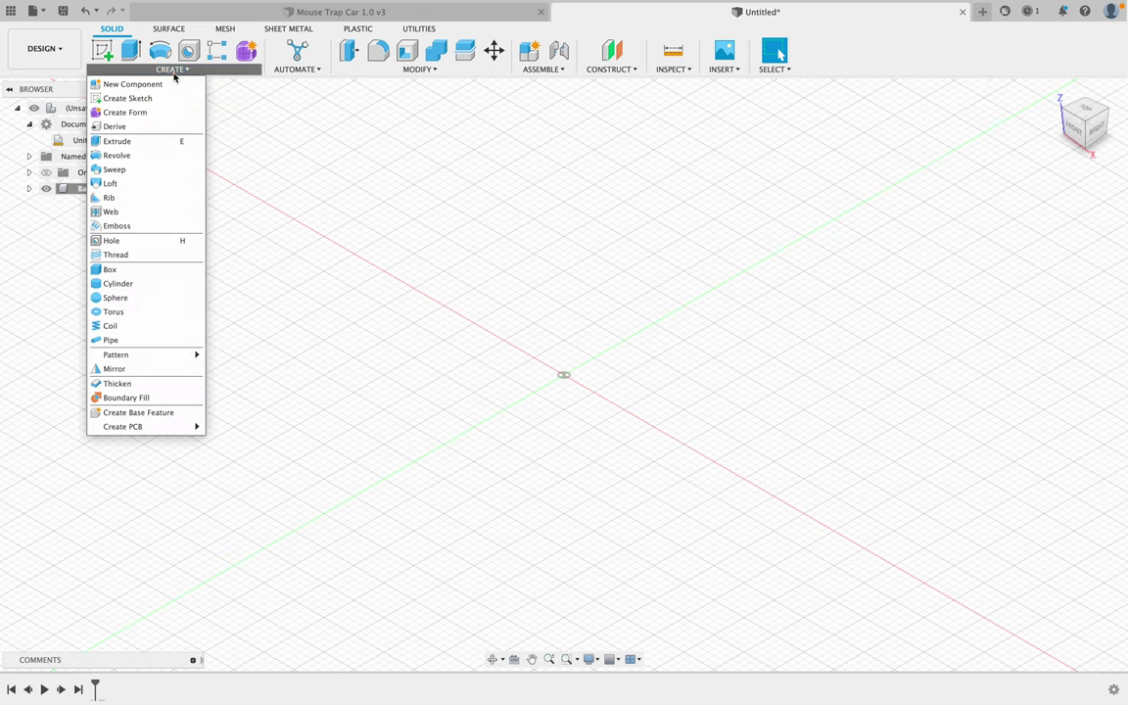
{"action": "left_click", "coordinate": [158, 98]}
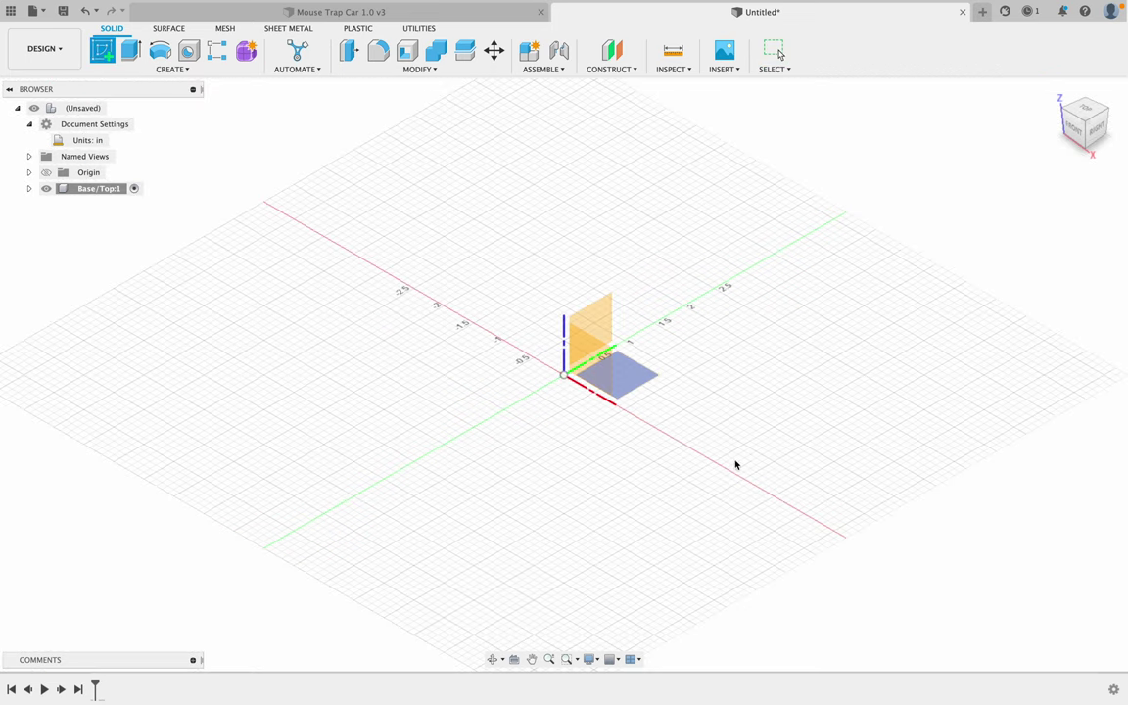
{"action": "left_click", "coordinate": [631, 377]}
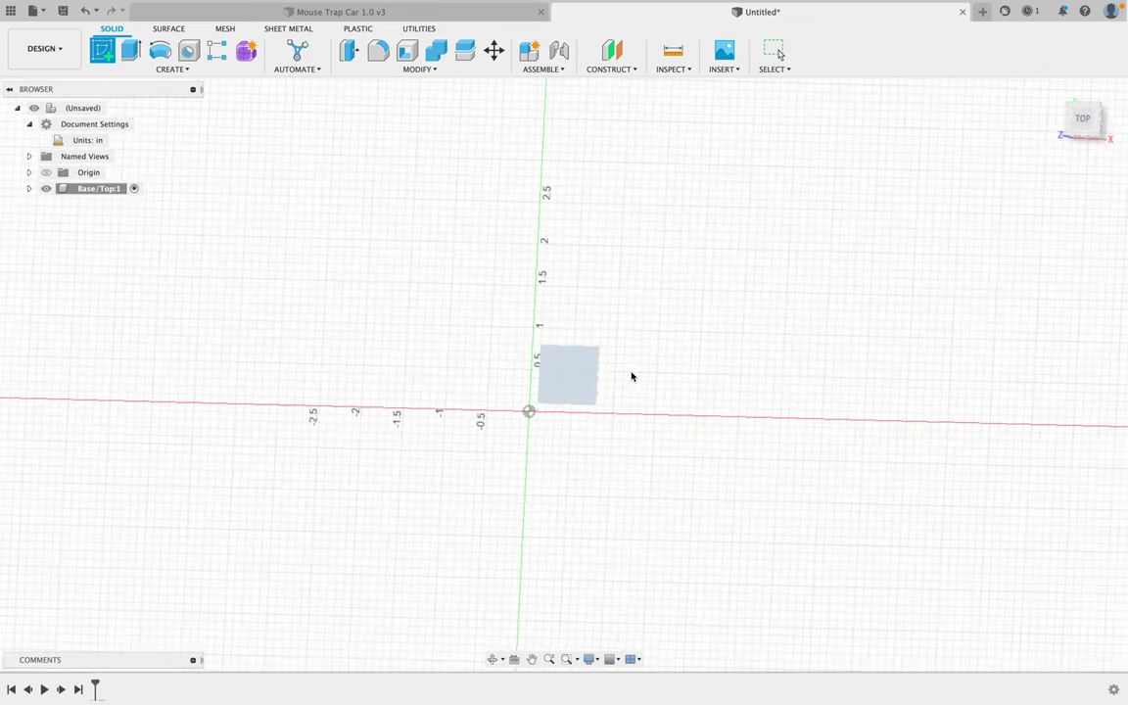
Step: Sketch a center rectangle about 7.2 by 2 in, centred on the origin
{"action": "key", "text": "r"}
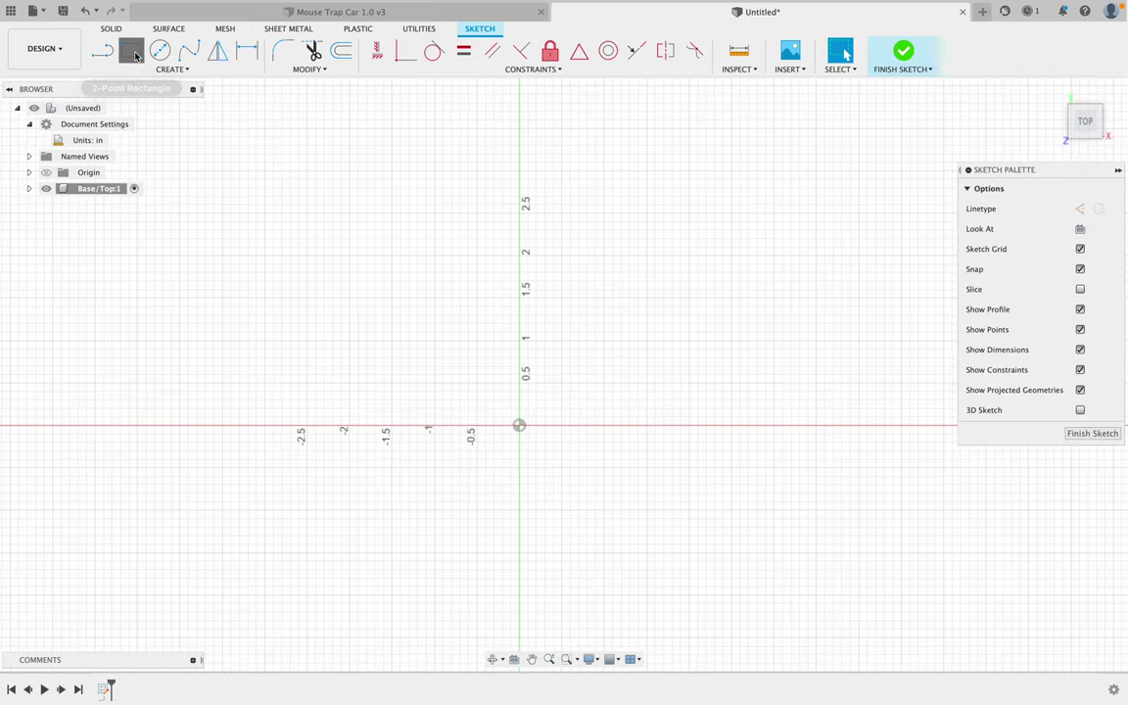
{"action": "left_click", "coordinate": [155, 70]}
{"action": "mouse_move", "coordinate": [151, 98]}
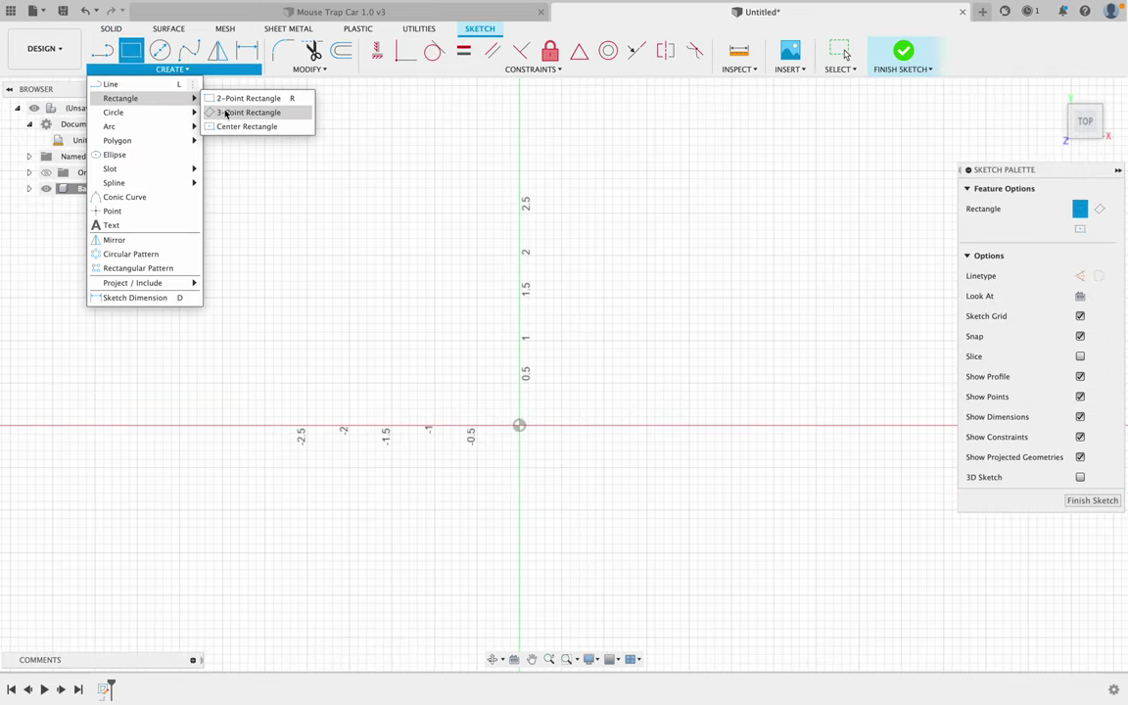
{"action": "left_click", "coordinate": [245, 128]}
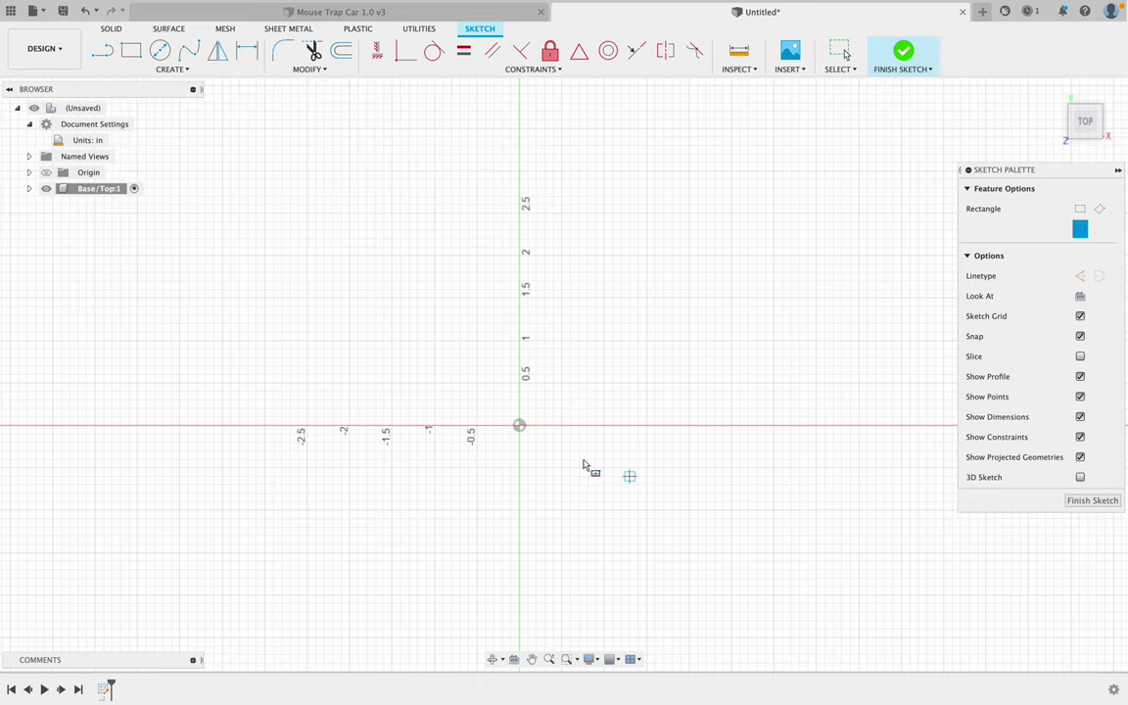
{"action": "left_click", "coordinate": [521, 427]}
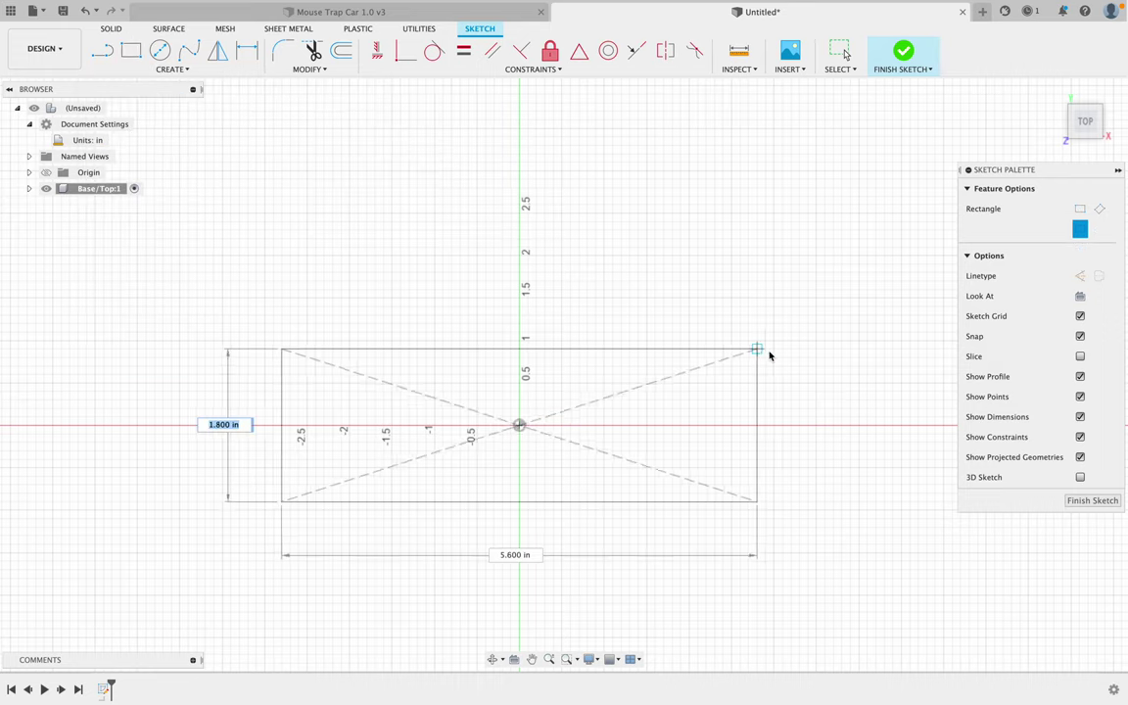
{"action": "left_click", "coordinate": [828, 342]}
Step: Check the Base/Top sizes in the Stickies note and dimension the rectangle's short side as 2.5 in
{"action": "key", "text": "ctrl+Right"}
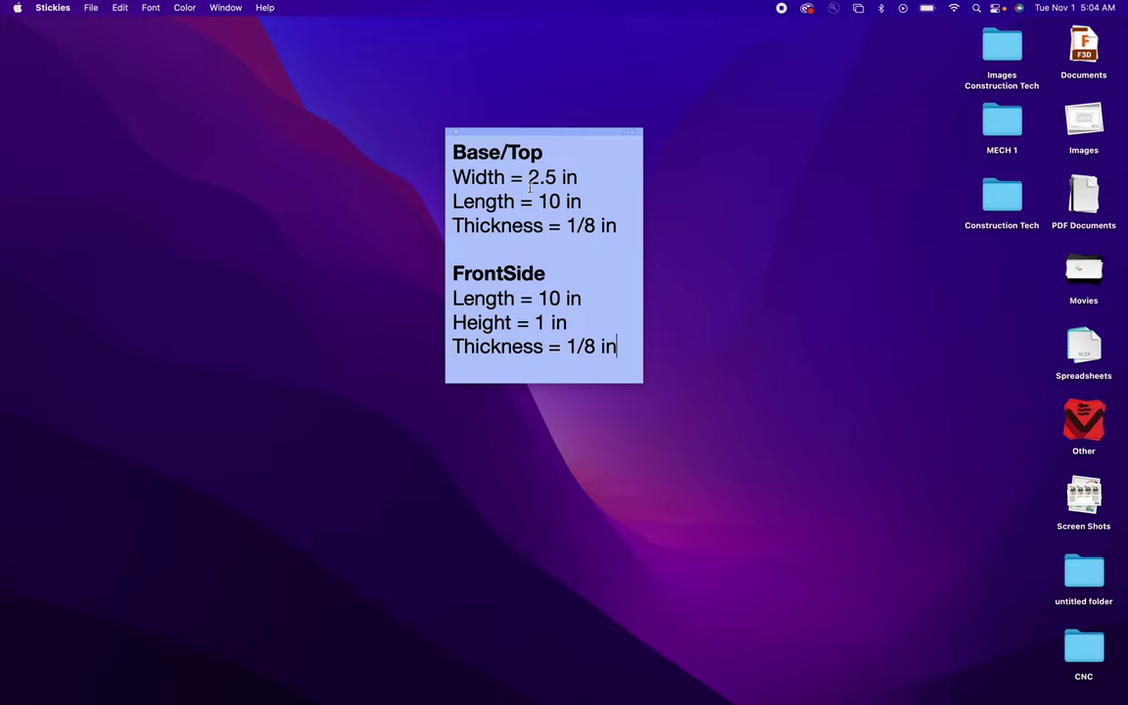
{"action": "key", "text": "ctrl+Left"}
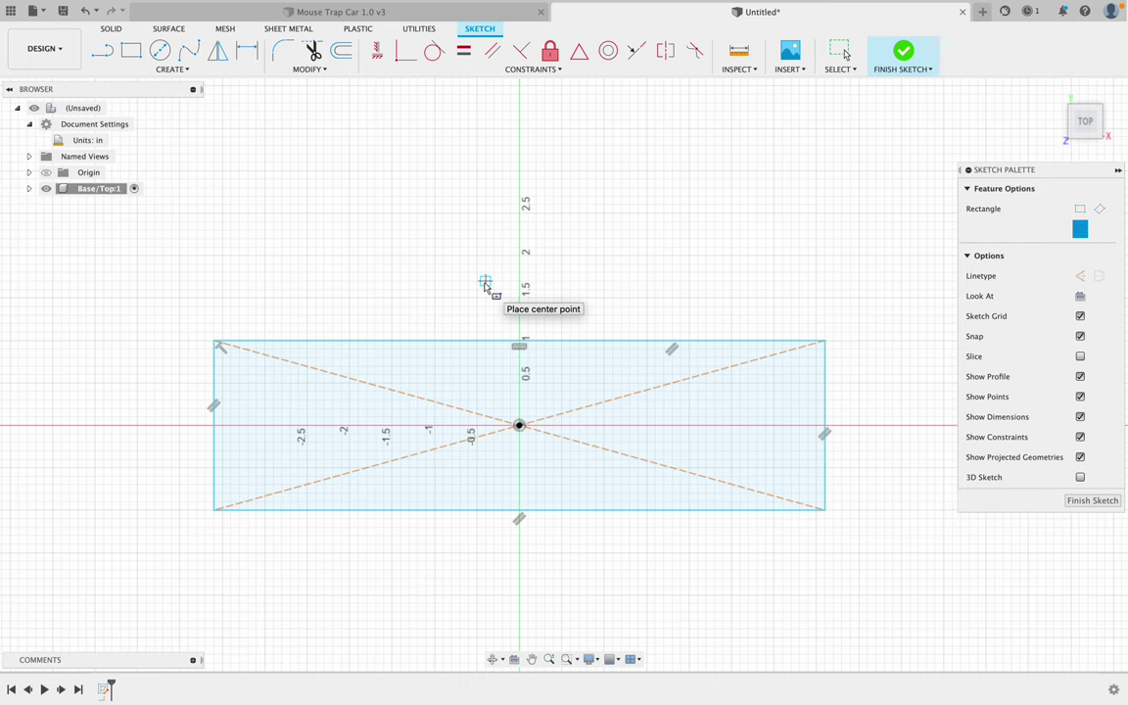
{"action": "key", "text": "d"}
{"action": "middle_click_drag", "start_coordinate": [259, 330], "coordinate": [218, 350]}
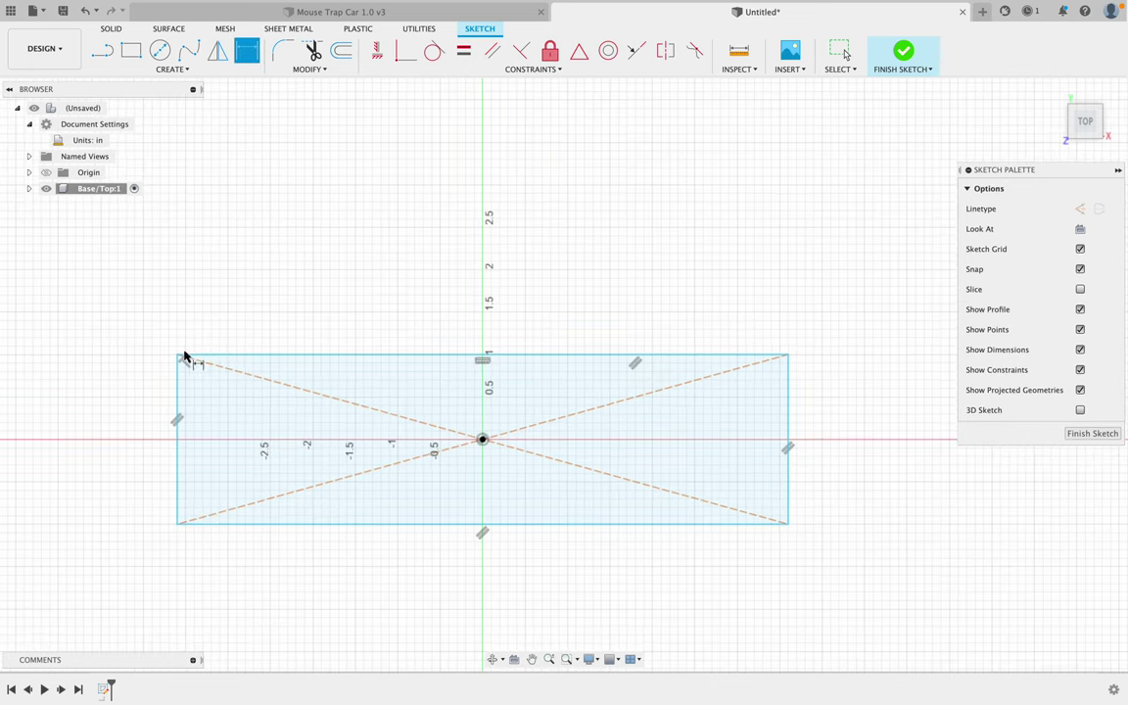
{"action": "middle_click_drag", "start_coordinate": [167, 497], "coordinate": [180, 479]}
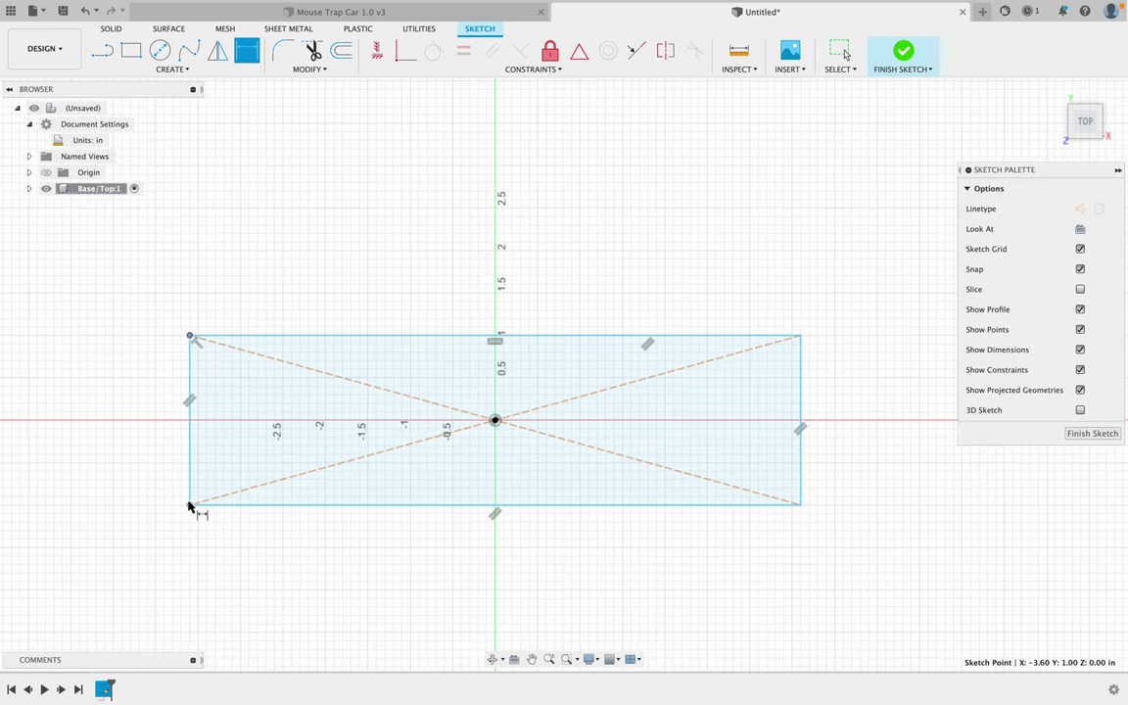
{"action": "left_click", "coordinate": [189, 489]}
{"action": "left_click", "coordinate": [145, 508]}
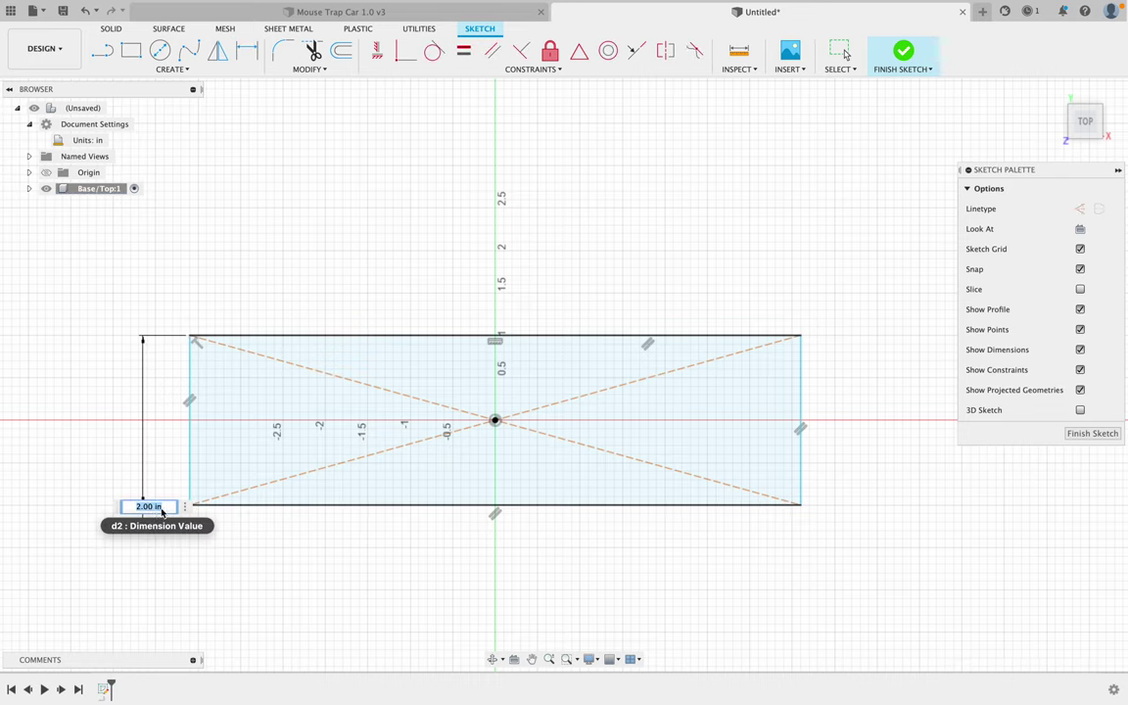
{"action": "type", "text": "2.5"}
{"action": "key", "text": "Return"}
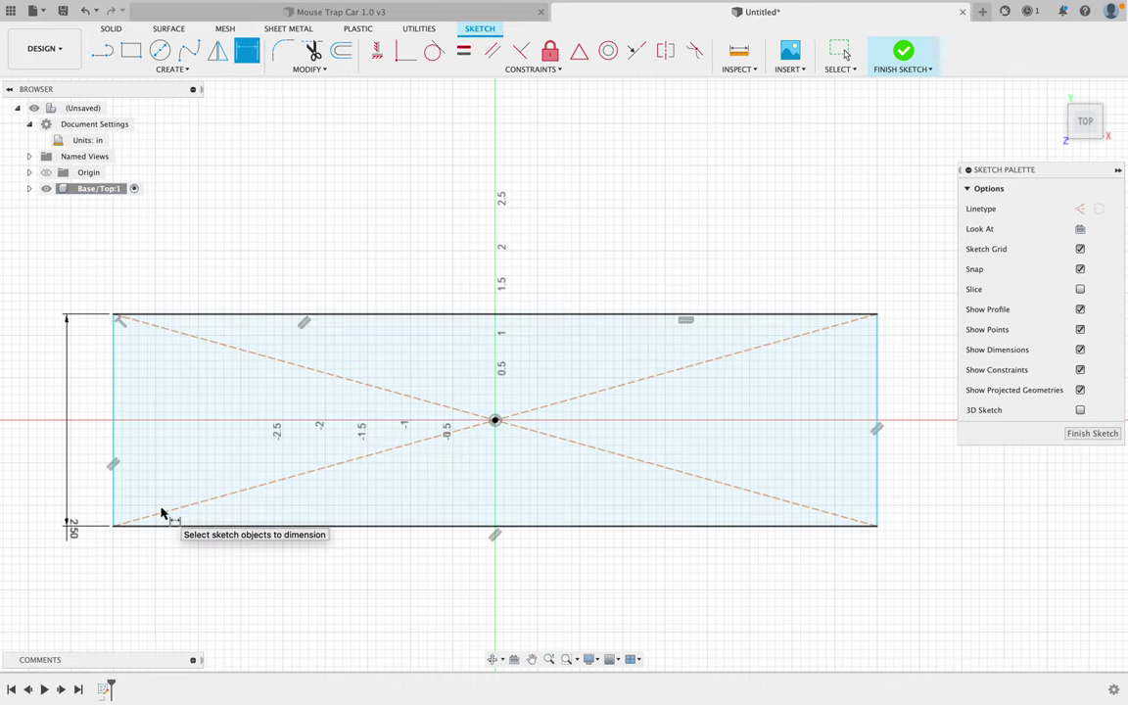
Step: Dimension the rectangle's long side as 10 in between its two upper corners and check the size against the Stickies note
{"action": "left_click", "coordinate": [115, 316]}
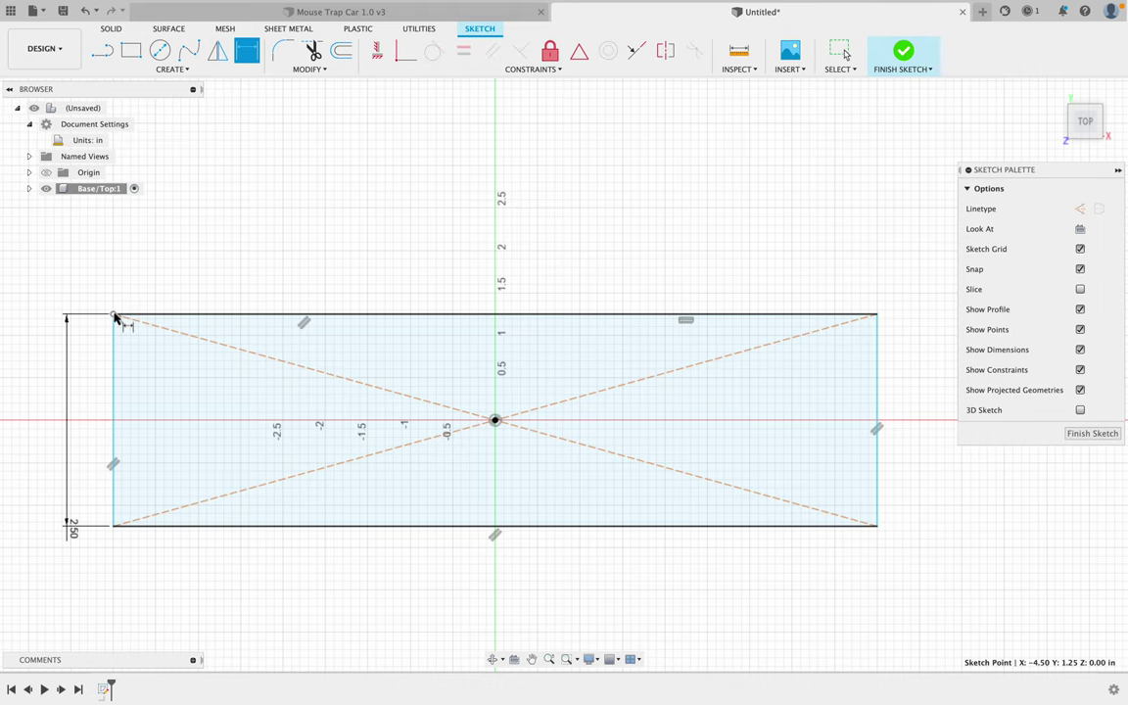
{"action": "left_click", "coordinate": [876, 317]}
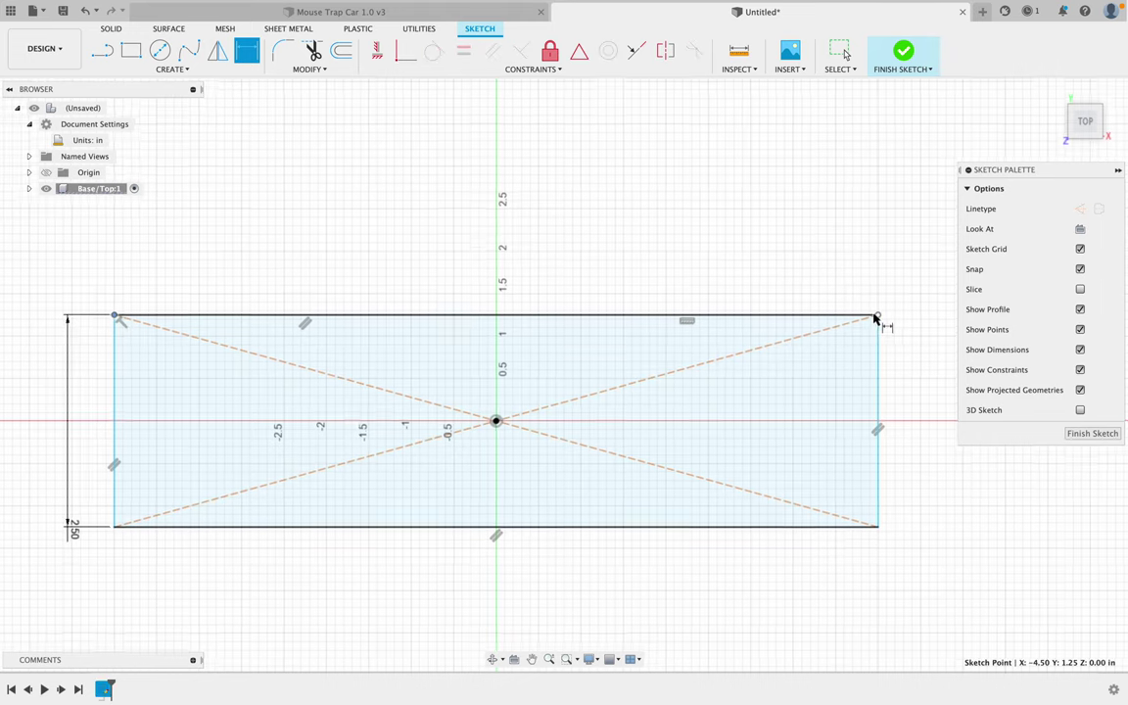
{"action": "left_click", "coordinate": [868, 264]}
{"action": "type", "text": "10"}
{"action": "key", "text": "Return"}
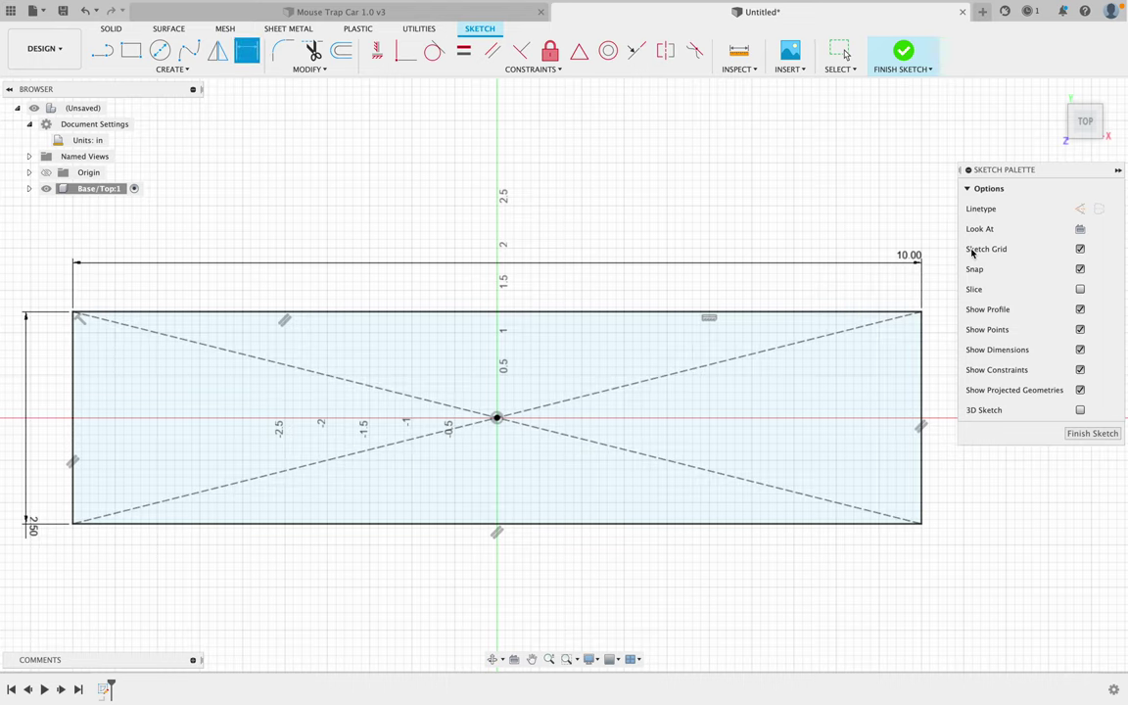
{"action": "key", "text": "ctrl+Right"}
{"action": "key", "text": "ctrl+Left"}
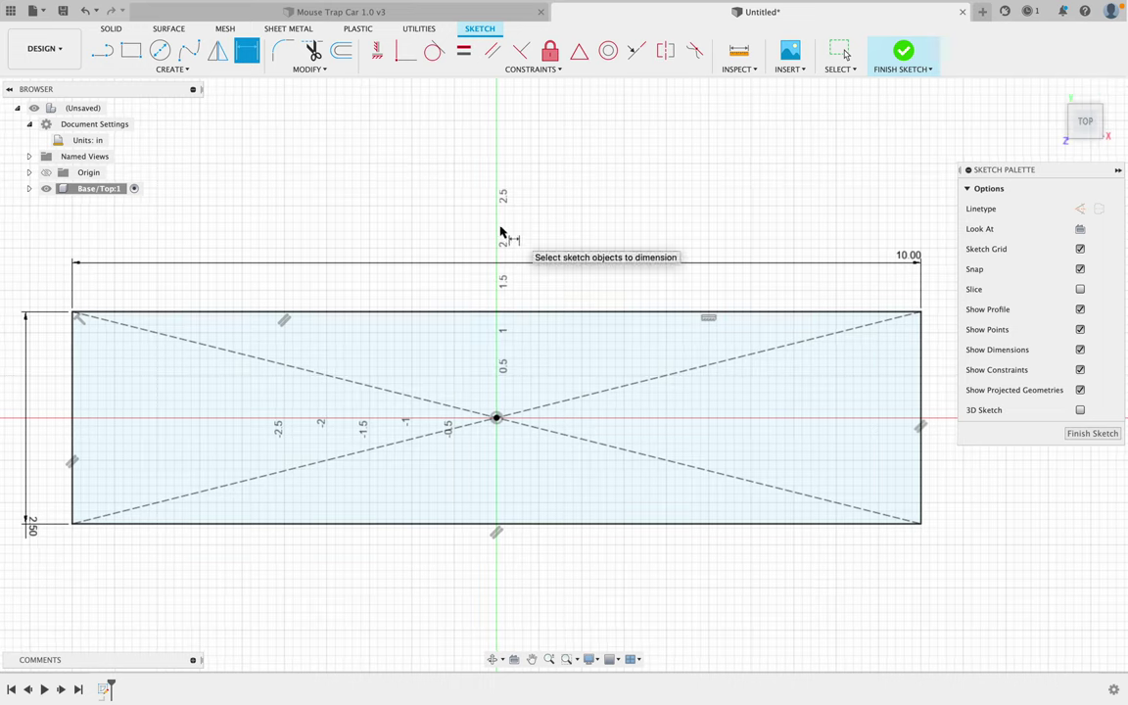
Step: Hide the dimensions and constraints shown in the Base/Top sketch
{"action": "scroll", "coordinate": [211, 90], "scroll_direction": "right", "scroll_amount": 2}
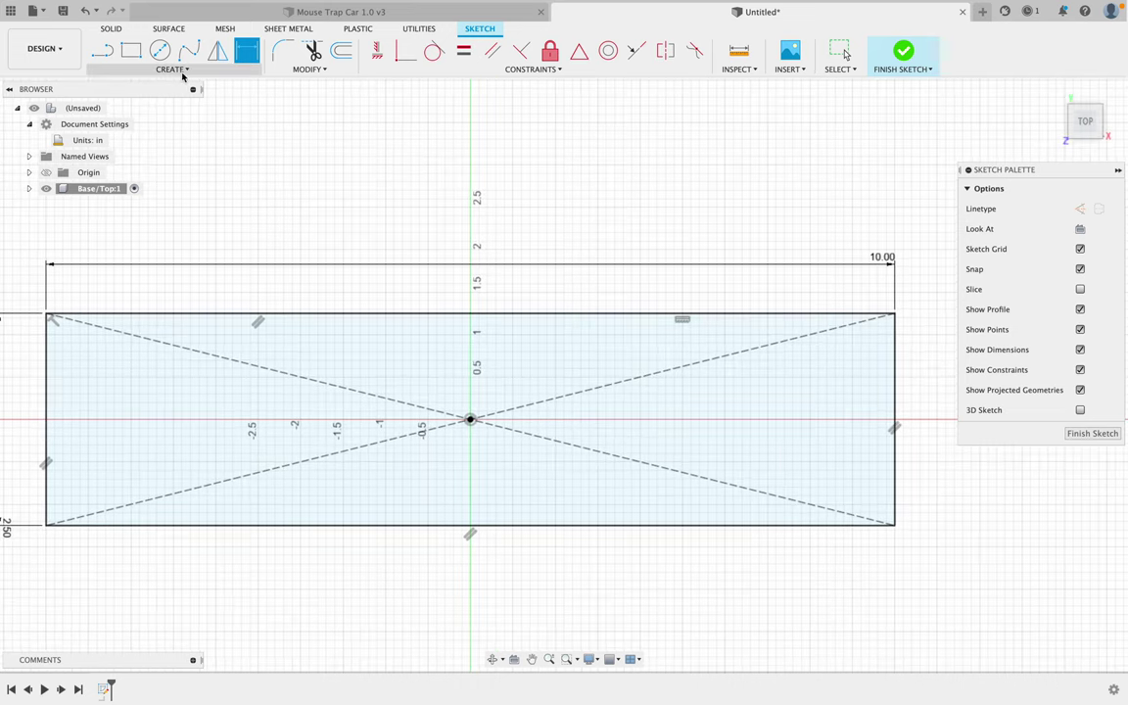
{"action": "left_click", "coordinate": [181, 72]}
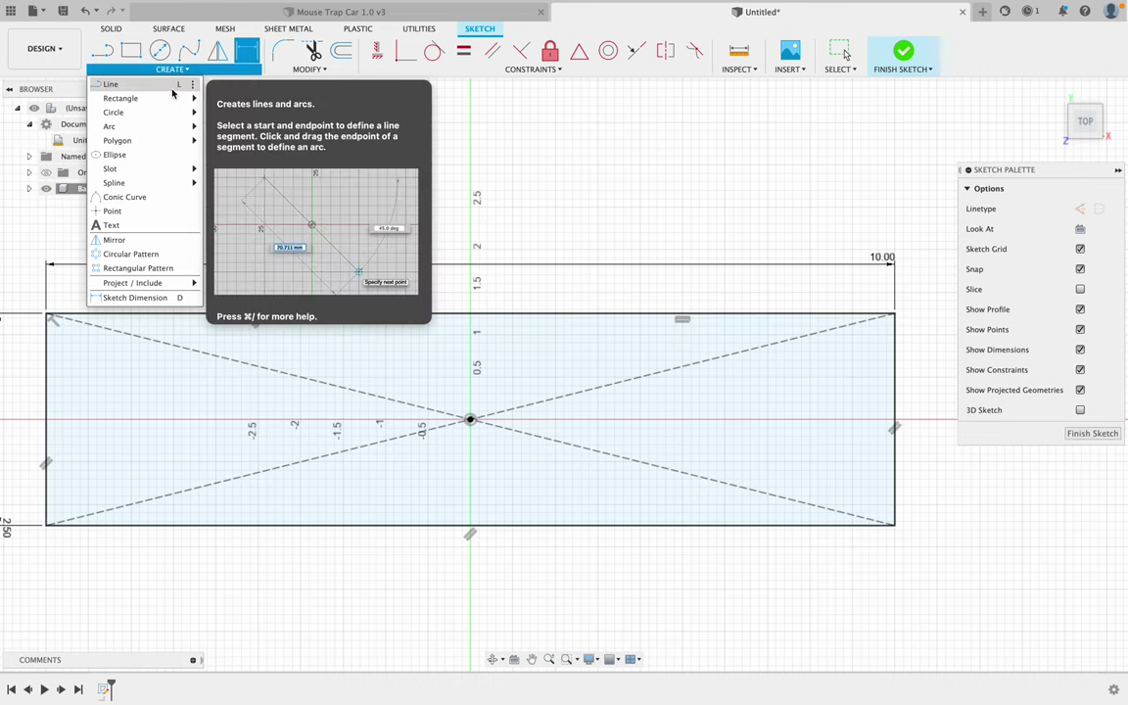
{"action": "mouse_move", "coordinate": [173, 97]}
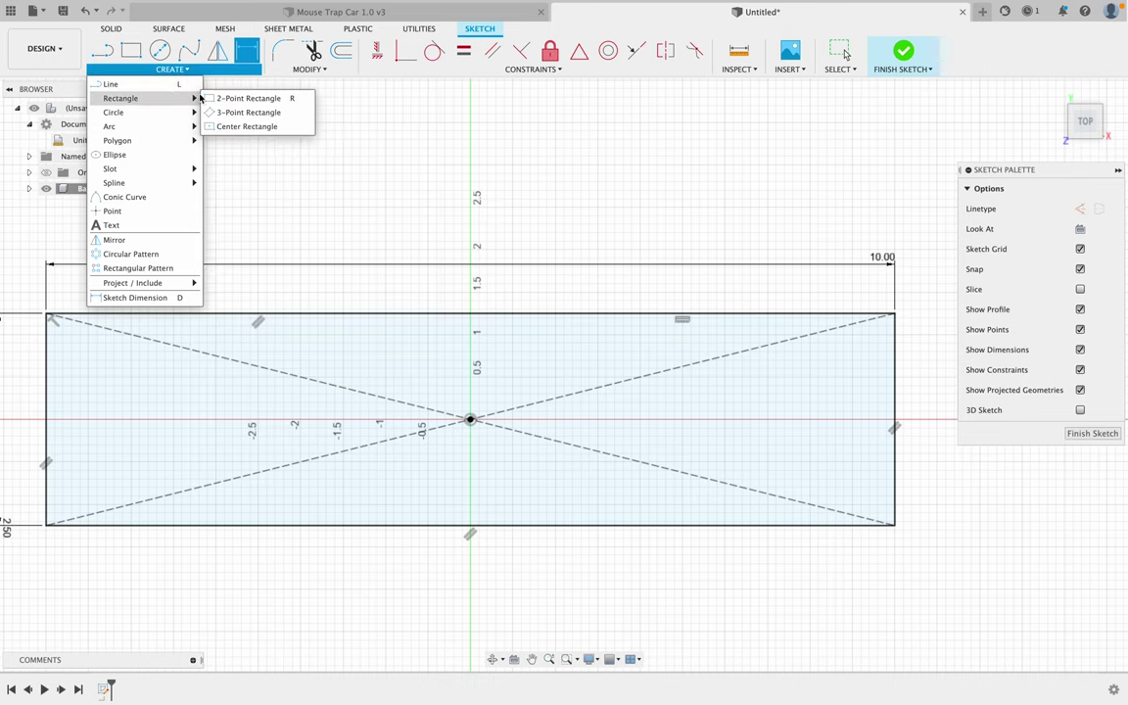
{"action": "left_click", "coordinate": [235, 99]}
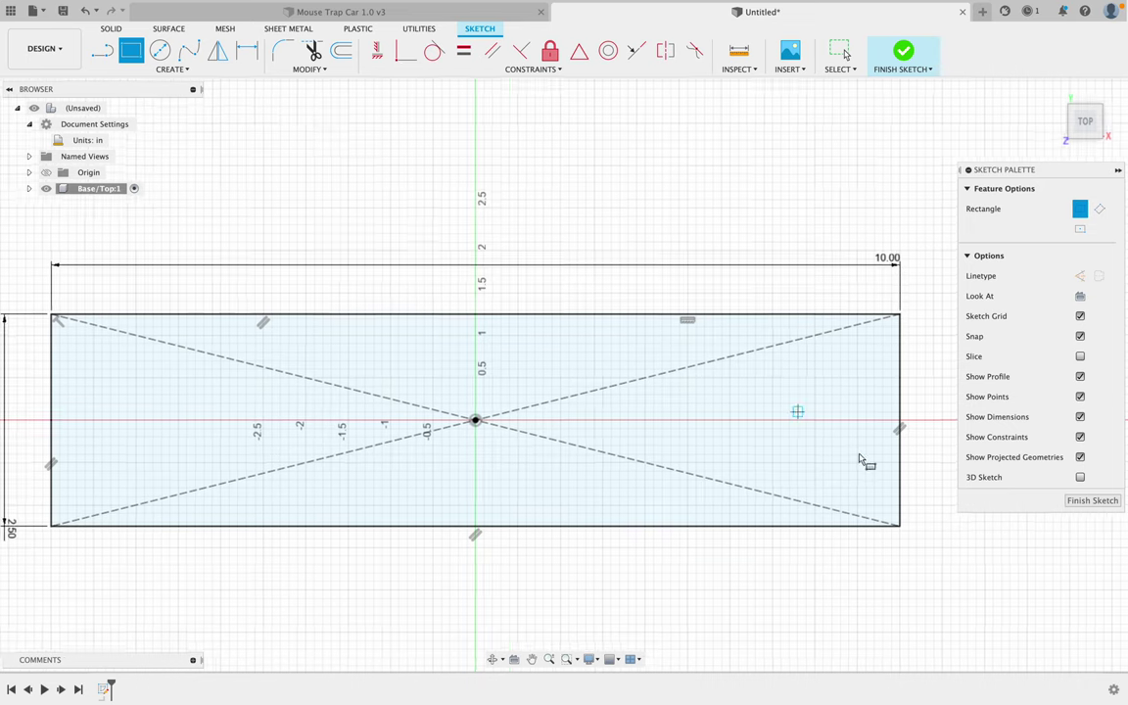
{"action": "left_click", "coordinate": [1081, 417]}
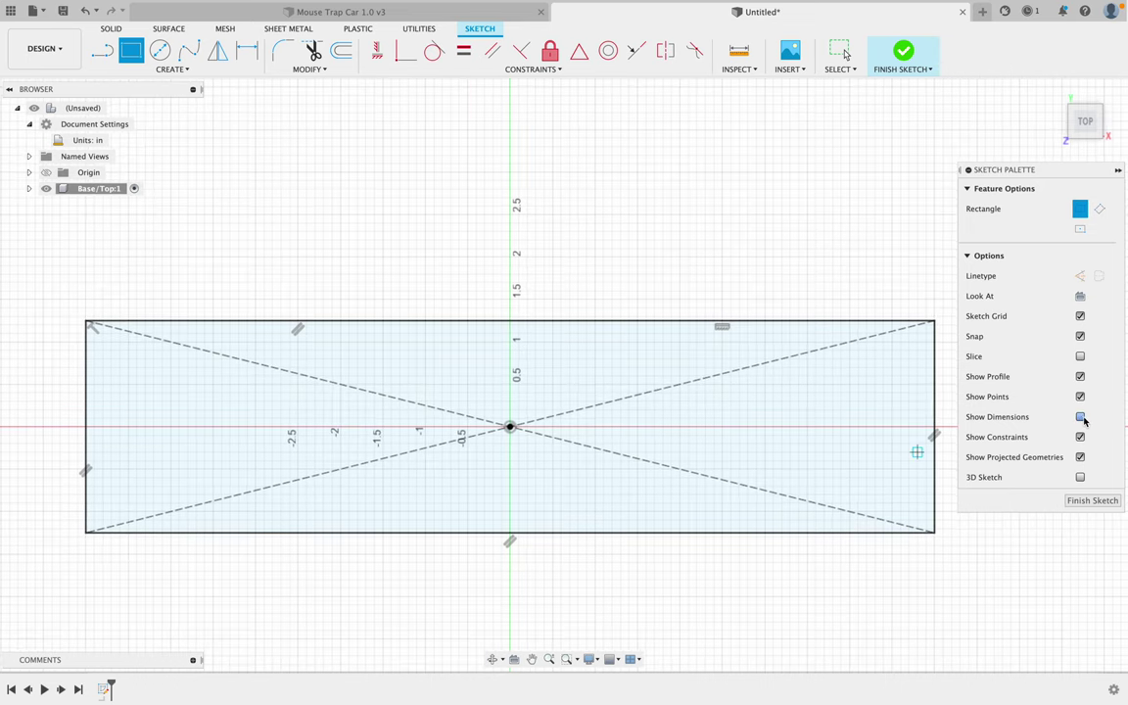
{"action": "left_click", "coordinate": [1081, 437]}
{"action": "key", "text": "Escape"}
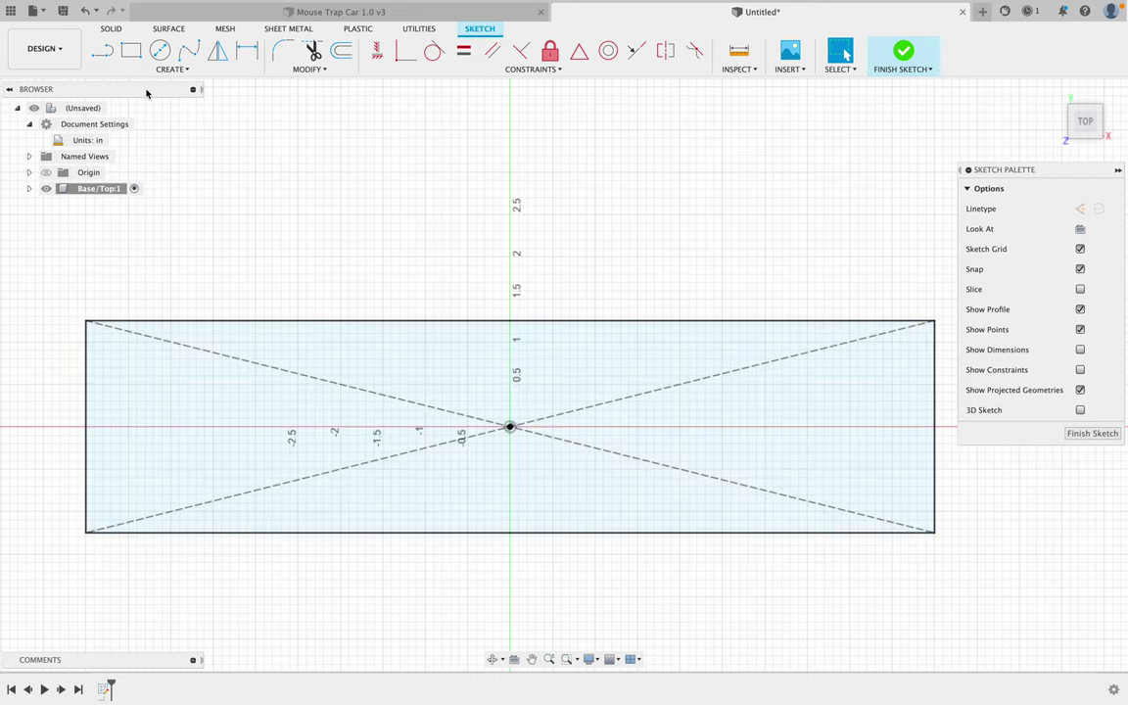
Step: Sketch a two-point rectangle about 0.74 by 0.15 in inside the base, starting on its upper edge near the left corner
{"action": "left_click", "coordinate": [130, 49]}
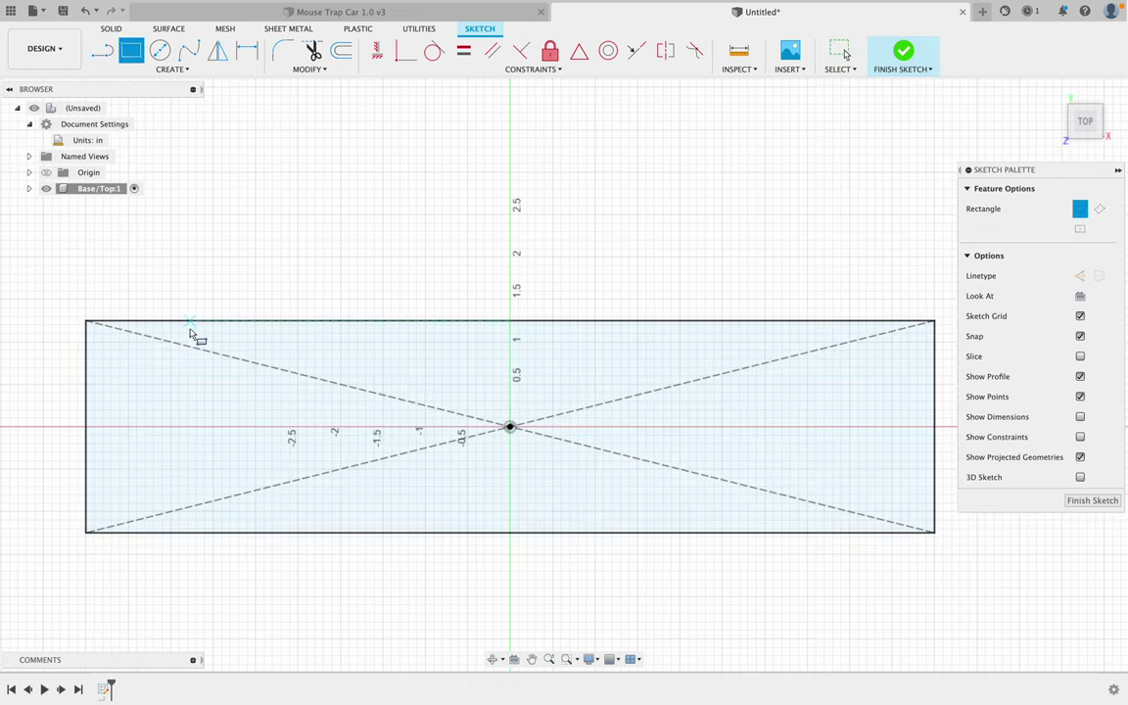
{"action": "left_click", "coordinate": [126, 325]}
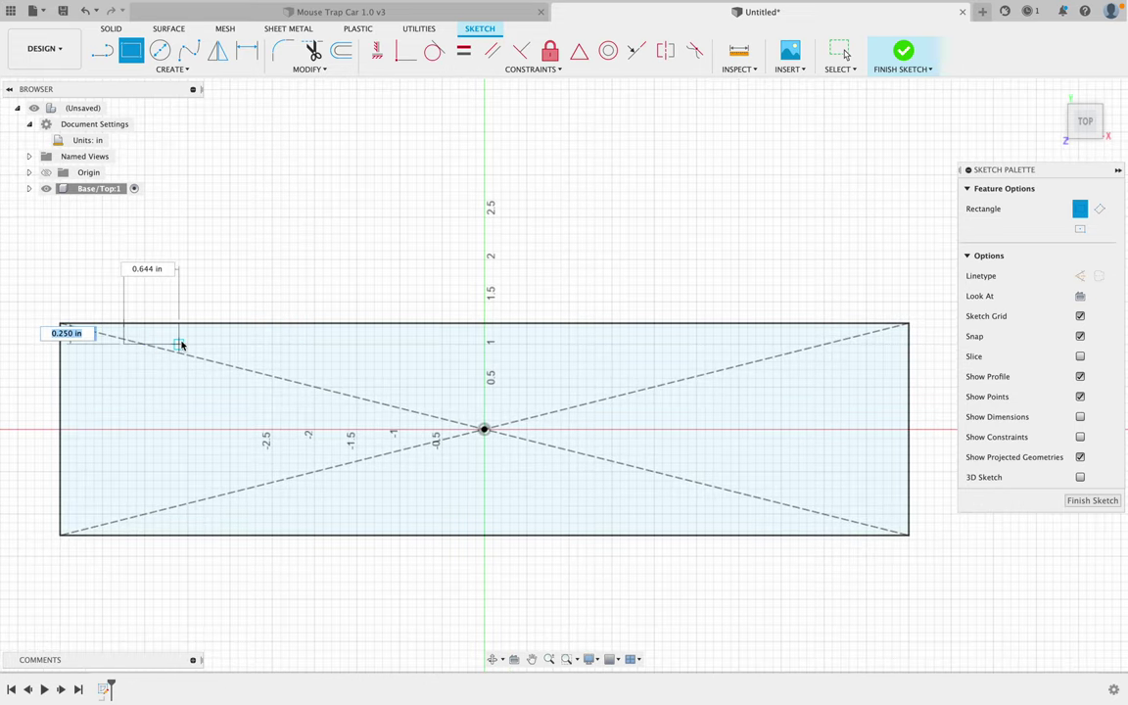
{"action": "left_click", "coordinate": [187, 335]}
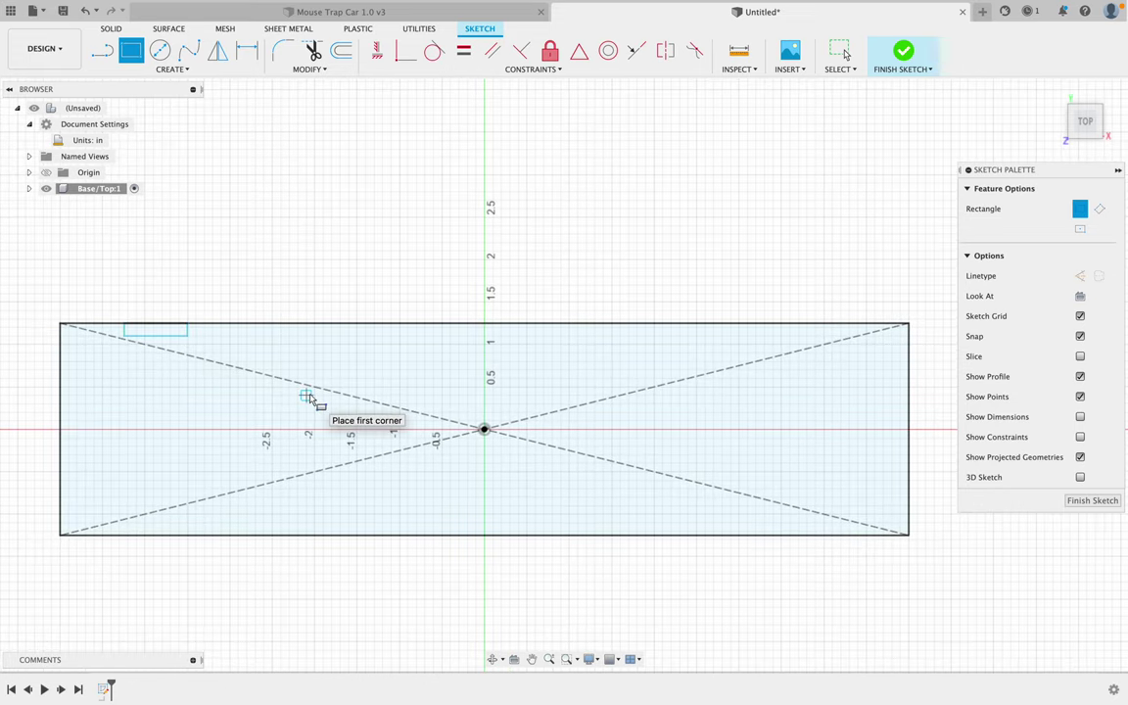
{"action": "scroll", "coordinate": [191, 323], "scroll_direction": "right", "scroll_amount": 2}
{"action": "scroll", "coordinate": [299, 330], "scroll_direction": "left", "scroll_amount": 5}
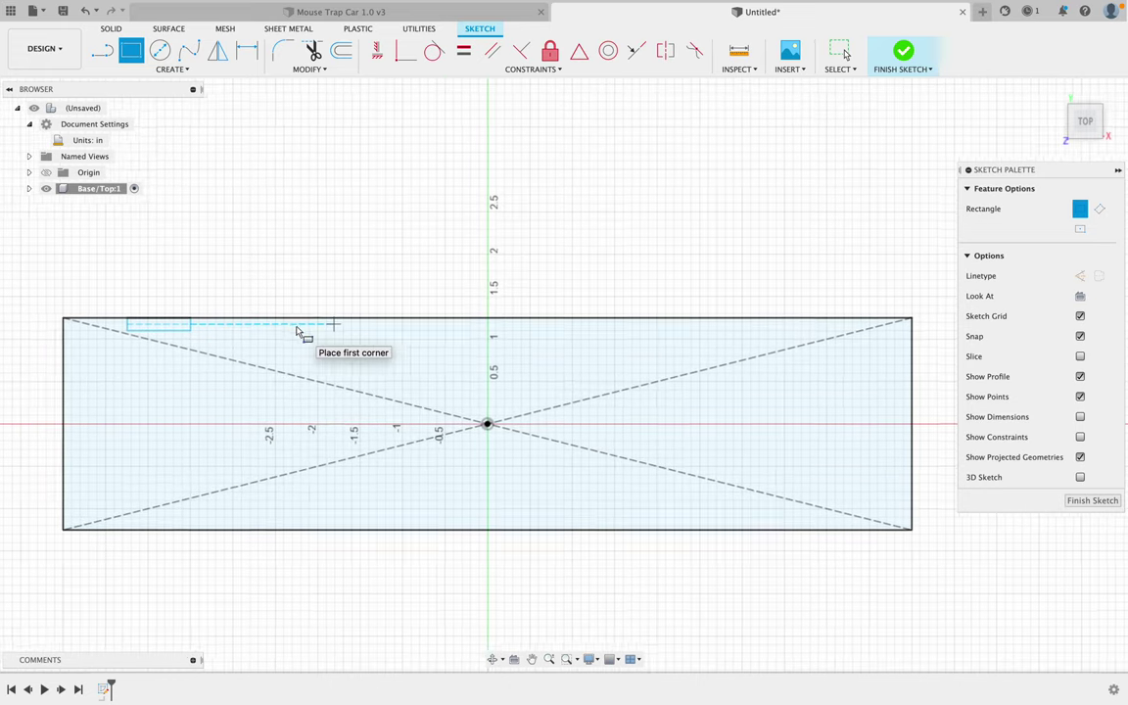
{"action": "key", "text": "Escape"}
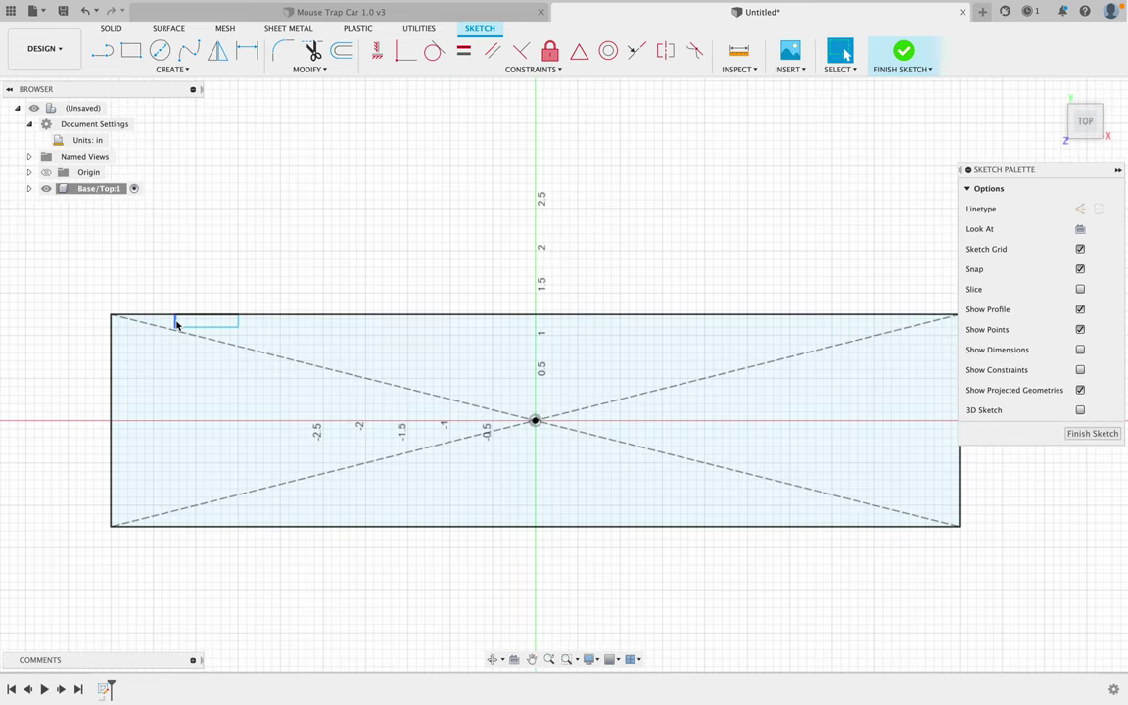
Step: Dimension the small rectangle's short side using the Thickness user parameter
{"action": "scroll", "coordinate": [175, 329], "scroll_direction": "up", "scroll_amount": 5}
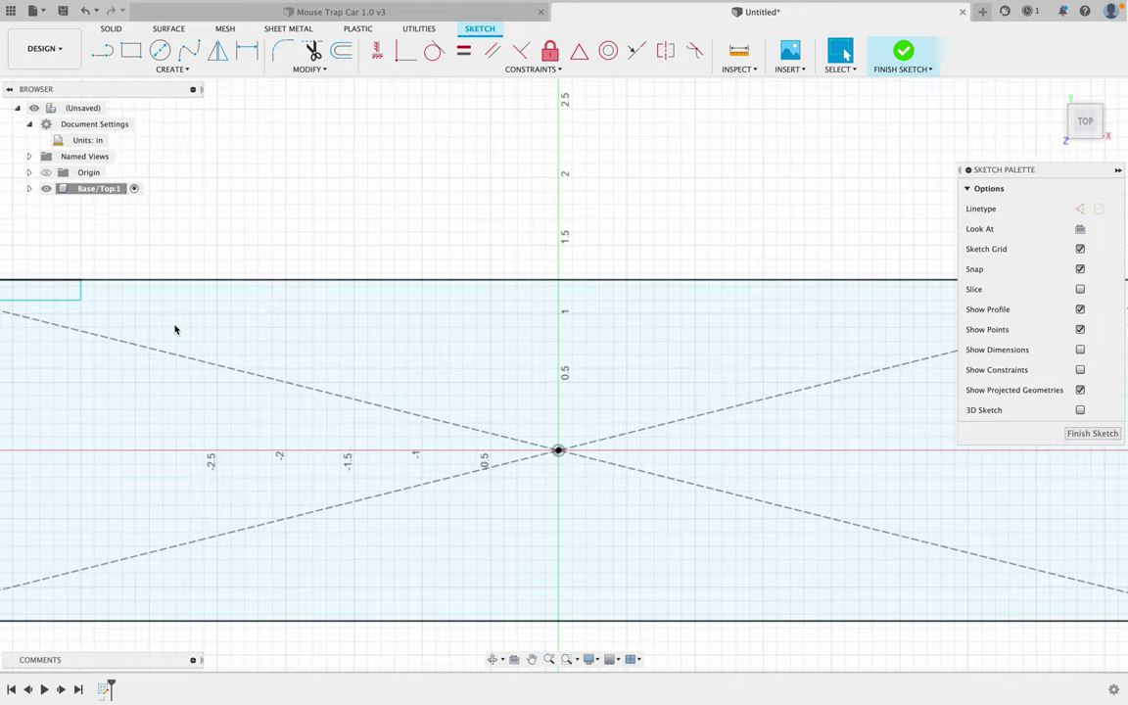
{"action": "scroll", "coordinate": [175, 329], "scroll_direction": "left", "scroll_amount": 3}
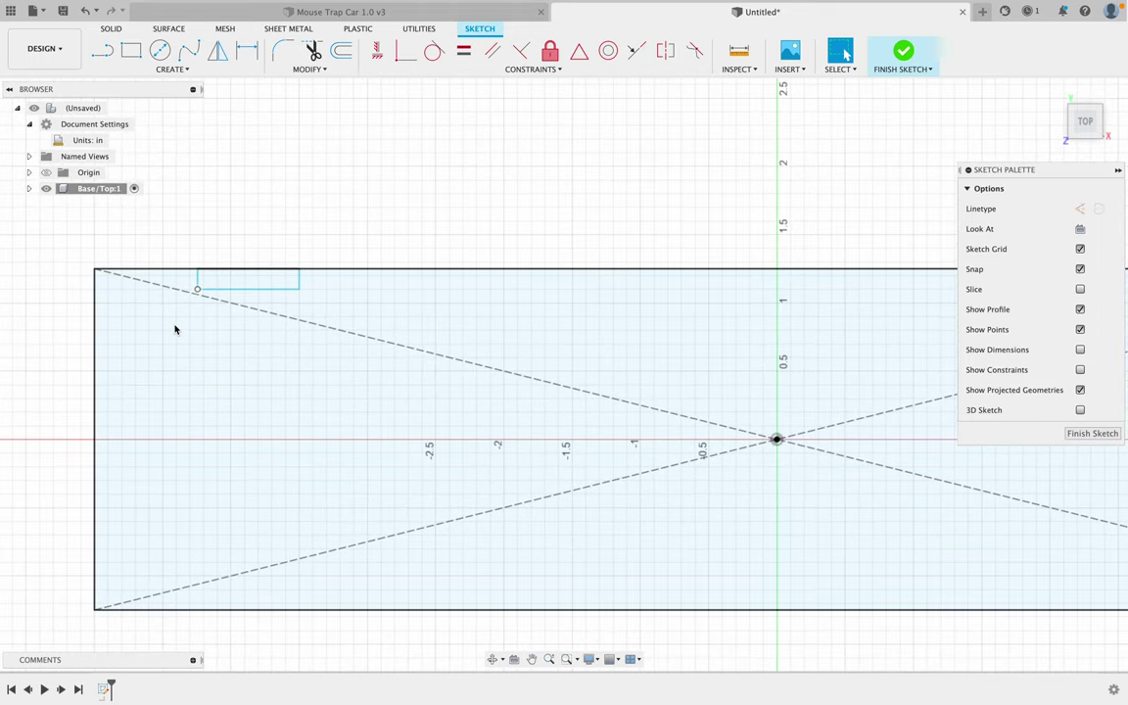
{"action": "scroll", "coordinate": [175, 329], "scroll_direction": "up", "scroll_amount": 3}
{"action": "scroll", "coordinate": [175, 330], "scroll_direction": "left", "scroll_amount": 5}
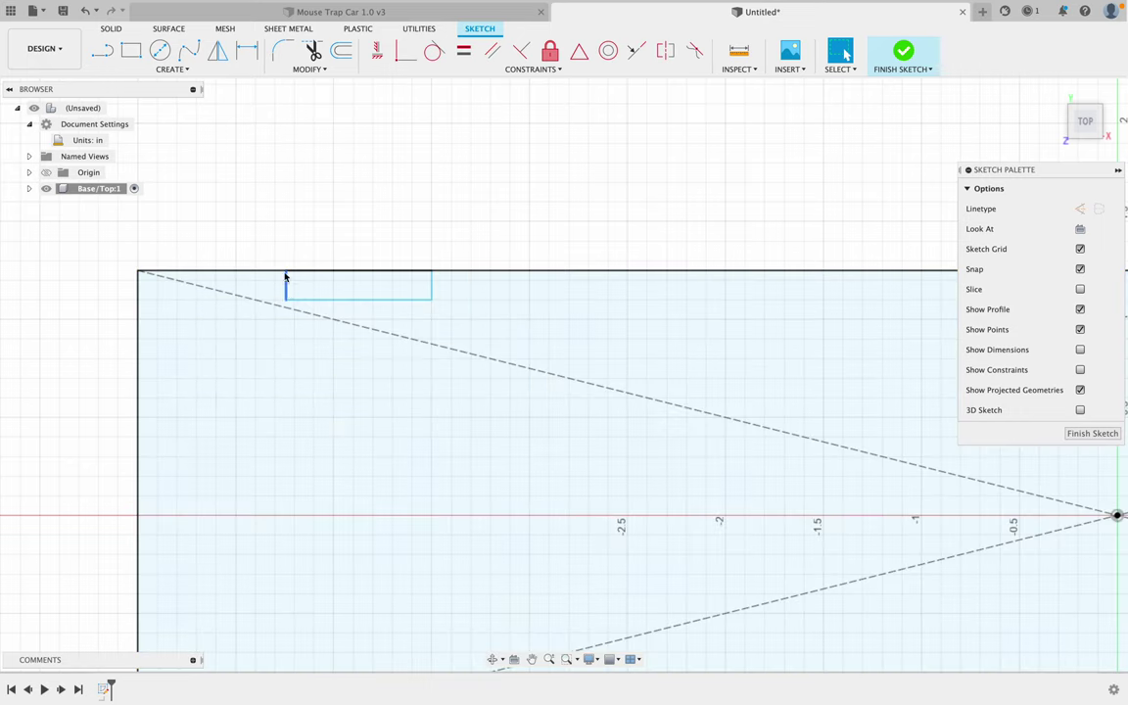
{"action": "scroll", "coordinate": [284, 274], "scroll_direction": "up", "scroll_amount": 3}
{"action": "scroll", "coordinate": [282, 268], "scroll_direction": "left", "scroll_amount": 3}
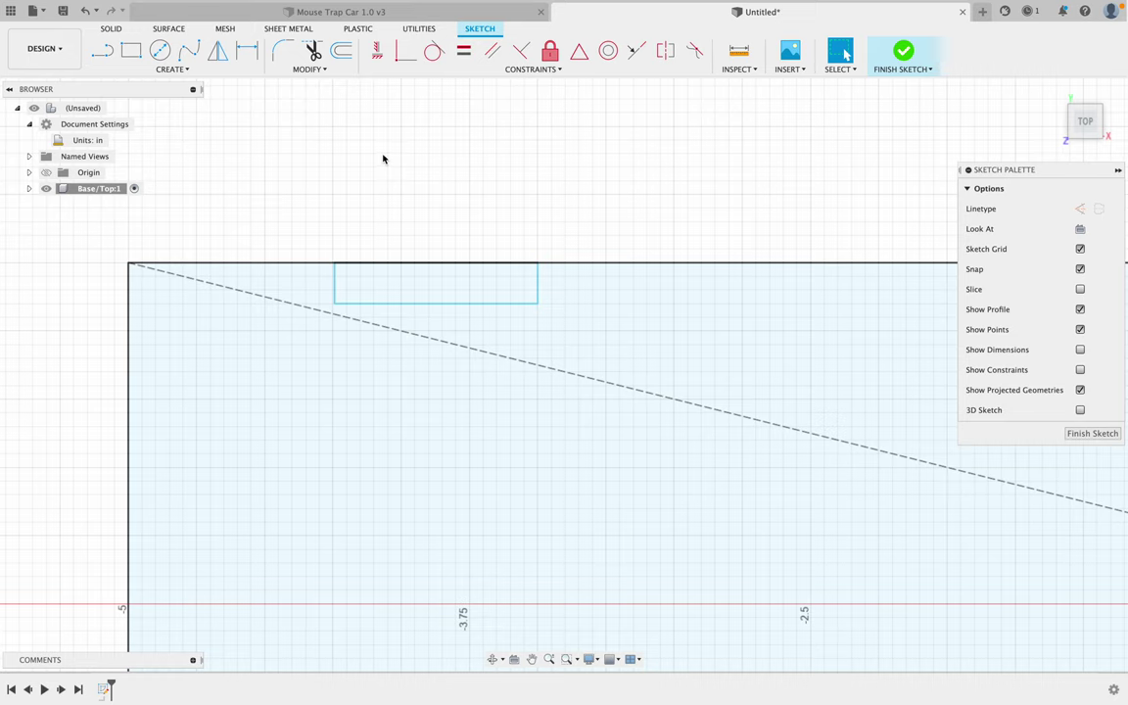
{"action": "key", "text": "d"}
{"action": "left_click", "coordinate": [335, 306]}
{"action": "left_click", "coordinate": [223, 314]}
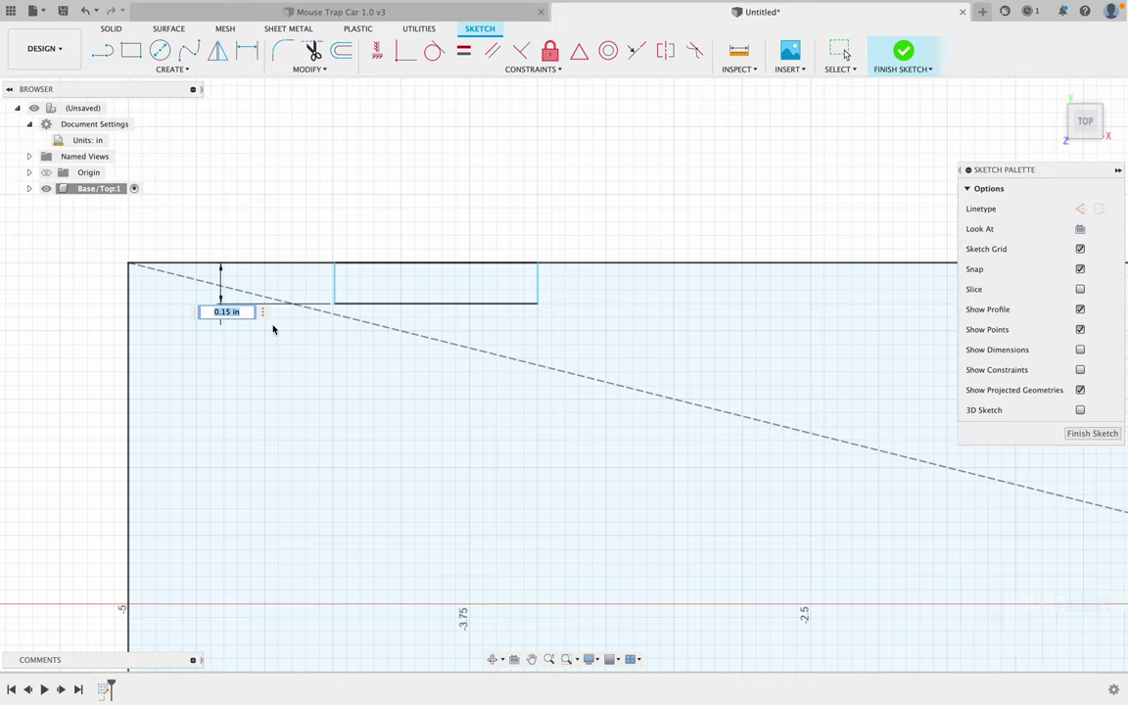
{"action": "type", "text": "thi"}
{"action": "left_click", "coordinate": [257, 334]}
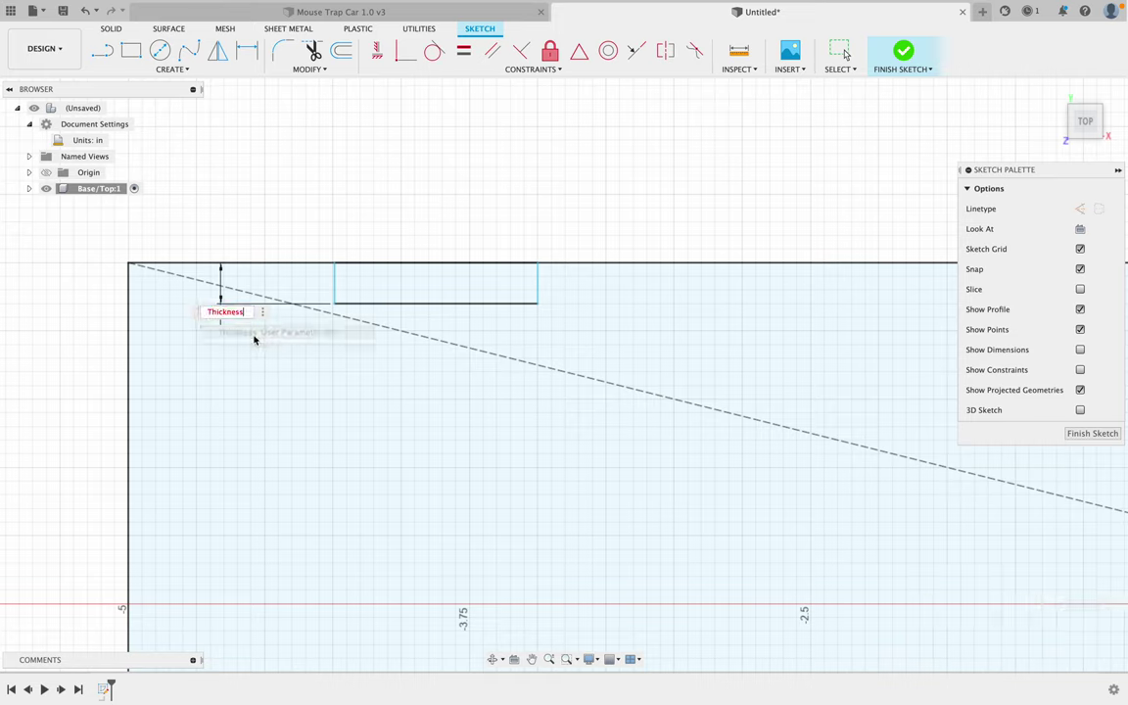
{"action": "key", "text": "Return"}
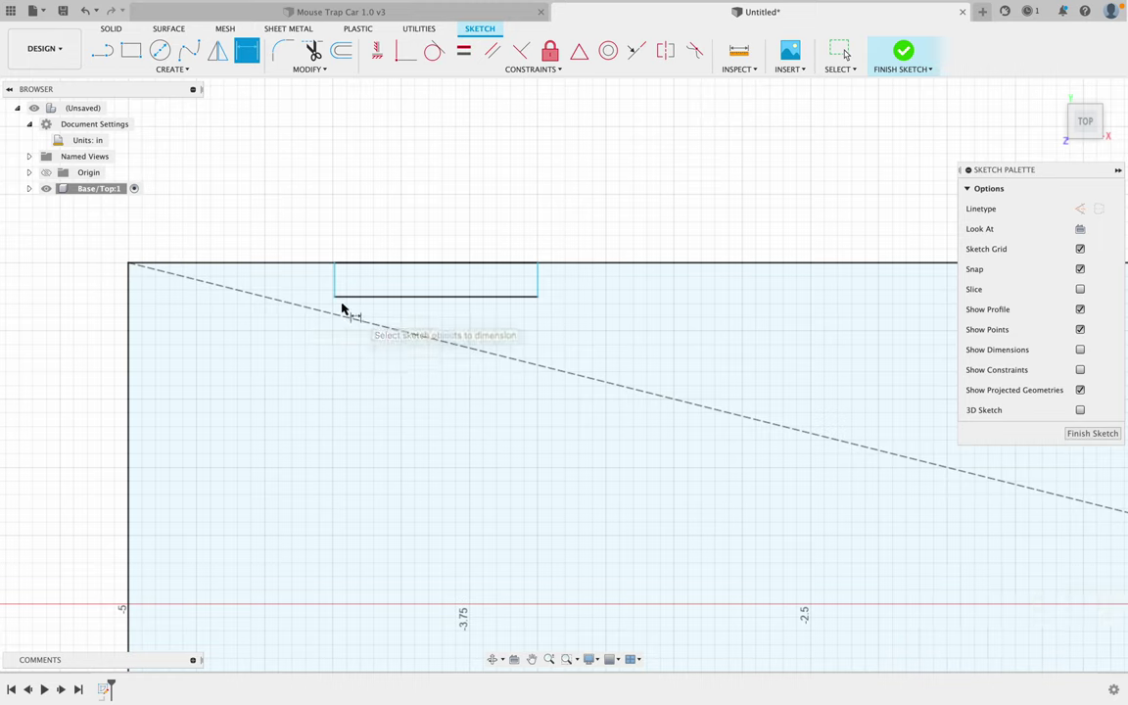
Step: Dimension the small rectangle's long side as 1 in between its two lower corners
{"action": "left_click", "coordinate": [335, 298]}
{"action": "left_click", "coordinate": [538, 298]}
{"action": "left_click", "coordinate": [537, 357]}
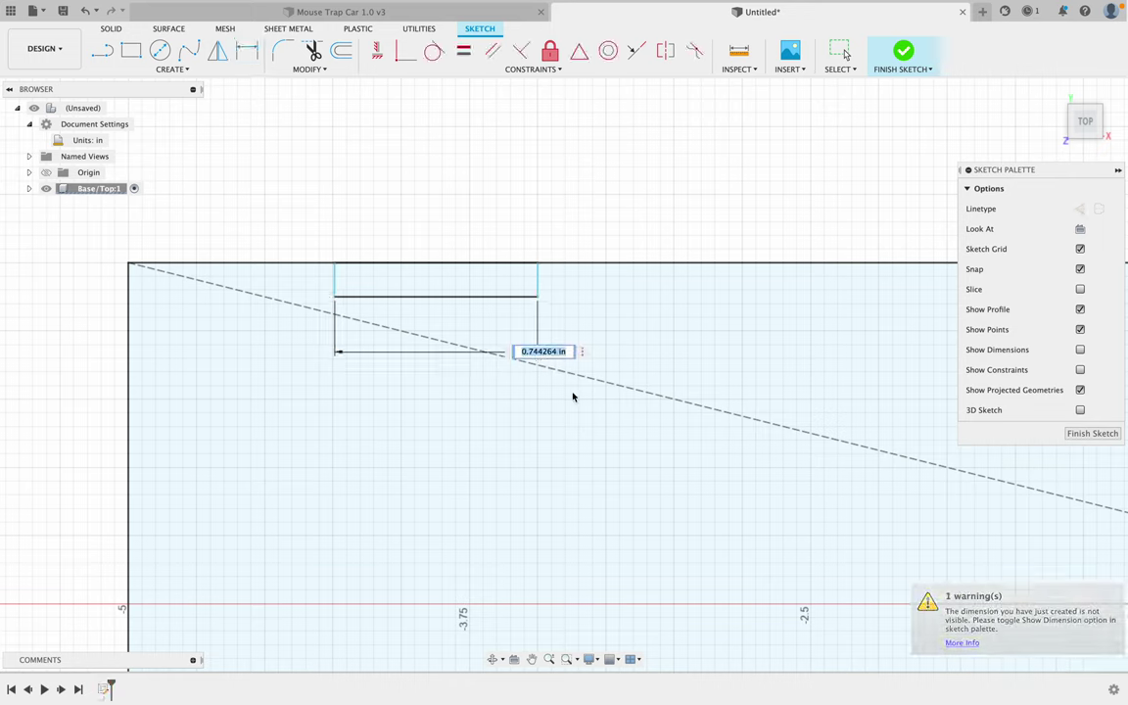
{"action": "type", "text": "1"}
{"action": "key", "text": "Return"}
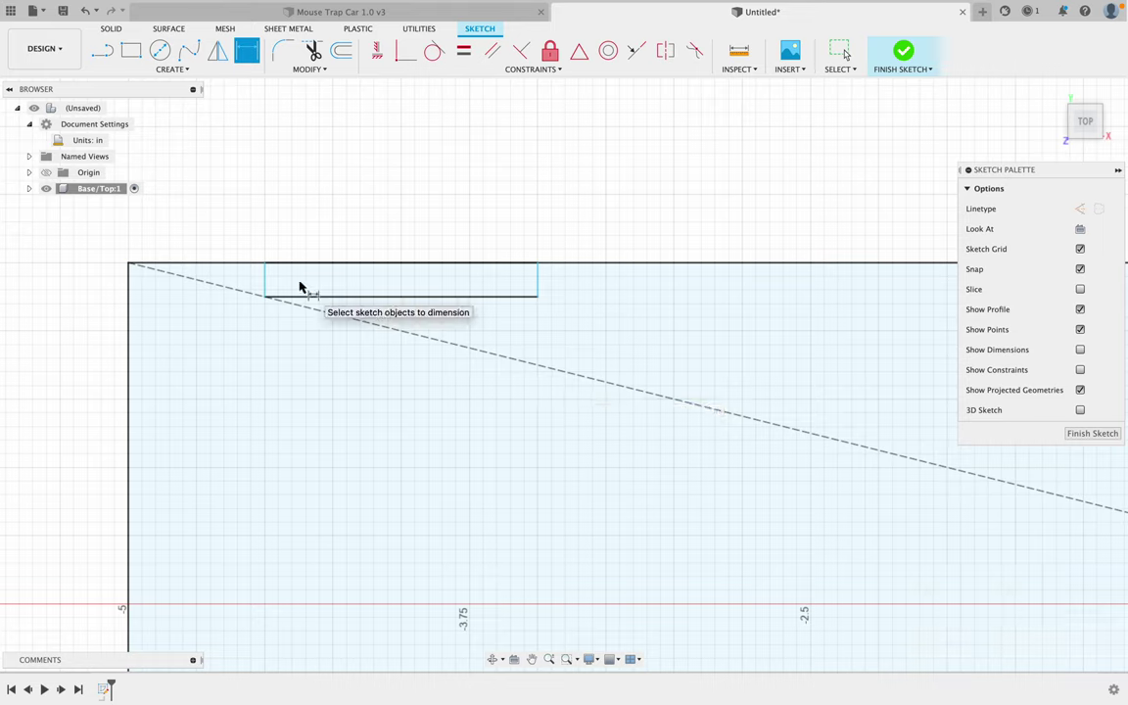
Step: Dimension the small rectangle's upper-left corner 0.5 in from the base's upper-left corner
{"action": "left_click", "coordinate": [266, 264]}
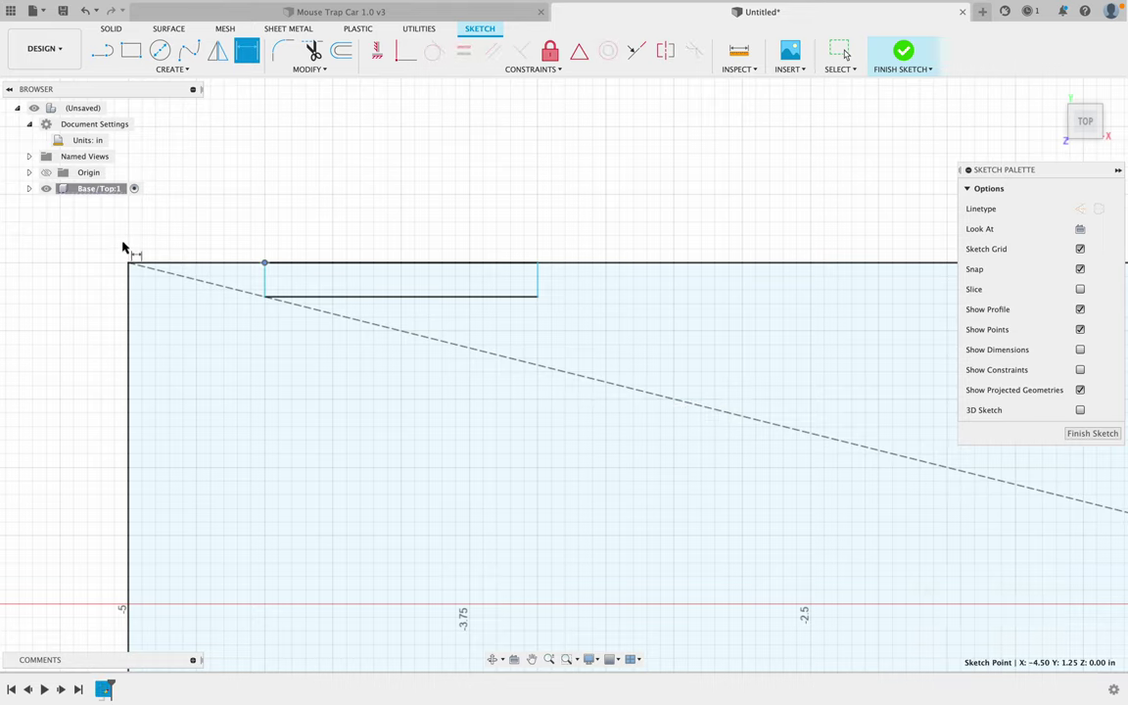
{"action": "left_click", "coordinate": [128, 264]}
{"action": "left_click", "coordinate": [126, 221]}
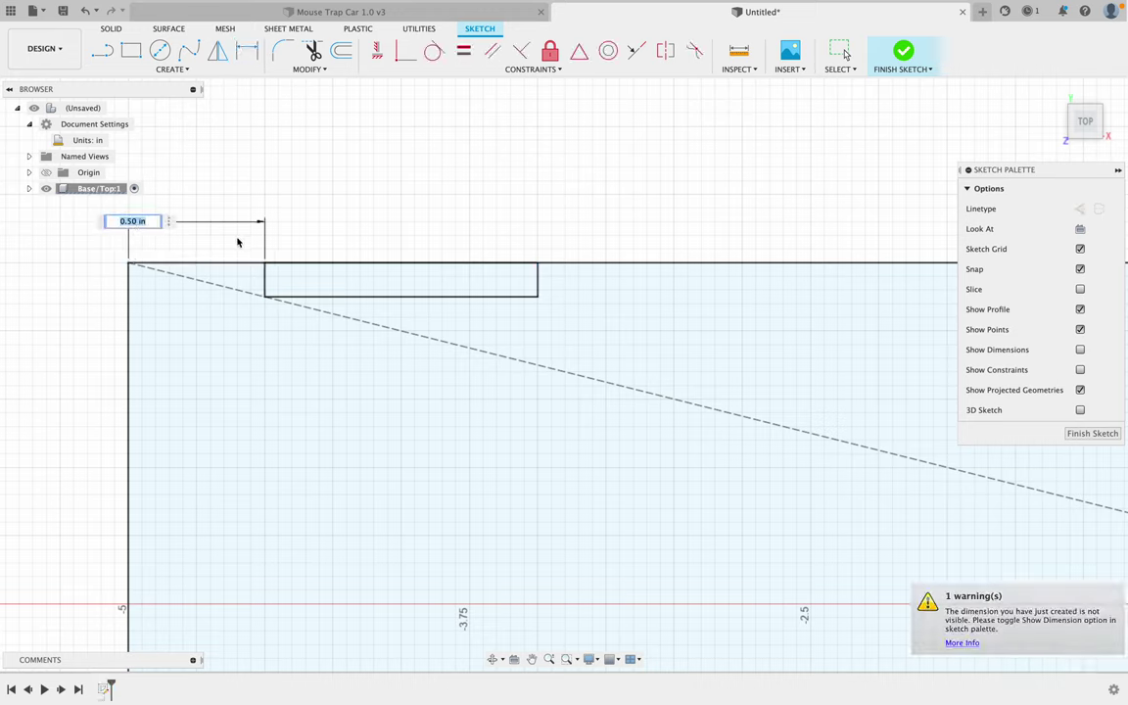
{"action": "type", "text": ".5"}
{"action": "key", "text": "Return"}
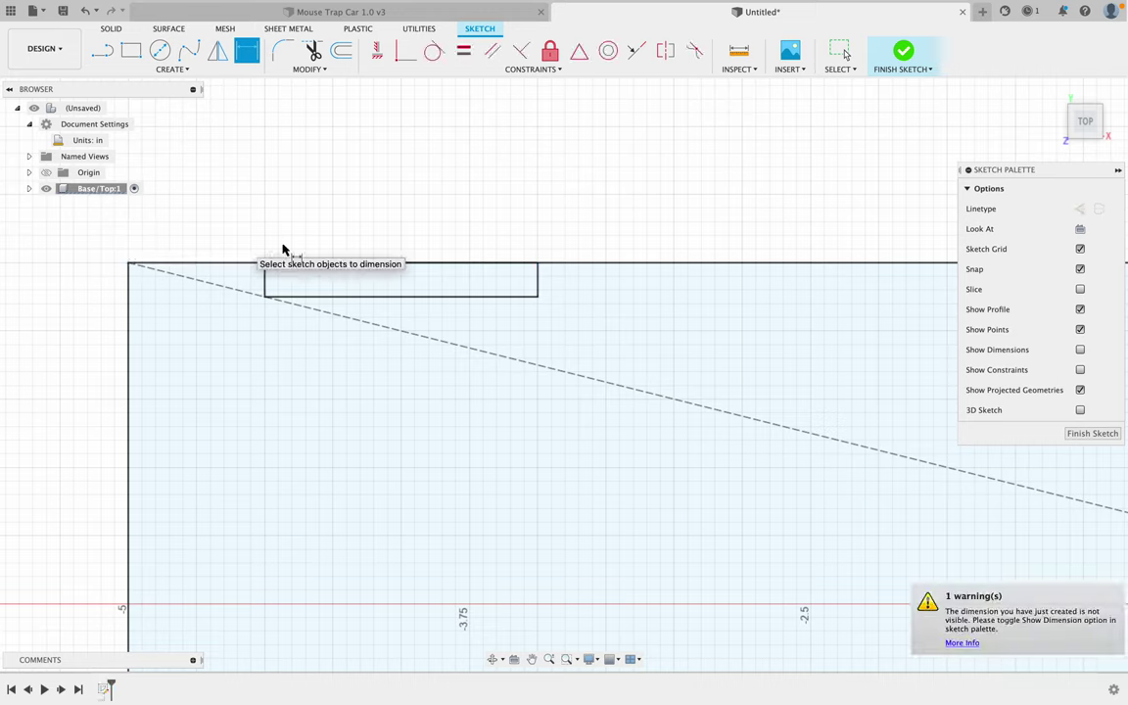
Step: Show the sketch dimensions briefly to check the small rectangle's size and position, and hide them again
{"action": "left_click", "coordinate": [1080, 350]}
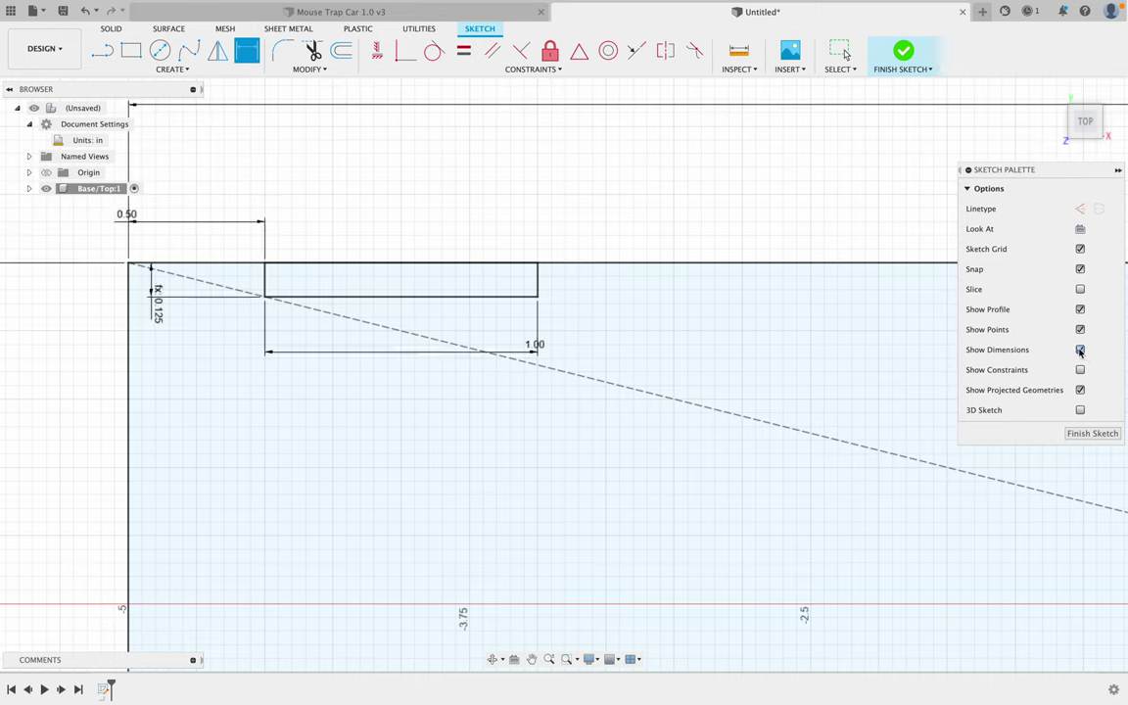
{"action": "left_click", "coordinate": [1080, 350]}
{"action": "left_click", "coordinate": [1080, 350]}
{"action": "left_click", "coordinate": [1081, 350]}
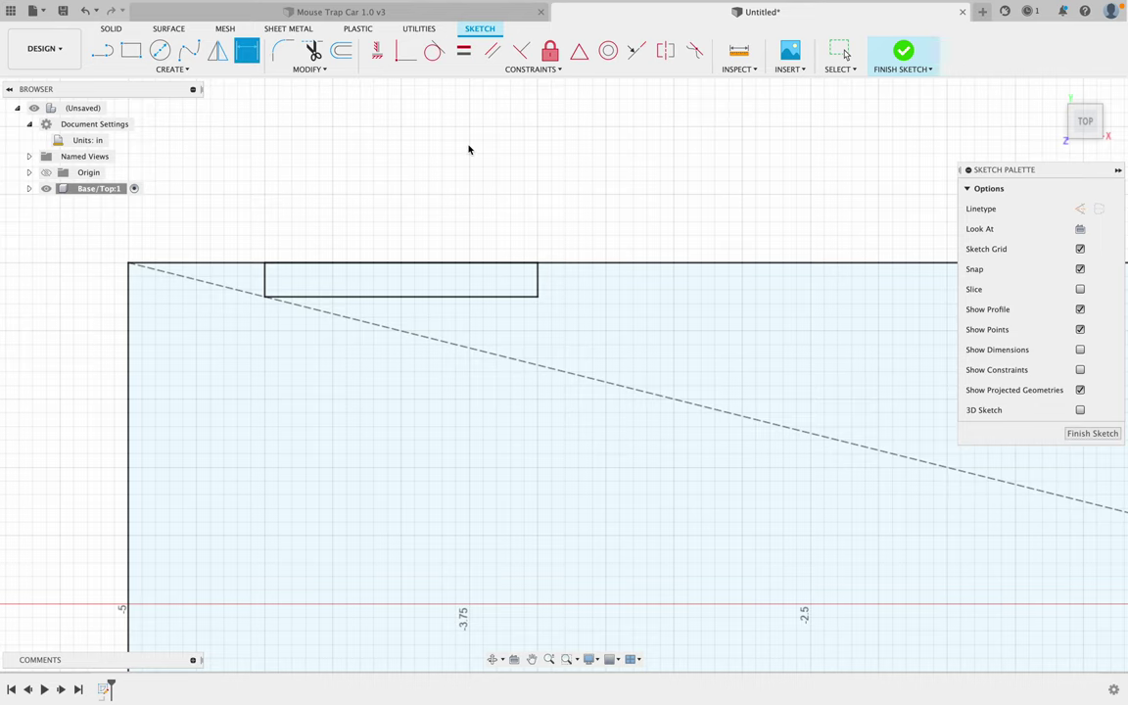
Step: Show the origin planes and mirror the small rectangle about the vertical plane running lengthwise, onto the base's opposite long edge
{"action": "left_click", "coordinate": [171, 68]}
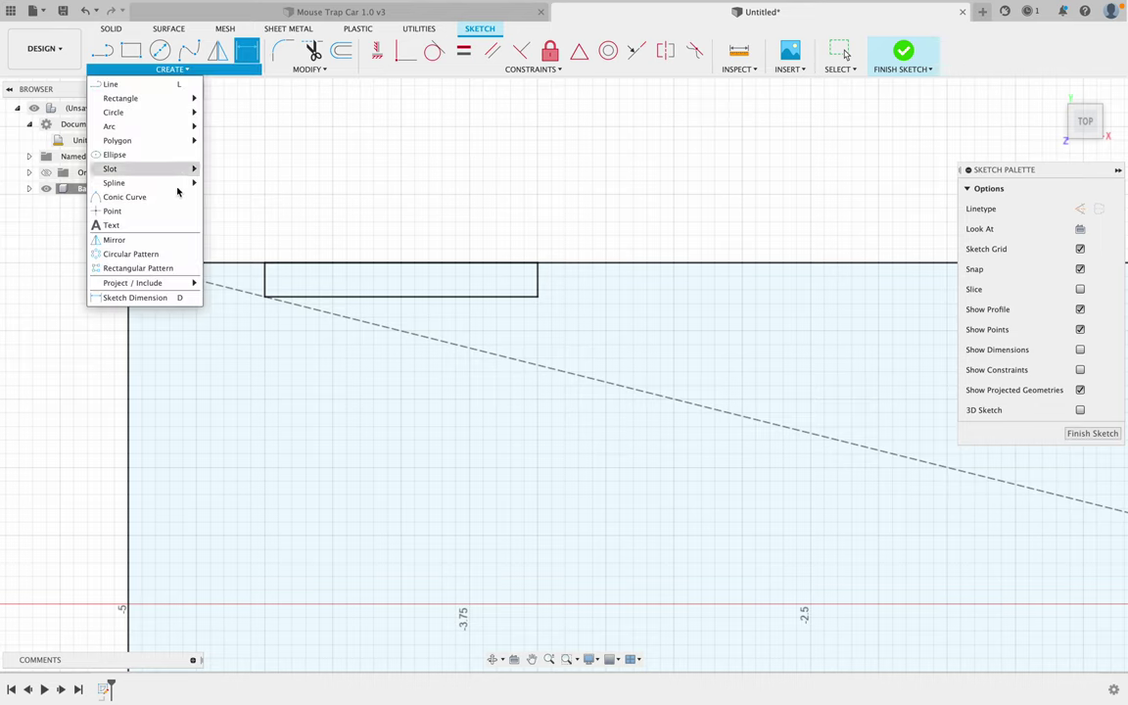
{"action": "left_click", "coordinate": [164, 241]}
{"action": "mouse_move", "coordinate": [252, 245]}
{"action": "left_mouse_down"}
{"action": "mouse_move", "coordinate": [393, 330]}
{"action": "mouse_move", "coordinate": [486, 332]}
{"action": "mouse_move", "coordinate": [548, 315]}
{"action": "left_mouse_up"}
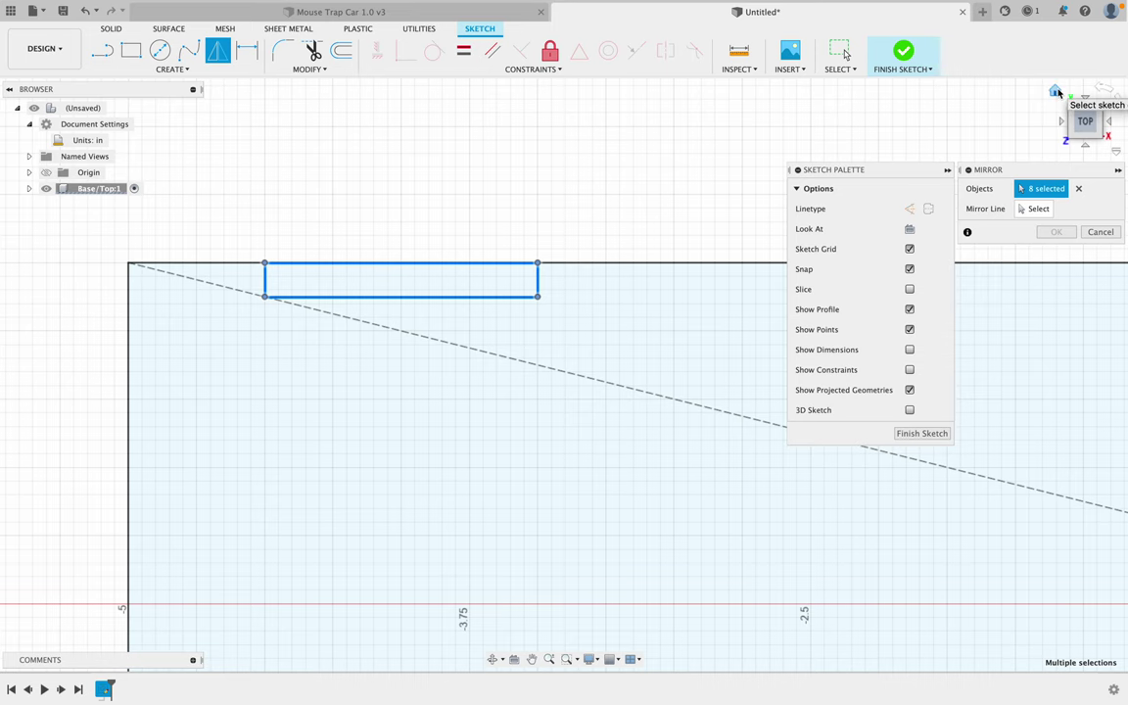
{"action": "left_click", "coordinate": [1056, 92]}
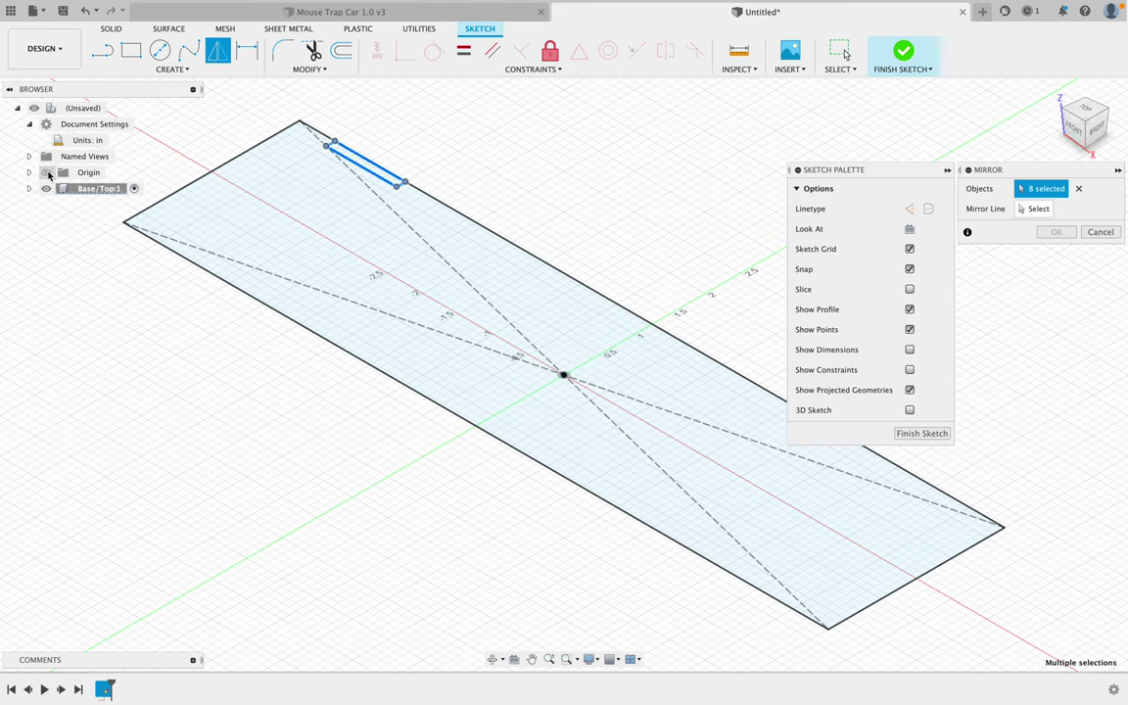
{"action": "left_click", "coordinate": [47, 173]}
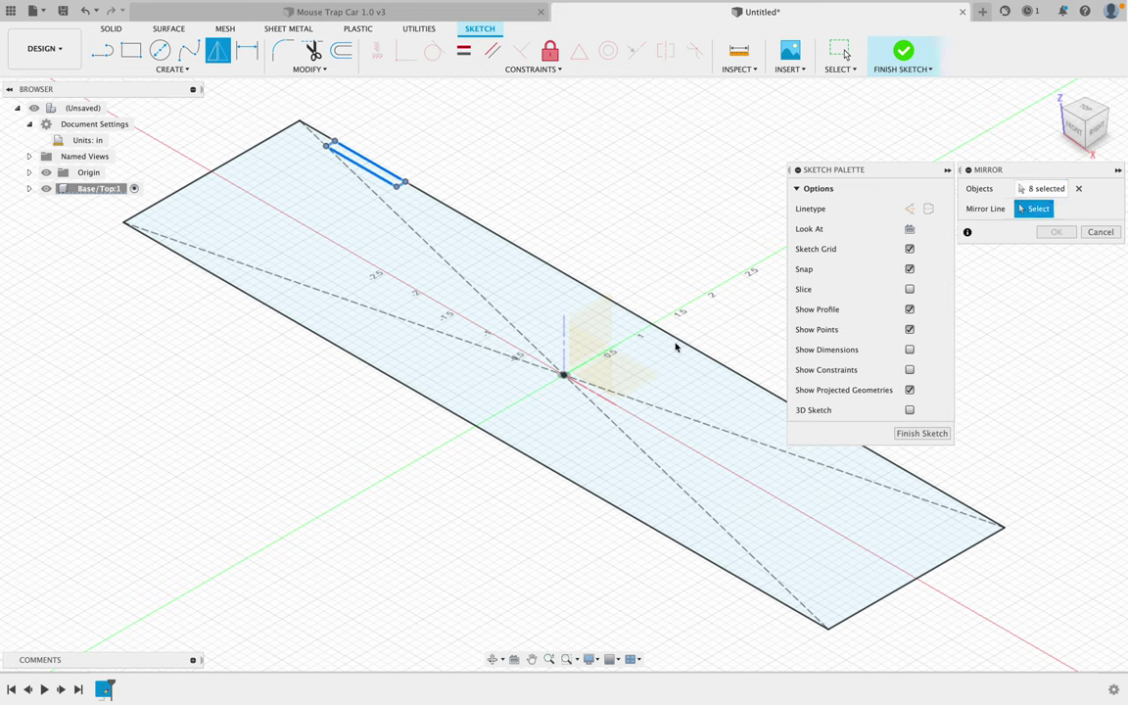
{"action": "left_click", "coordinate": [602, 361]}
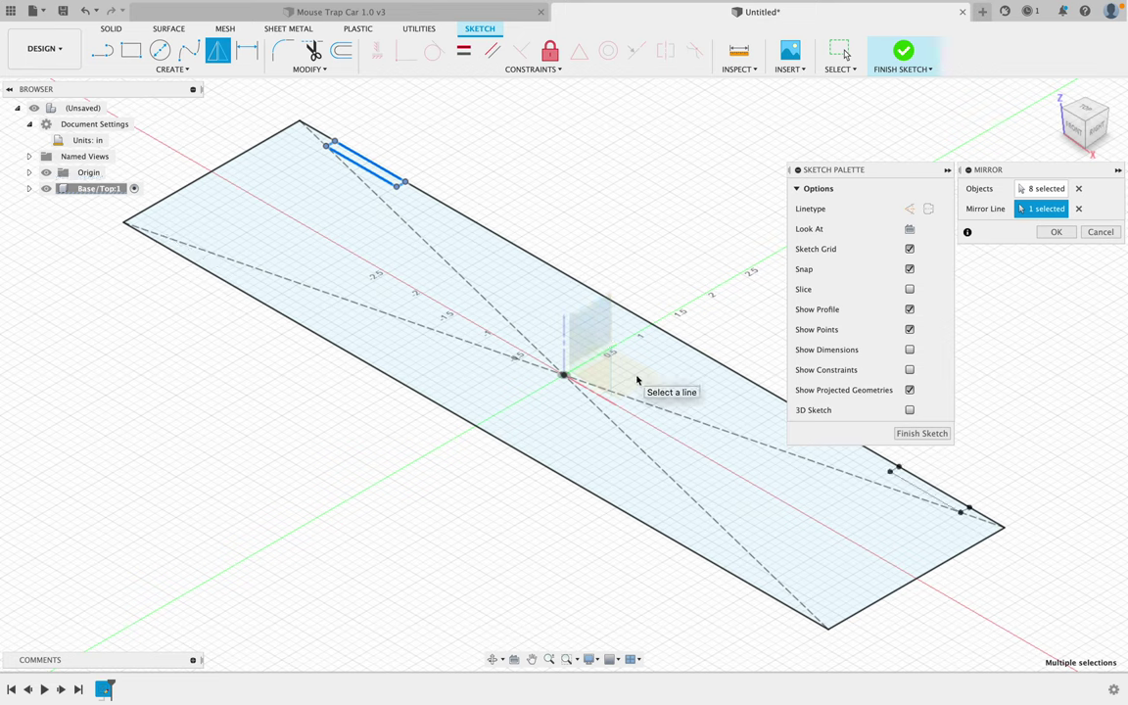
{"action": "left_click", "coordinate": [598, 367]}
{"action": "left_click", "coordinate": [1079, 209]}
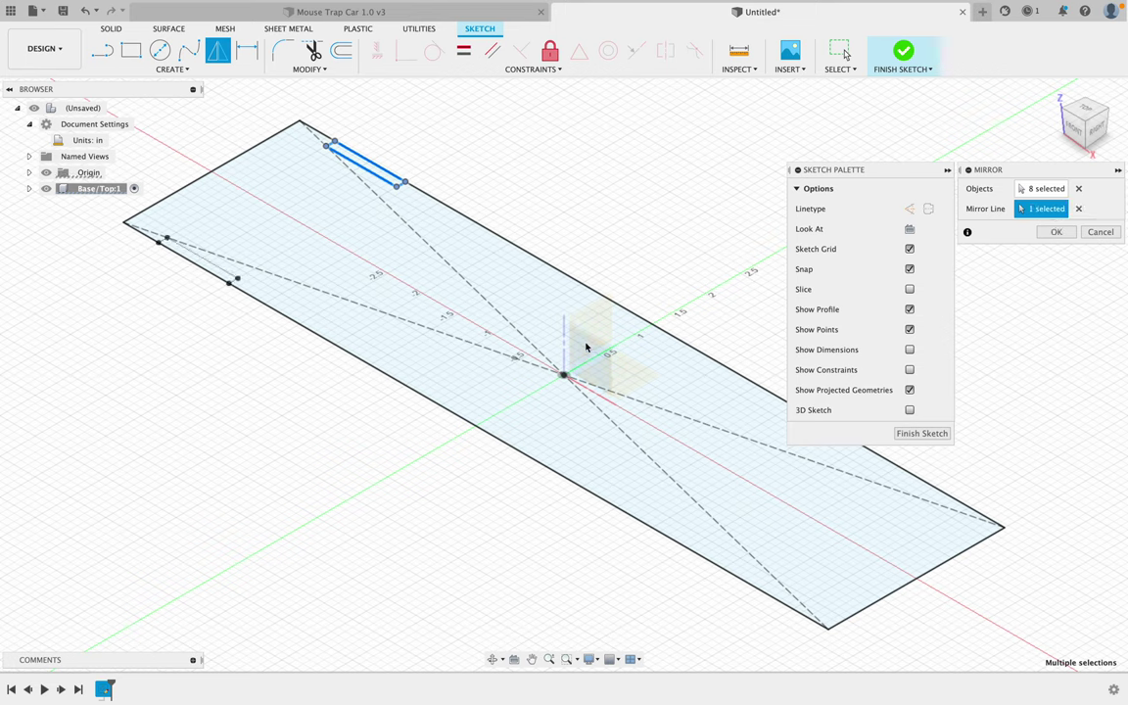
{"action": "left_click", "coordinate": [185, 262]}
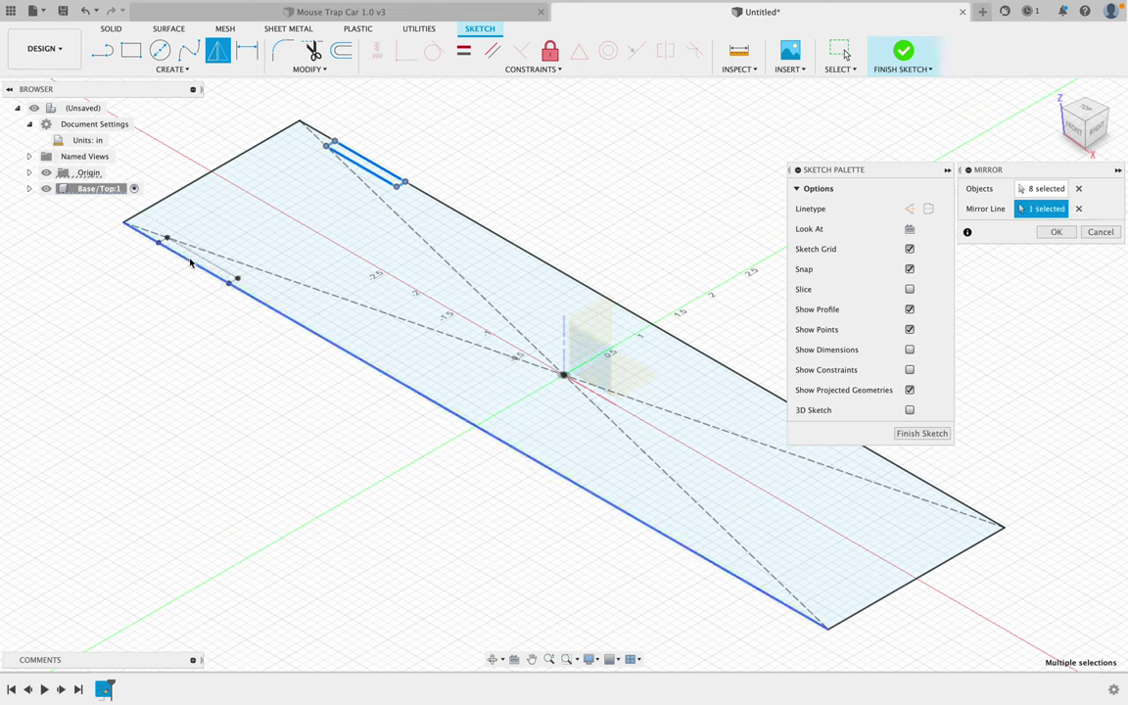
{"action": "left_click", "coordinate": [1056, 232]}
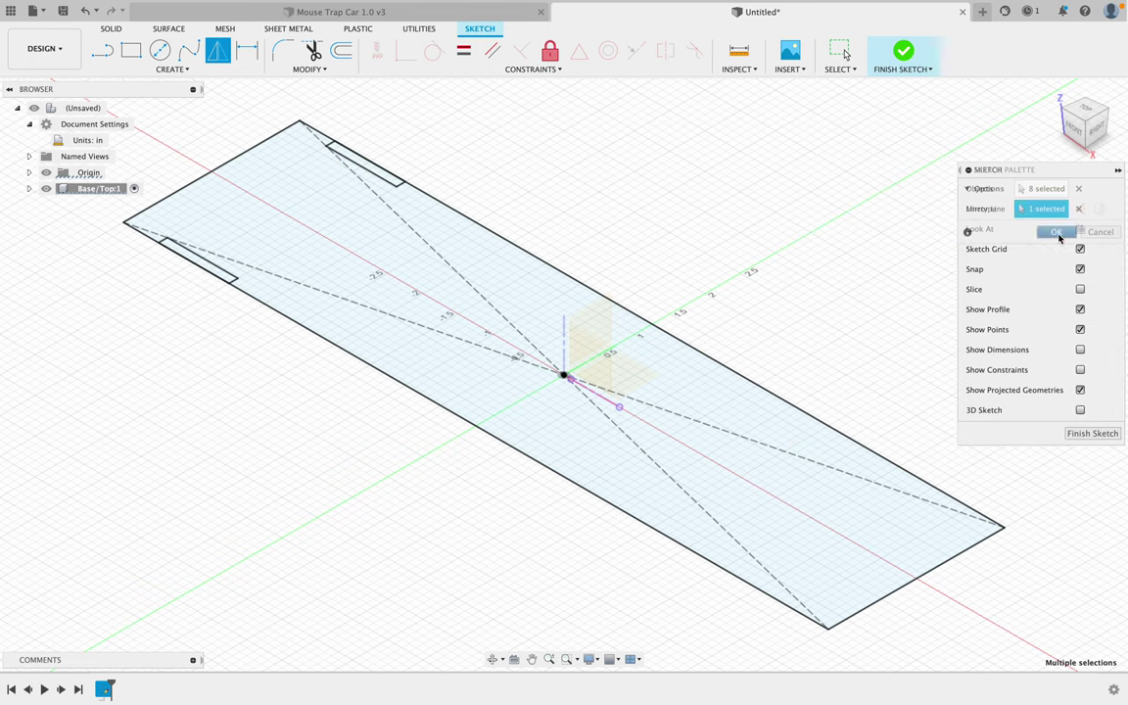
{"action": "left_click", "coordinate": [1119, 168]}
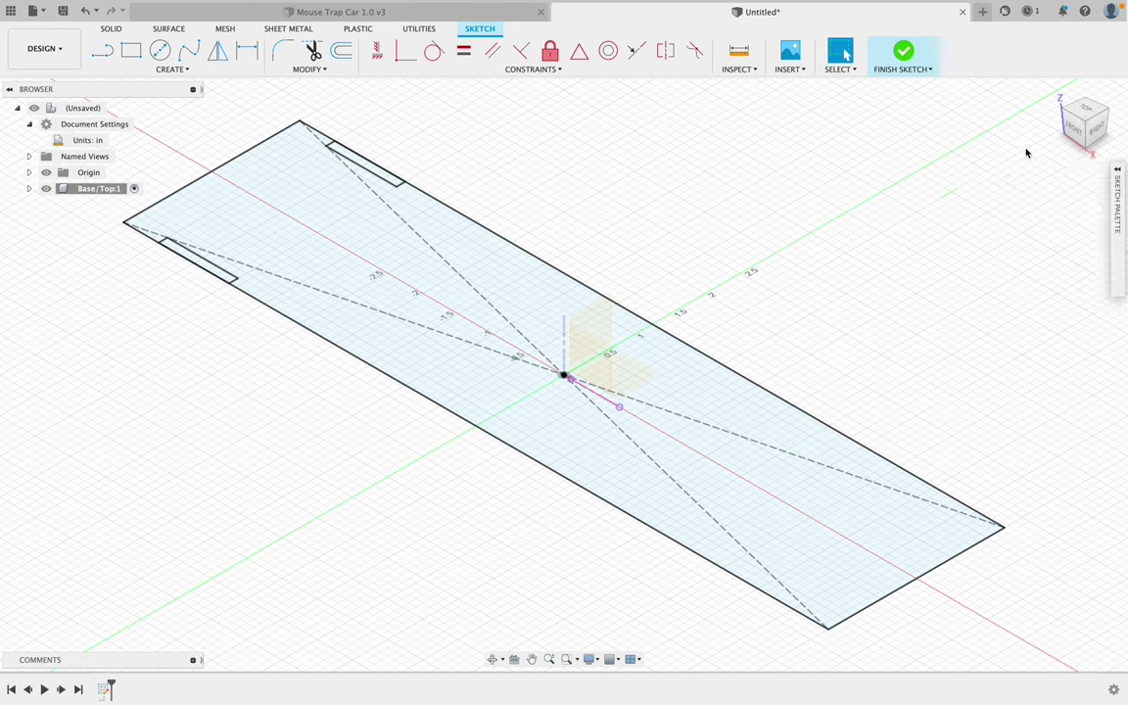
{"action": "left_click", "coordinate": [1084, 109]}
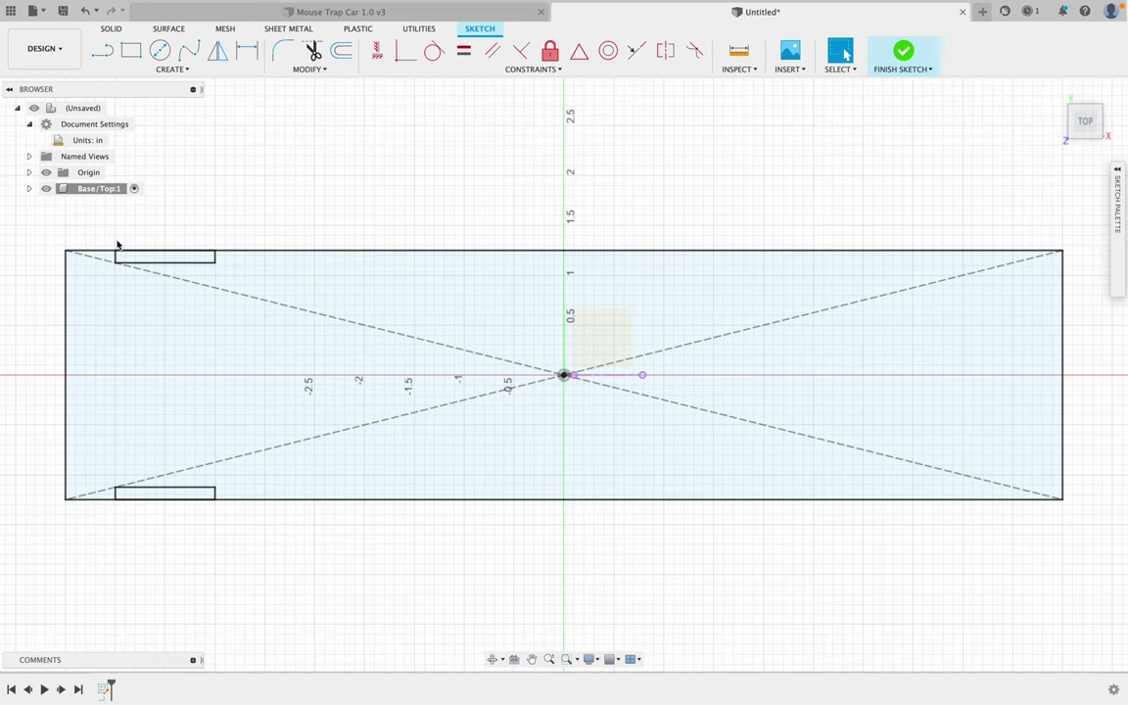
Step: Mirror both small edge rectangles about the vertical origin plane crossing the base, onto the opposite end
{"action": "left_click_drag", "start_coordinate": [108, 240], "coordinate": [221, 269]}
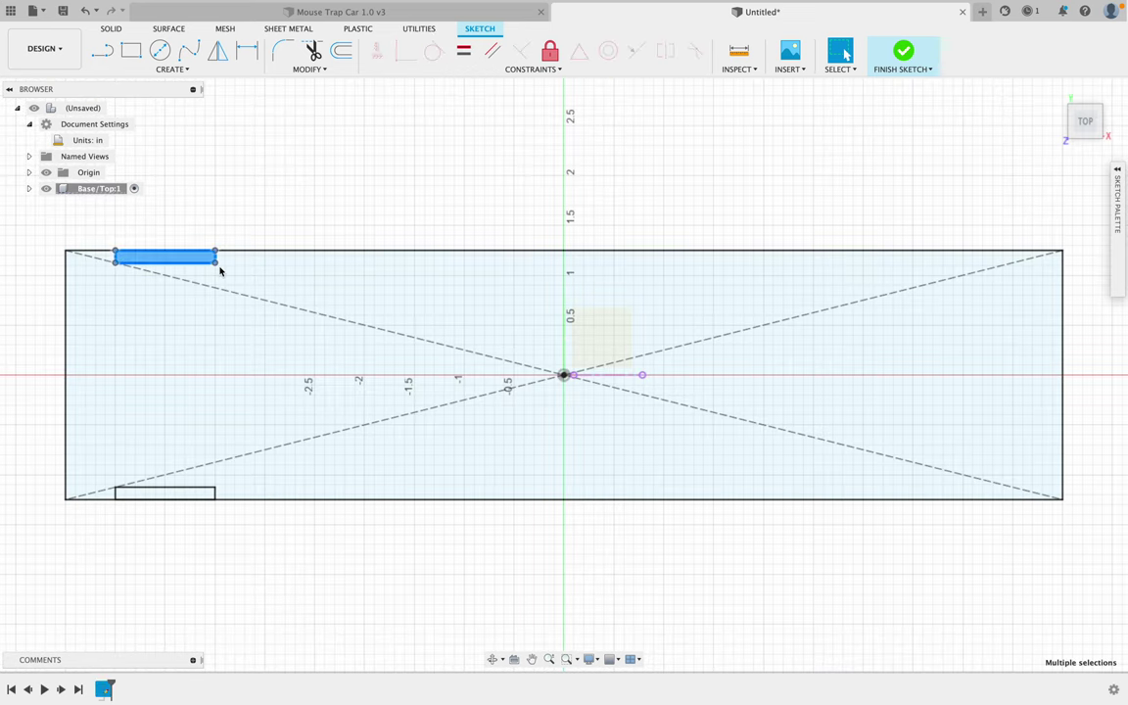
{"action": "left_click", "coordinate": [171, 69]}
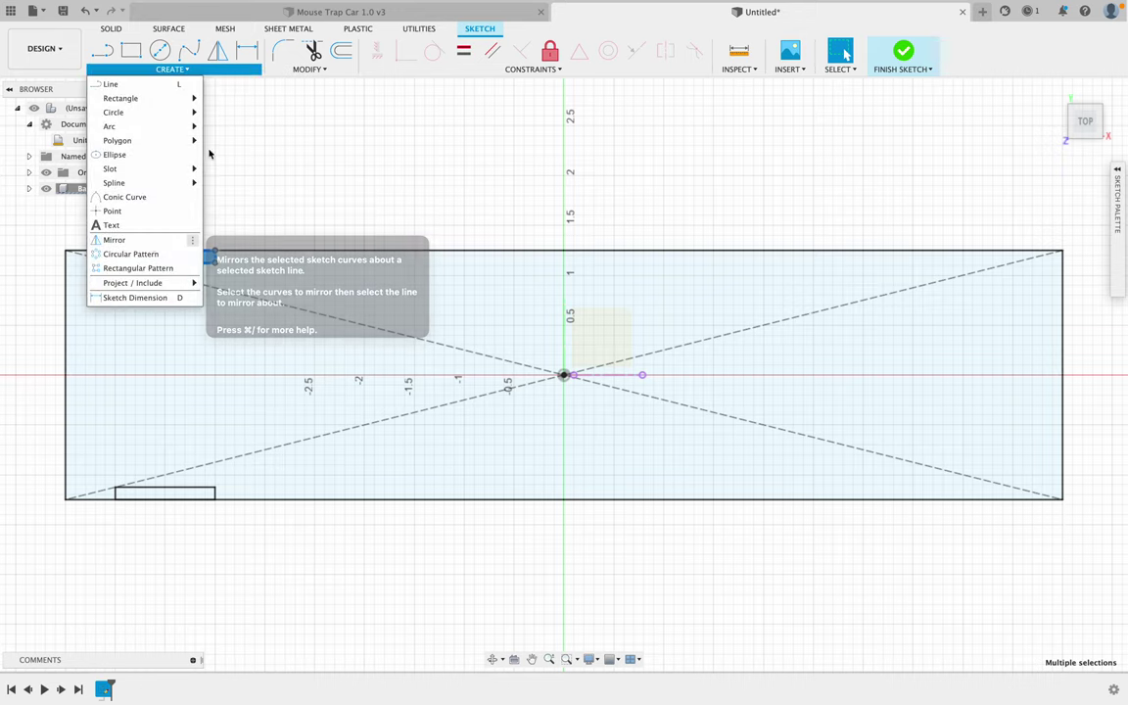
{"action": "left_click", "coordinate": [160, 239]}
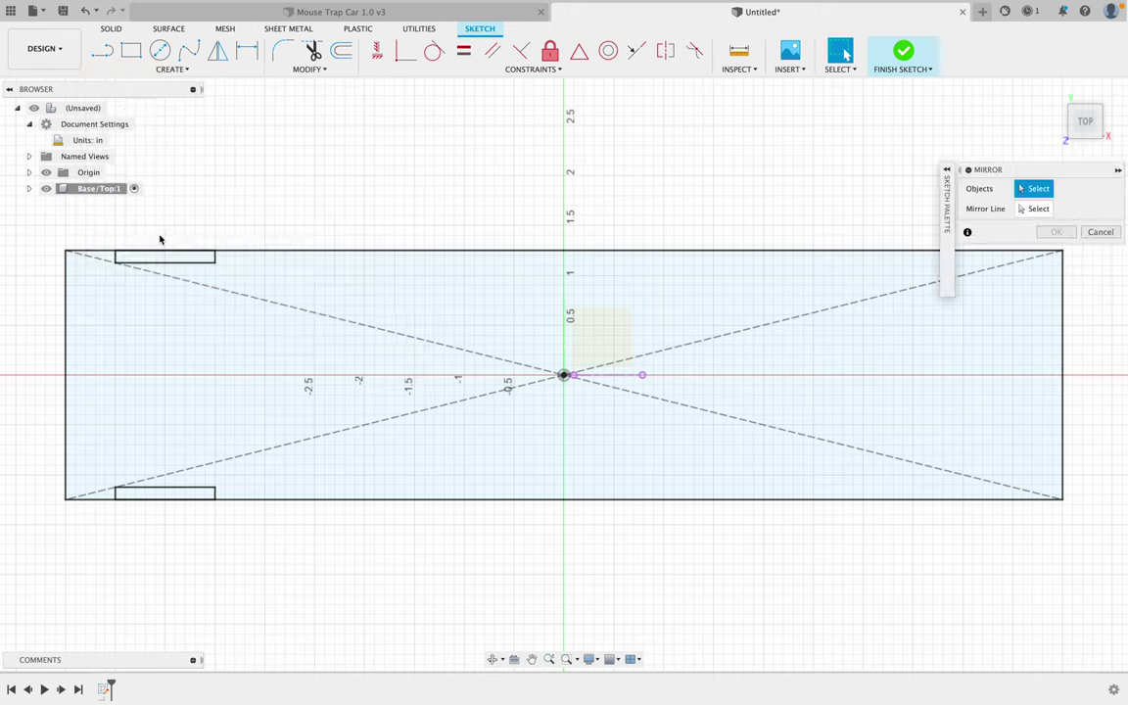
{"action": "left_click_drag", "start_coordinate": [107, 241], "coordinate": [237, 279]}
{"action": "left_click_drag", "start_coordinate": [110, 471], "coordinate": [225, 532]}
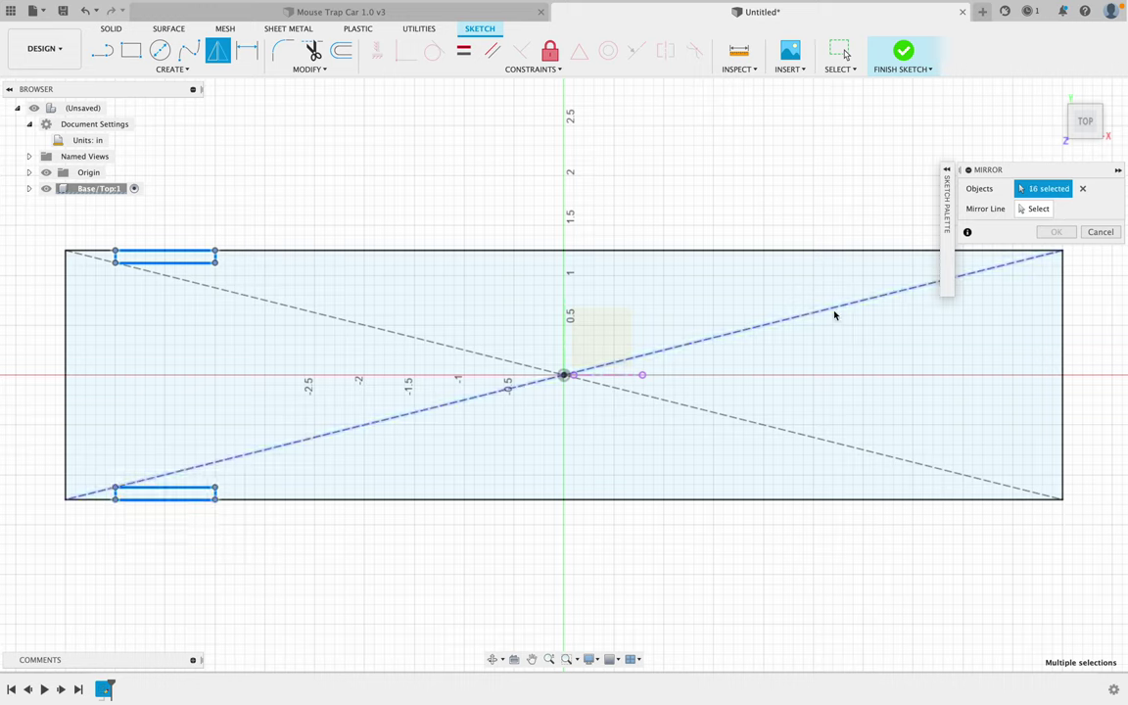
{"action": "left_click", "coordinate": [1033, 207]}
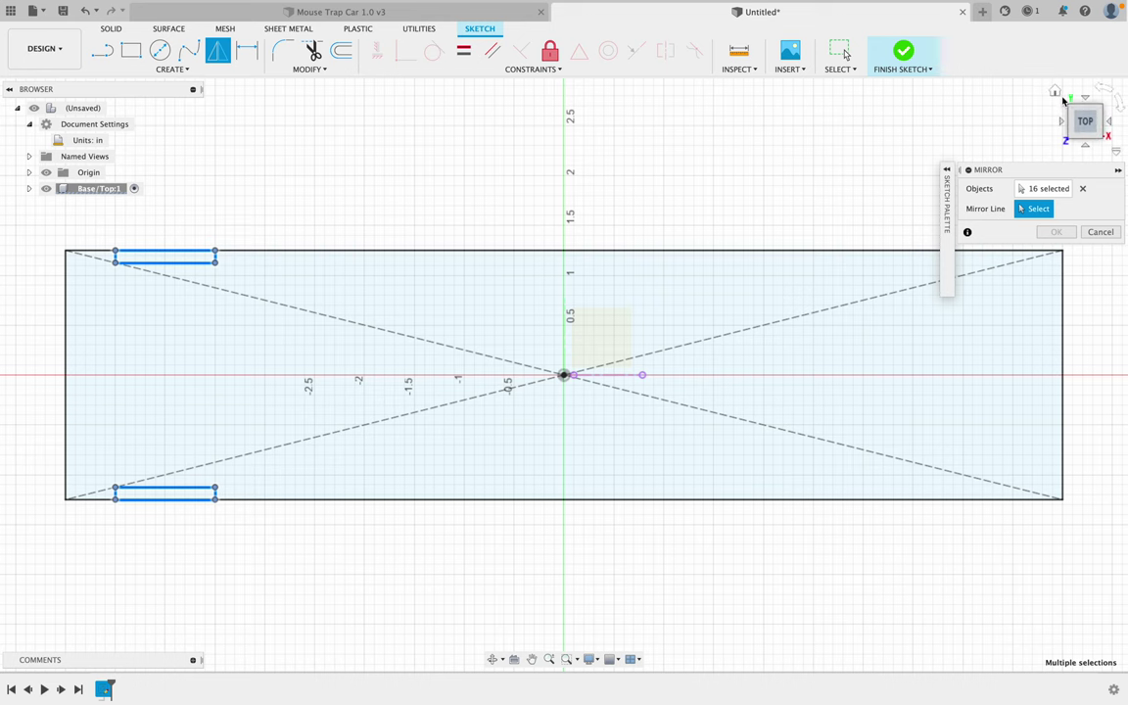
{"action": "left_click", "coordinate": [1055, 92]}
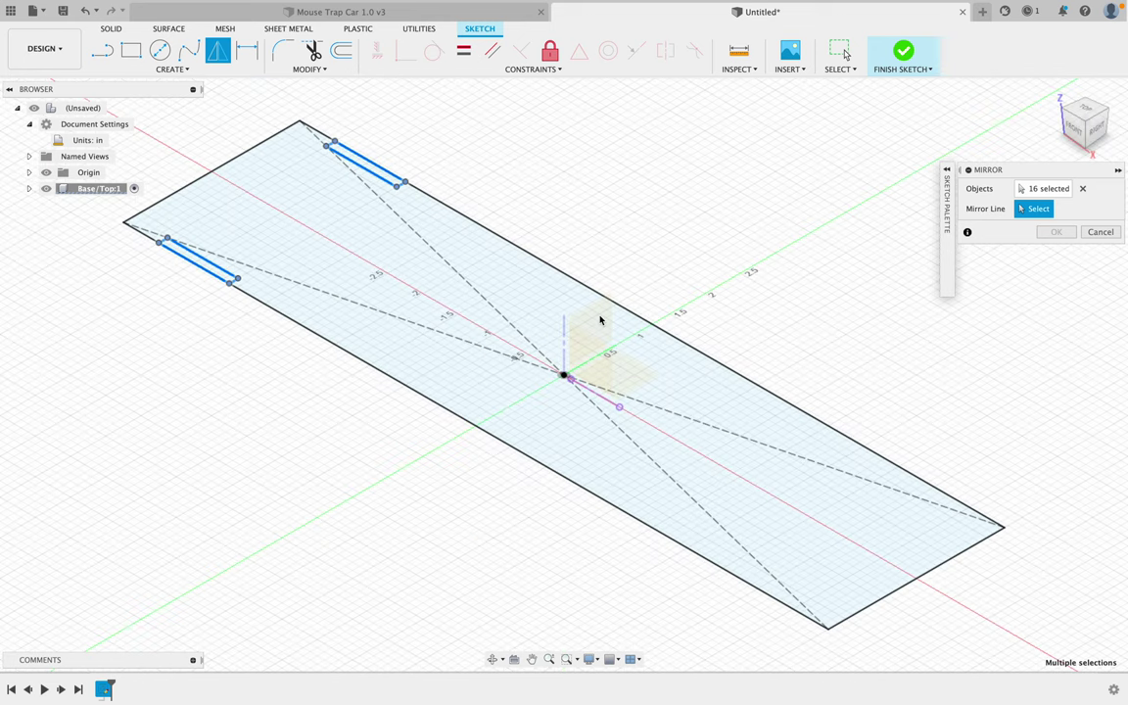
{"action": "left_click", "coordinate": [600, 318]}
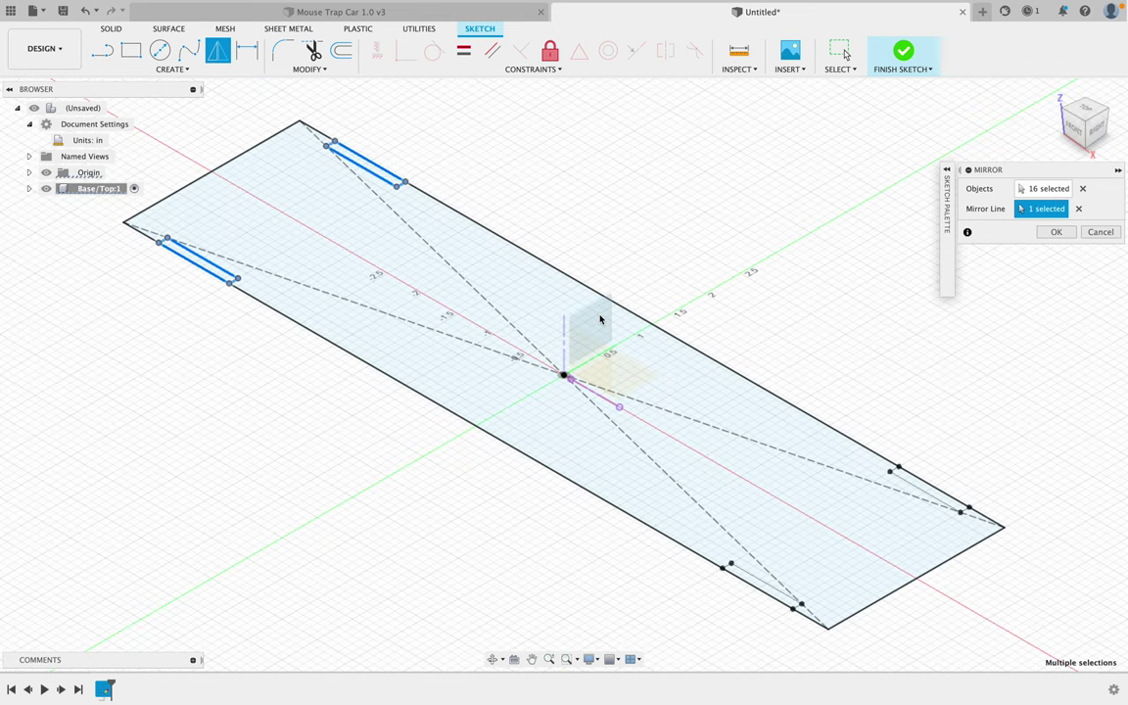
{"action": "left_click", "coordinate": [1055, 232]}
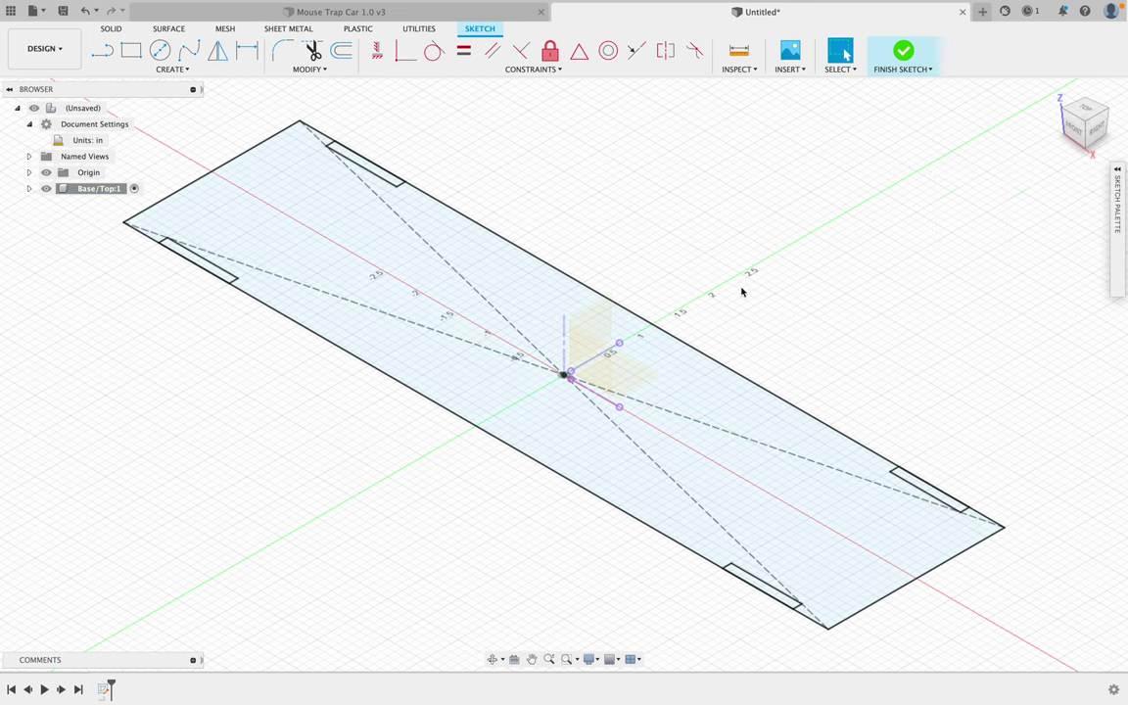
Step: Draw a rectangle about 0.9 by 0.35 in from the midpoint of the base's upper long edge, extending inward and toward the left end
{"action": "left_click", "coordinate": [1084, 109]}
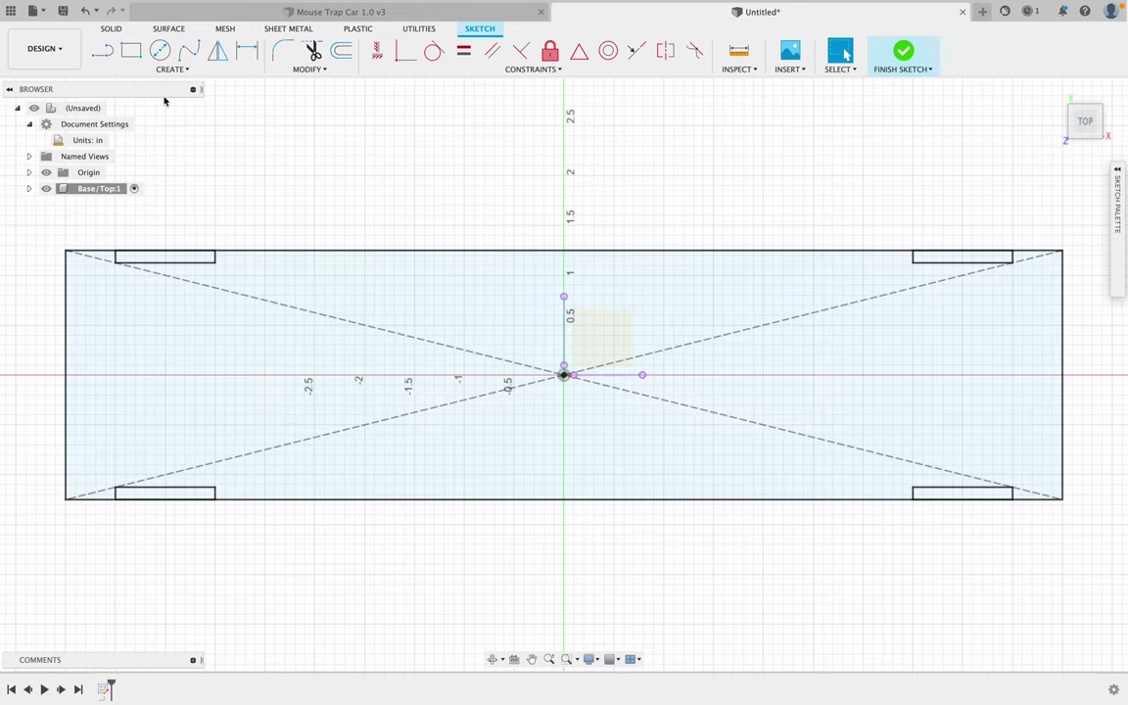
{"action": "left_click", "coordinate": [130, 50]}
{"action": "scroll", "coordinate": [282, 181], "scroll_direction": "up", "scroll_amount": 1}
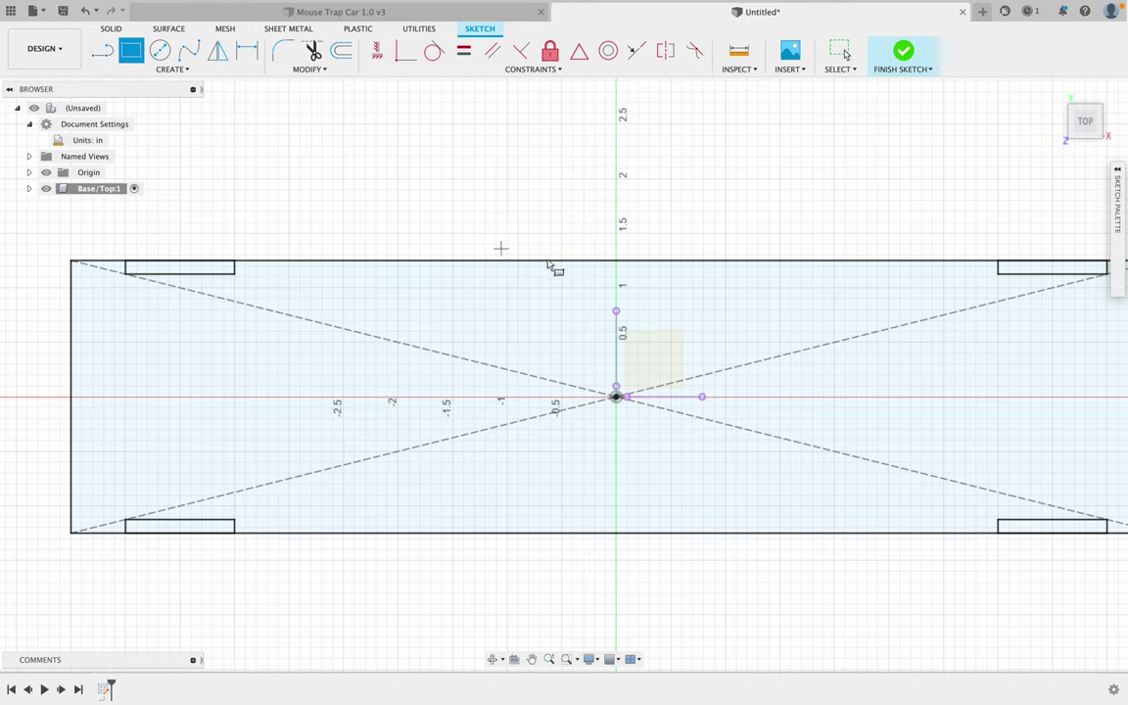
{"action": "left_click", "coordinate": [616, 264]}
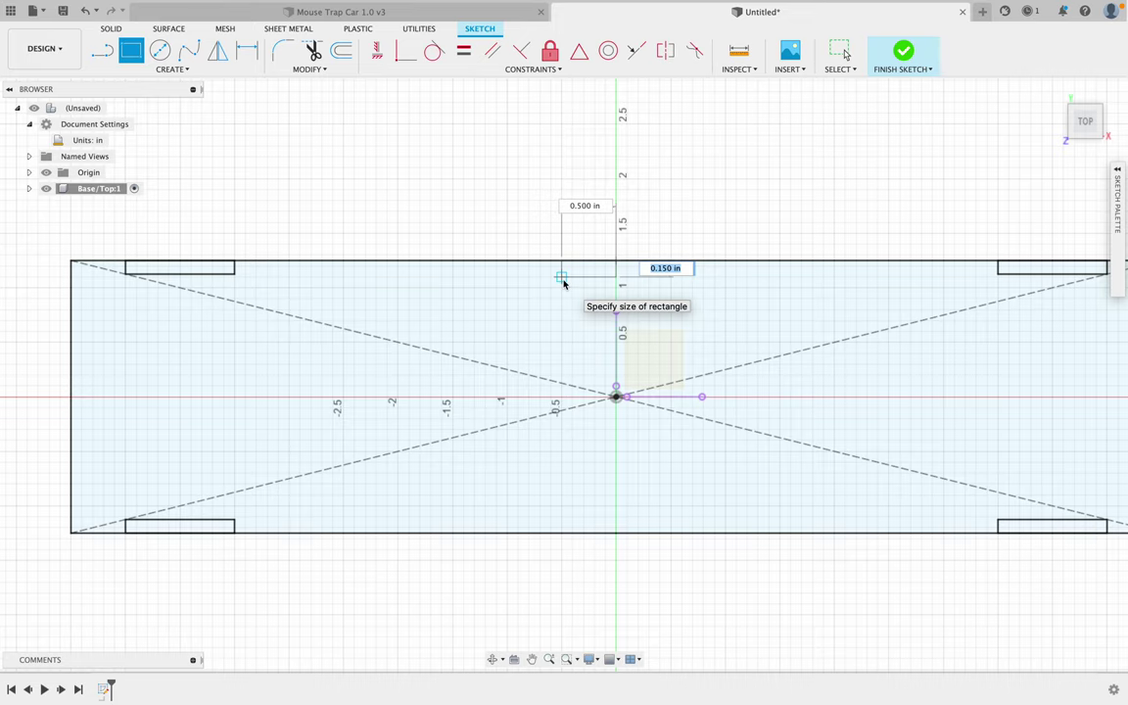
{"action": "left_click", "coordinate": [518, 299]}
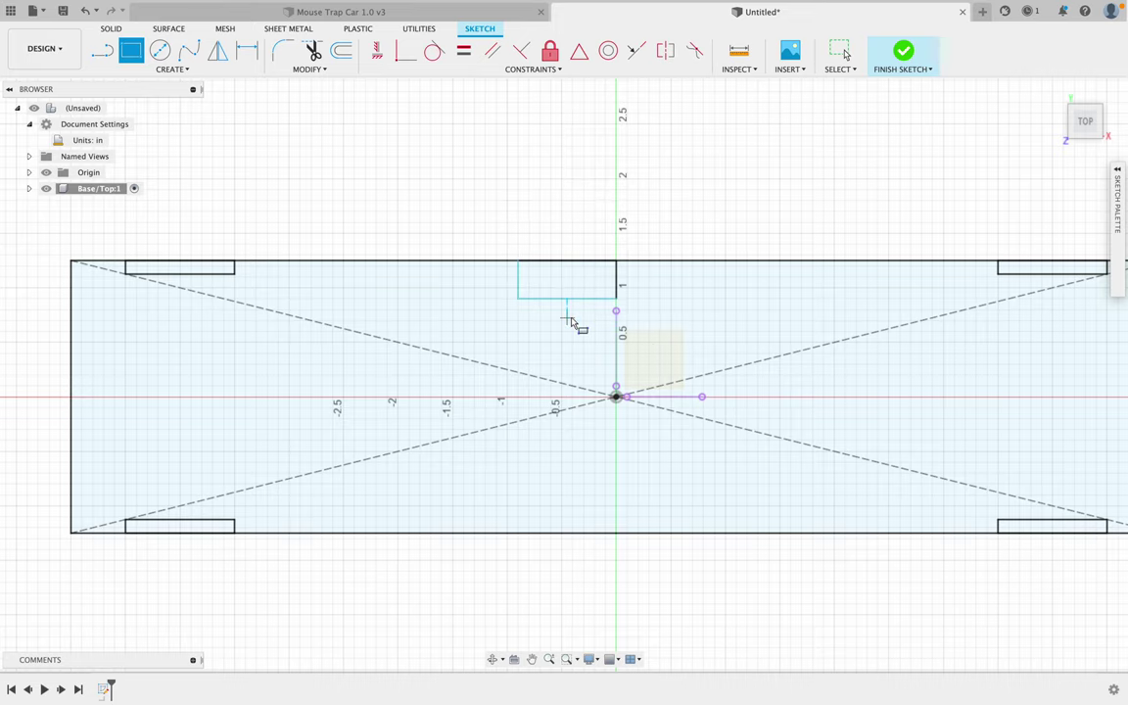
Step: Dimension the middle rectangle's long side as 0.5 in between its two lower corners
{"action": "scroll", "coordinate": [574, 311], "scroll_direction": "up", "scroll_amount": 2}
{"action": "scroll", "coordinate": [574, 312], "scroll_direction": "up", "scroll_amount": 5}
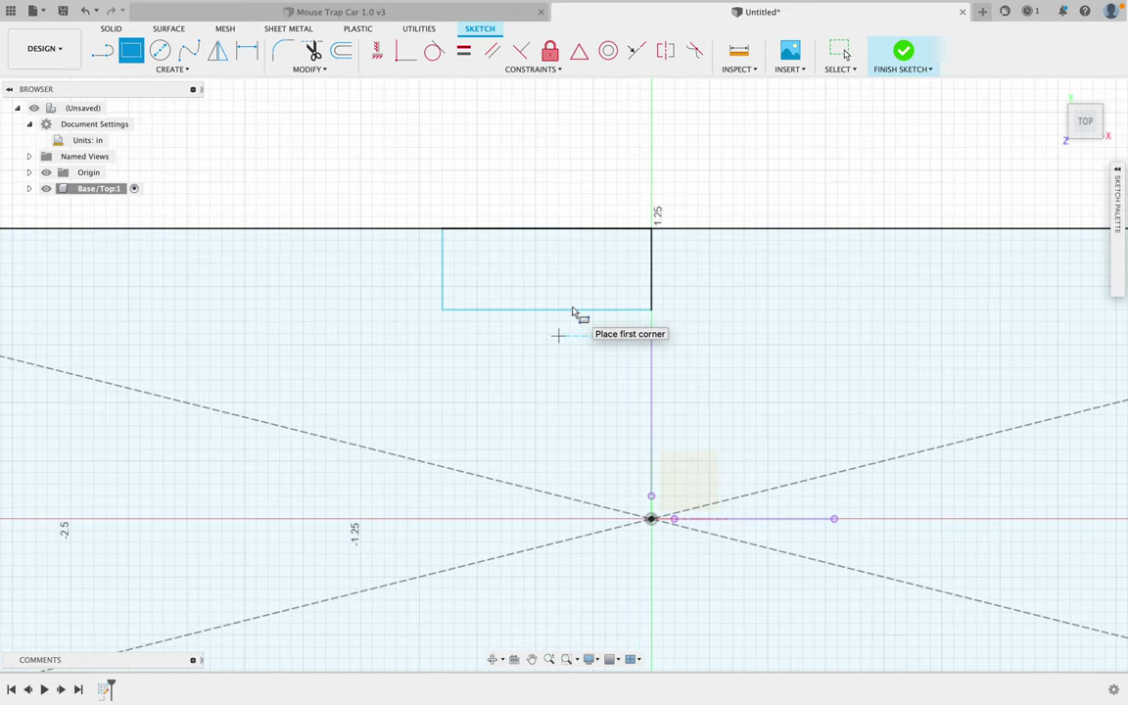
{"action": "scroll", "coordinate": [574, 311], "scroll_direction": "up", "scroll_amount": 2}
{"action": "left_click", "coordinate": [660, 335]}
{"action": "scroll", "coordinate": [649, 335], "scroll_direction": "left", "scroll_amount": 2}
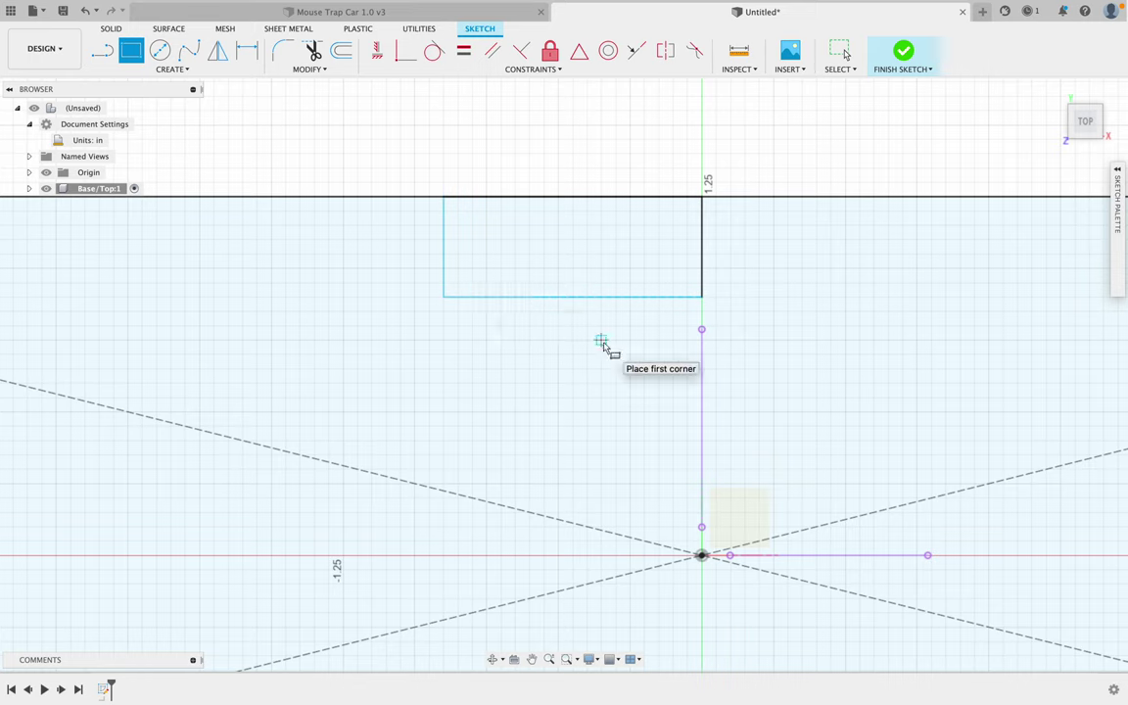
{"action": "key", "text": "d"}
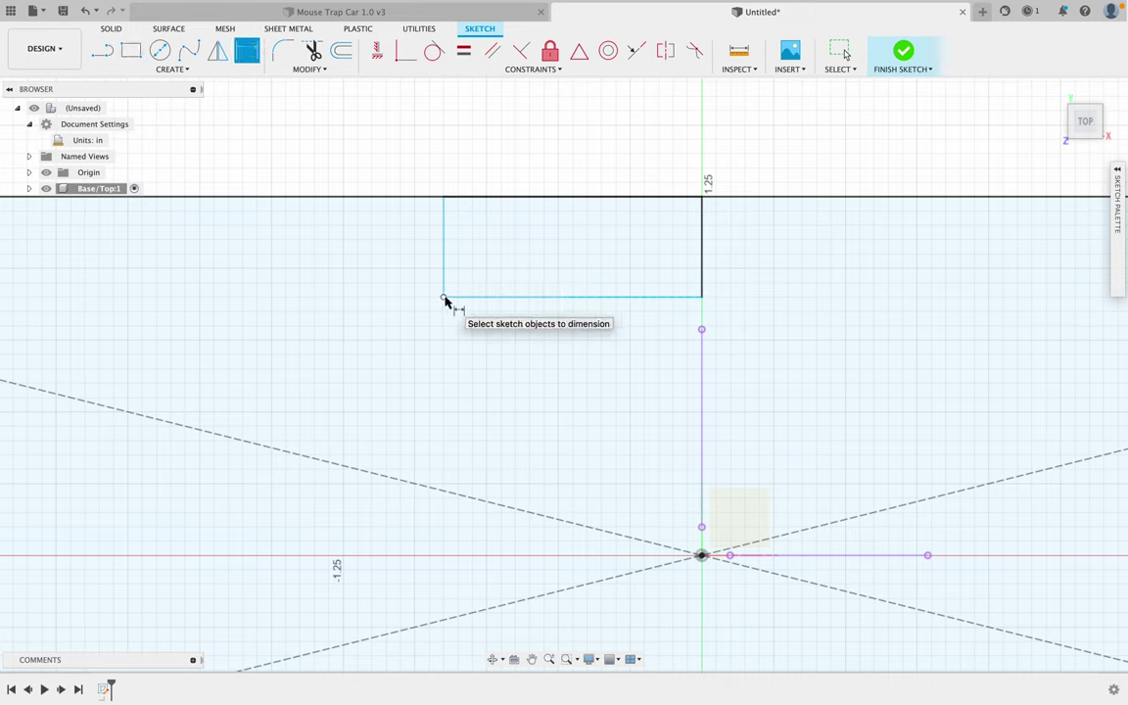
{"action": "left_click", "coordinate": [701, 299]}
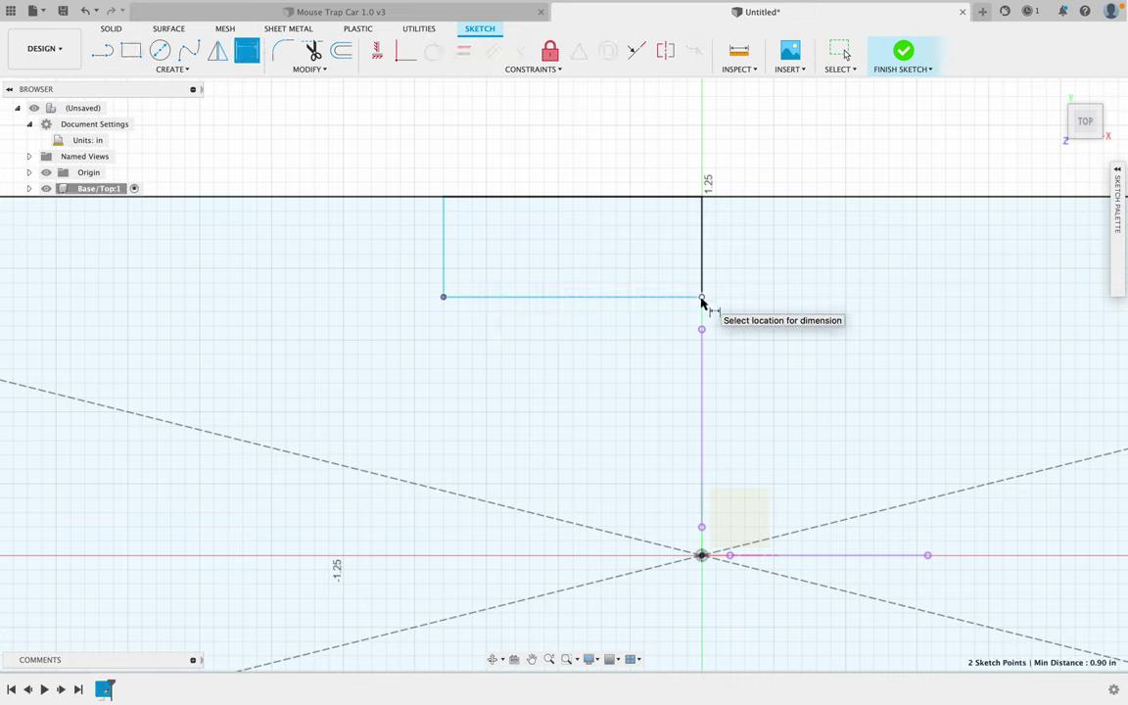
{"action": "left_click", "coordinate": [675, 358]}
{"action": "type", "text": ".5"}
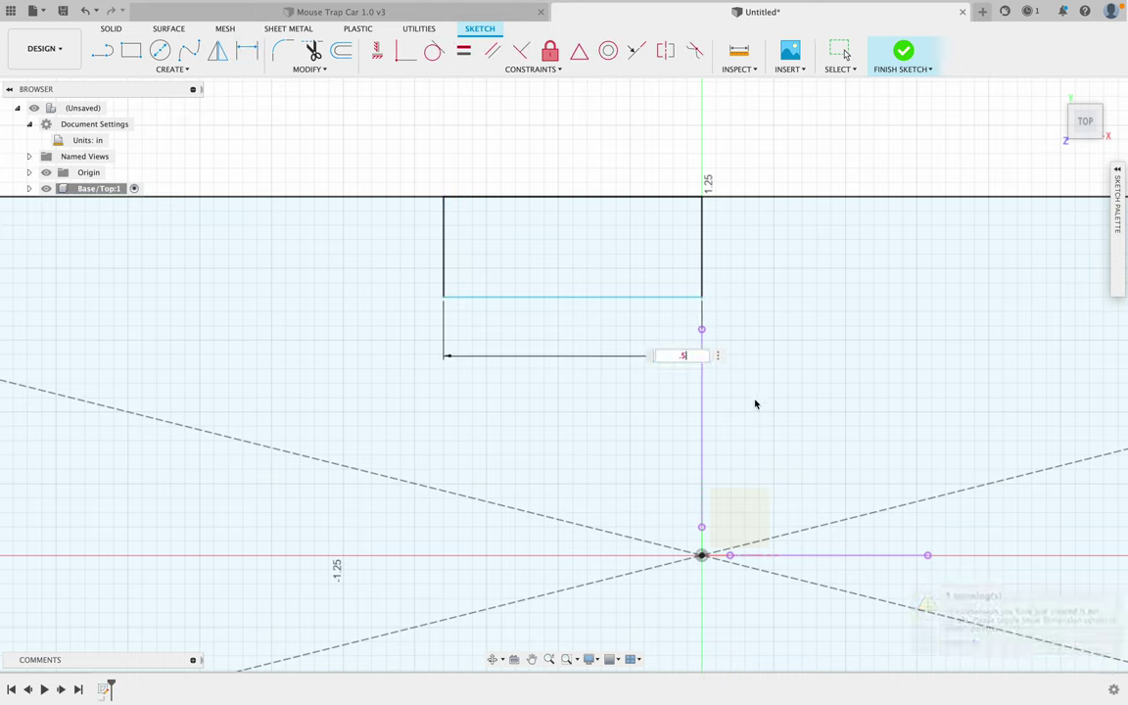
{"action": "key", "text": "Return"}
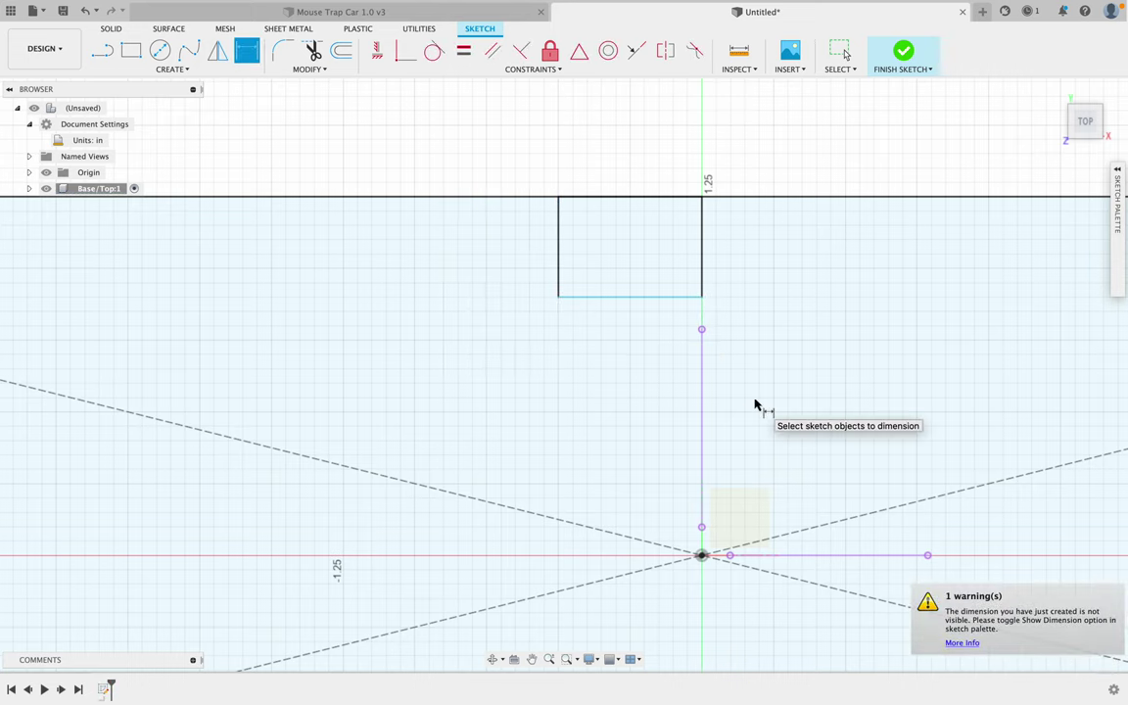
Step: Dimension the middle rectangle's short side using the Thickness parameter
{"action": "left_click", "coordinate": [558, 297]}
{"action": "left_click", "coordinate": [554, 197]}
{"action": "left_click", "coordinate": [506, 221]}
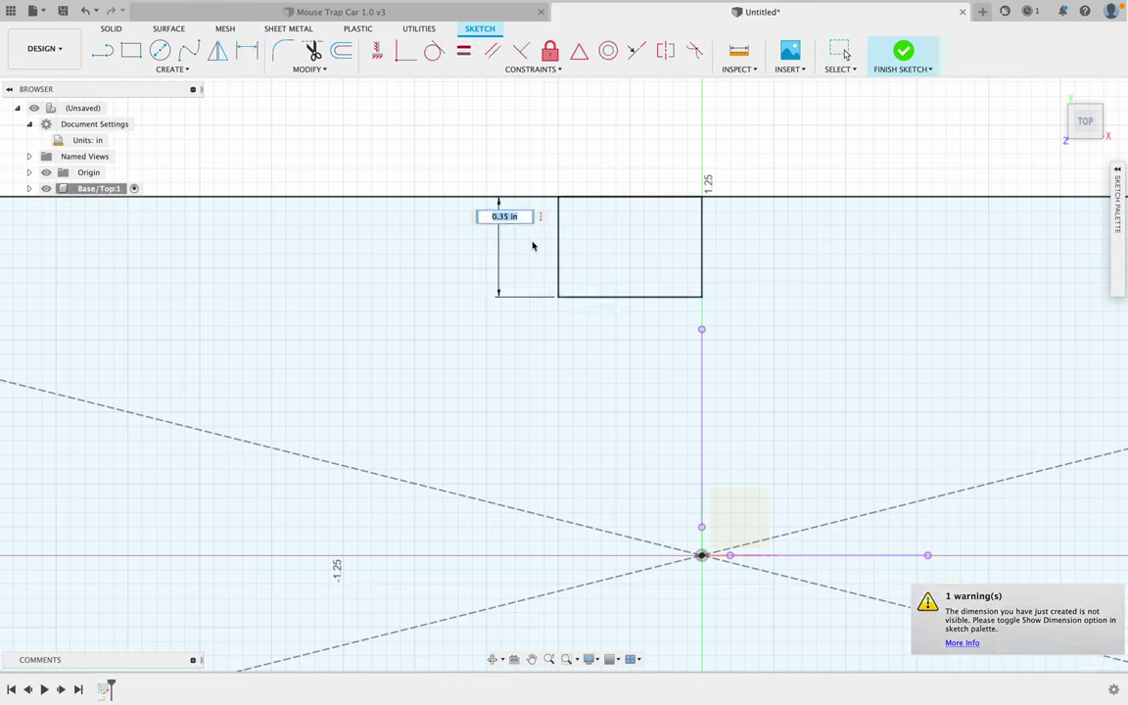
{"action": "type", "text": "th"}
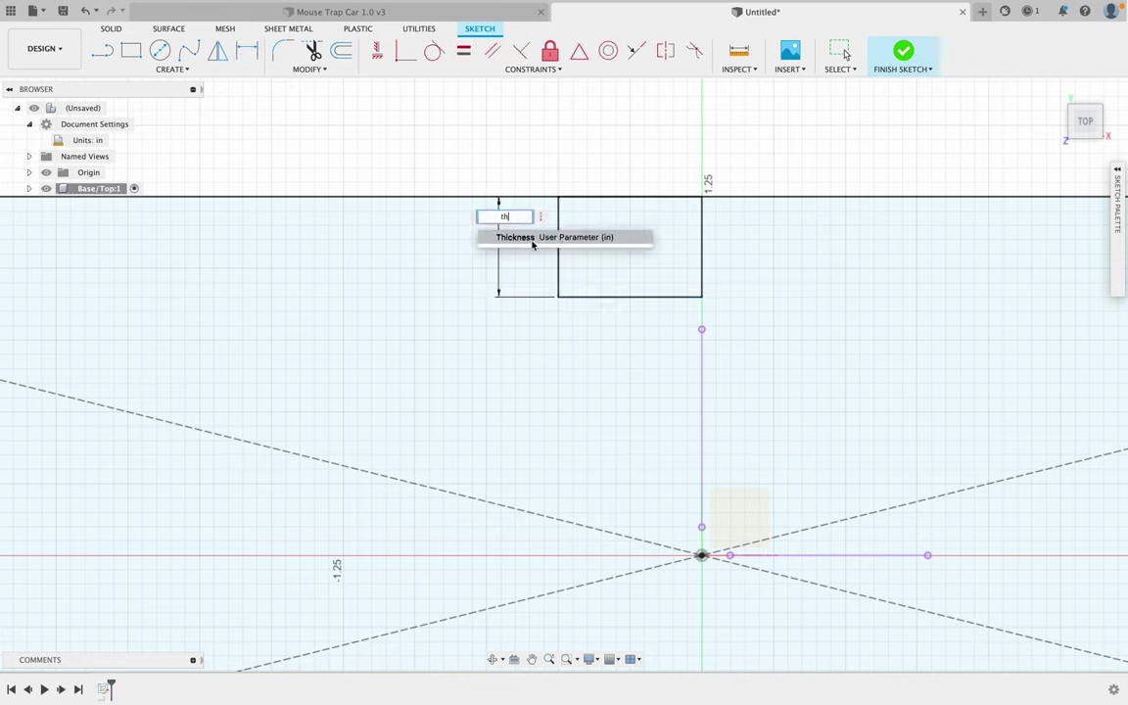
{"action": "type", "text": "ickness"}
{"action": "key", "text": "Return"}
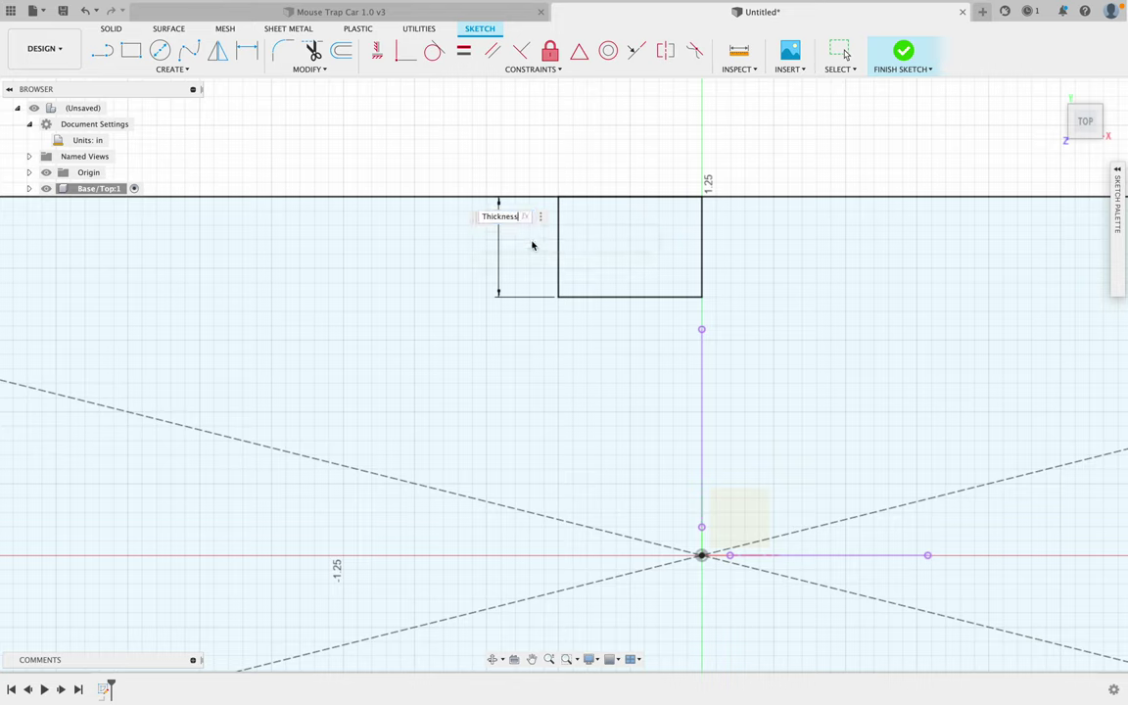
{"action": "key", "text": "Return"}
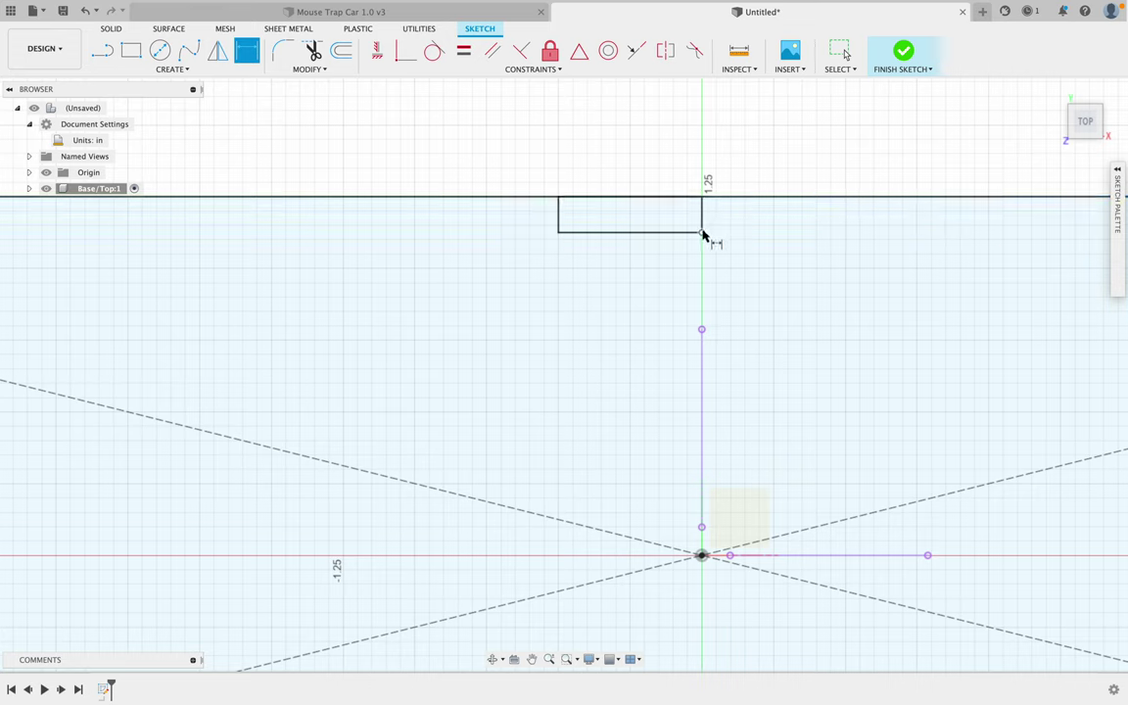
Step: Draw a second rectangle about 0.52 in long and equally deep on the other side of the base's centerline, adjoining the first
{"action": "left_click", "coordinate": [130, 50]}
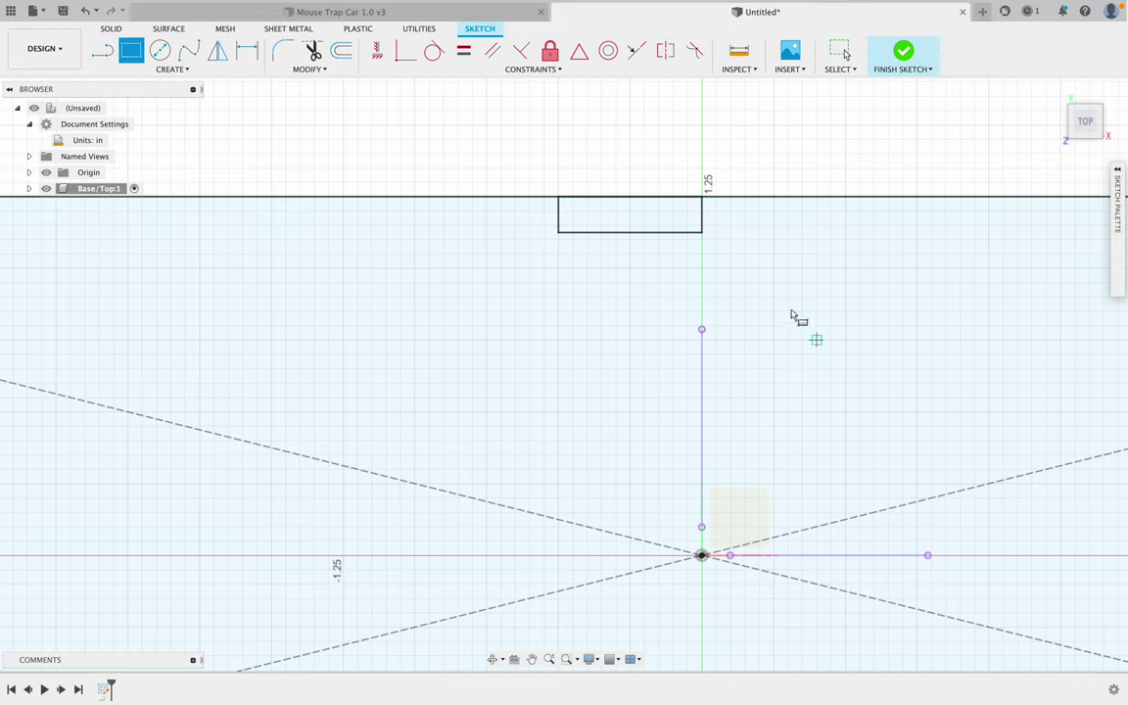
{"action": "left_click", "coordinate": [701, 233]}
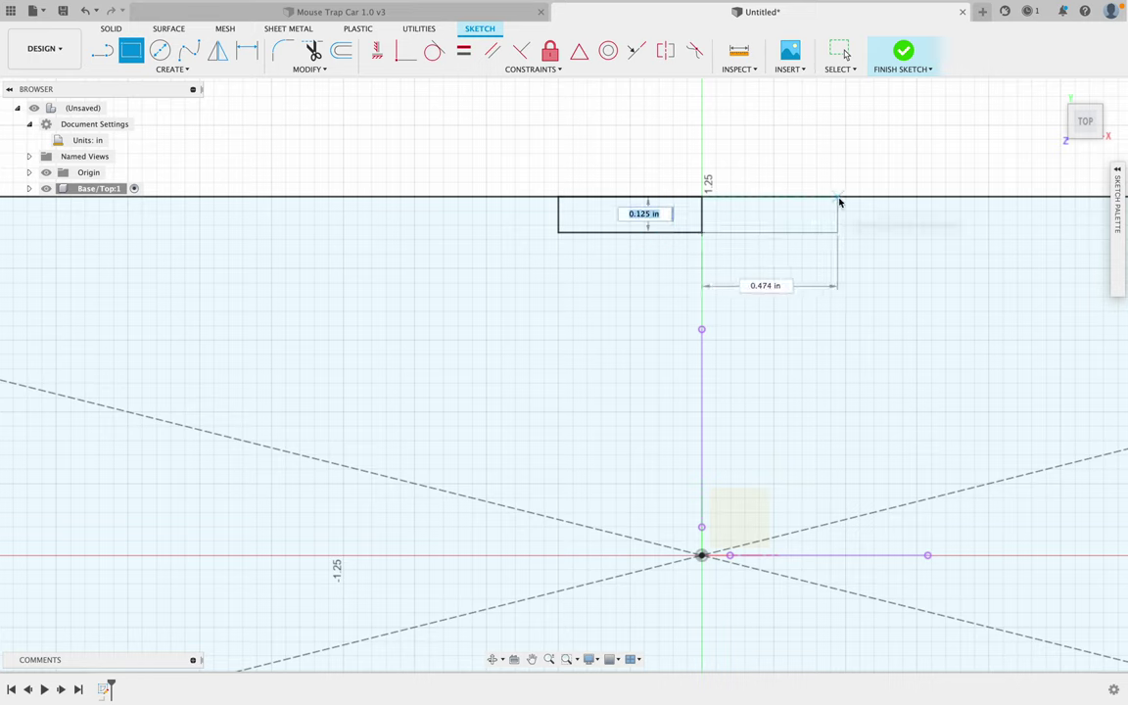
{"action": "left_click", "coordinate": [850, 198]}
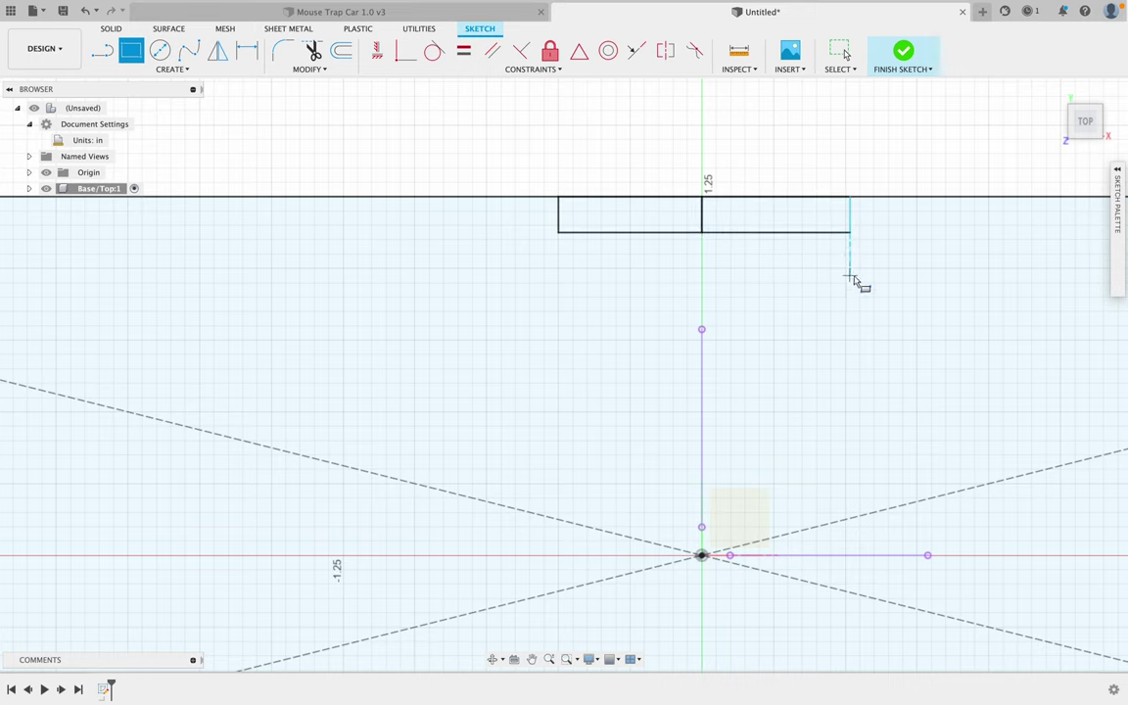
{"action": "key", "text": "Escape"}
Step: Dimension the second middle rectangle's long side as 0.5 in between its lower corners
{"action": "key", "text": "d"}
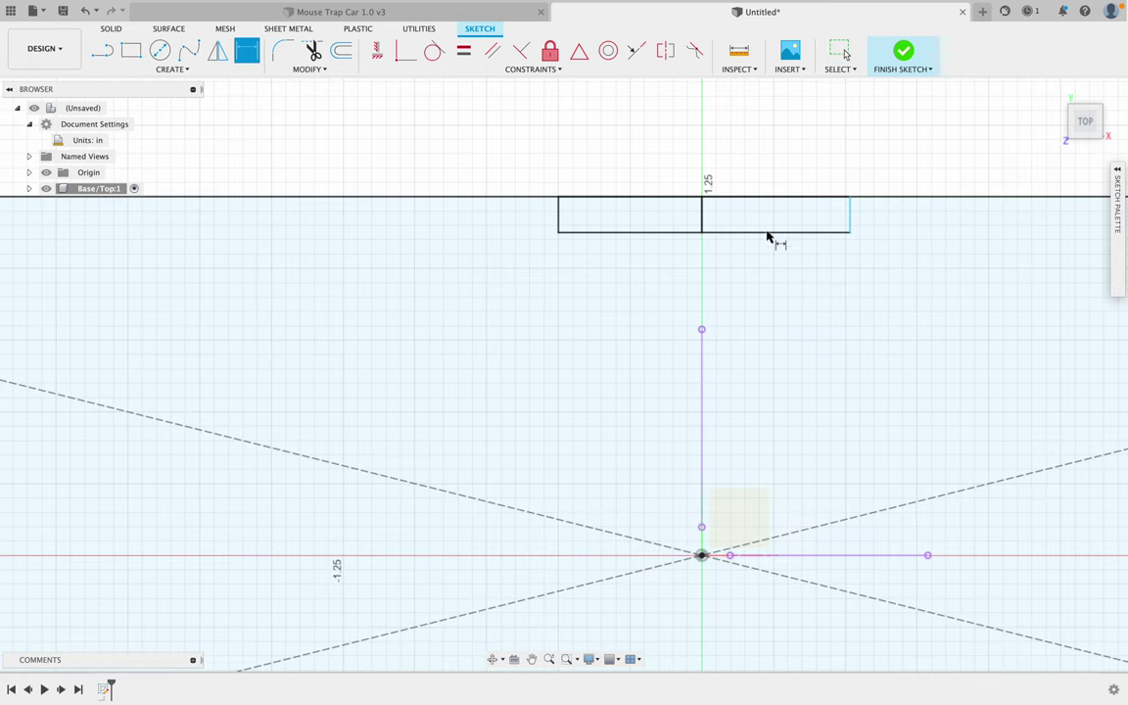
{"action": "left_click", "coordinate": [703, 234]}
{"action": "left_click", "coordinate": [849, 233]}
{"action": "left_click", "coordinate": [850, 283]}
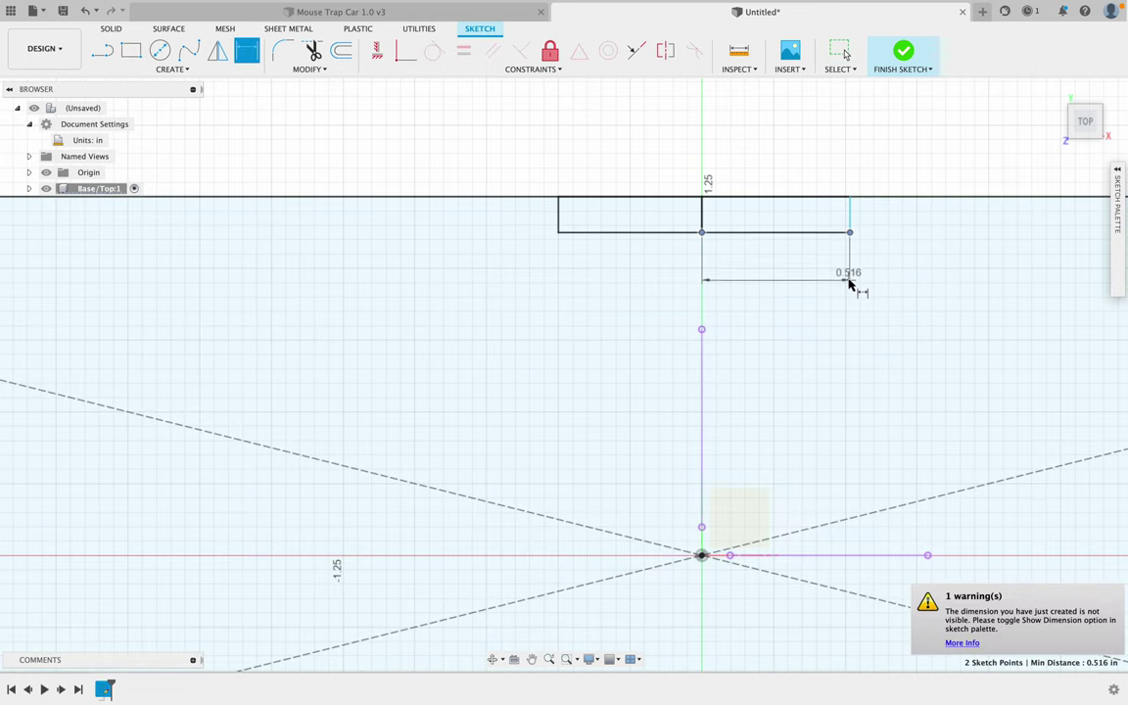
{"action": "type", "text": ".5"}
{"action": "key", "text": "Return"}
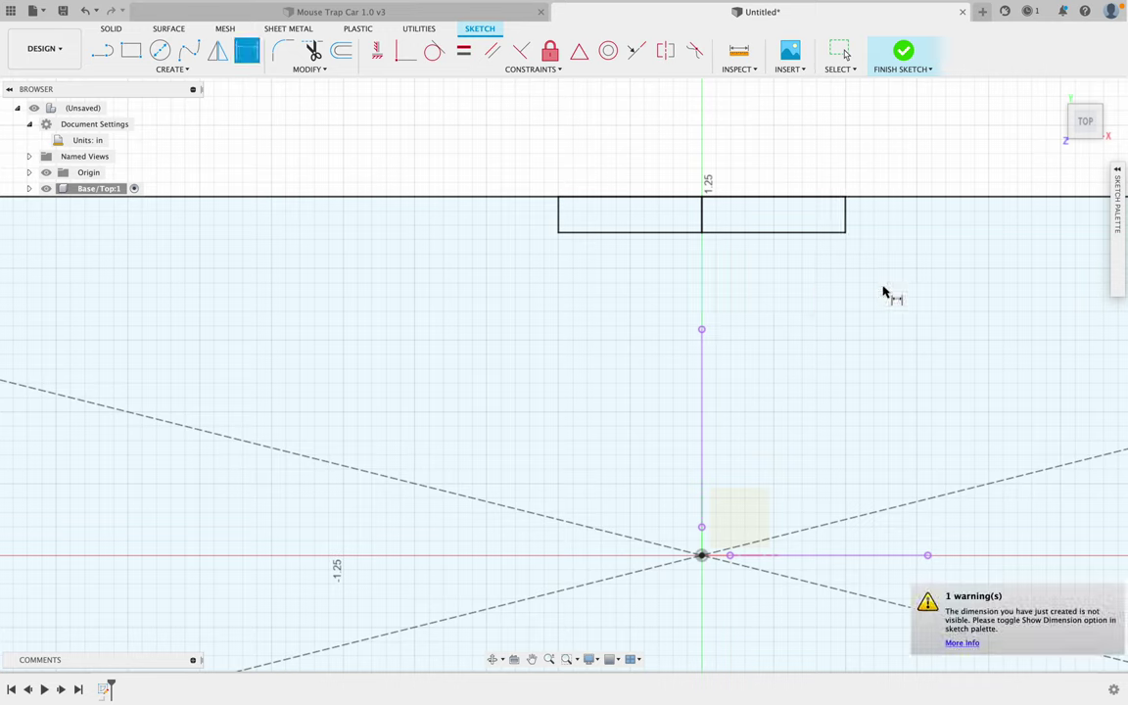
Step: Try to dimension the second middle rectangle's short side, declining a driven dimension
{"action": "left_click", "coordinate": [845, 232]}
{"action": "left_click", "coordinate": [845, 196]}
{"action": "left_click", "coordinate": [876, 207]}
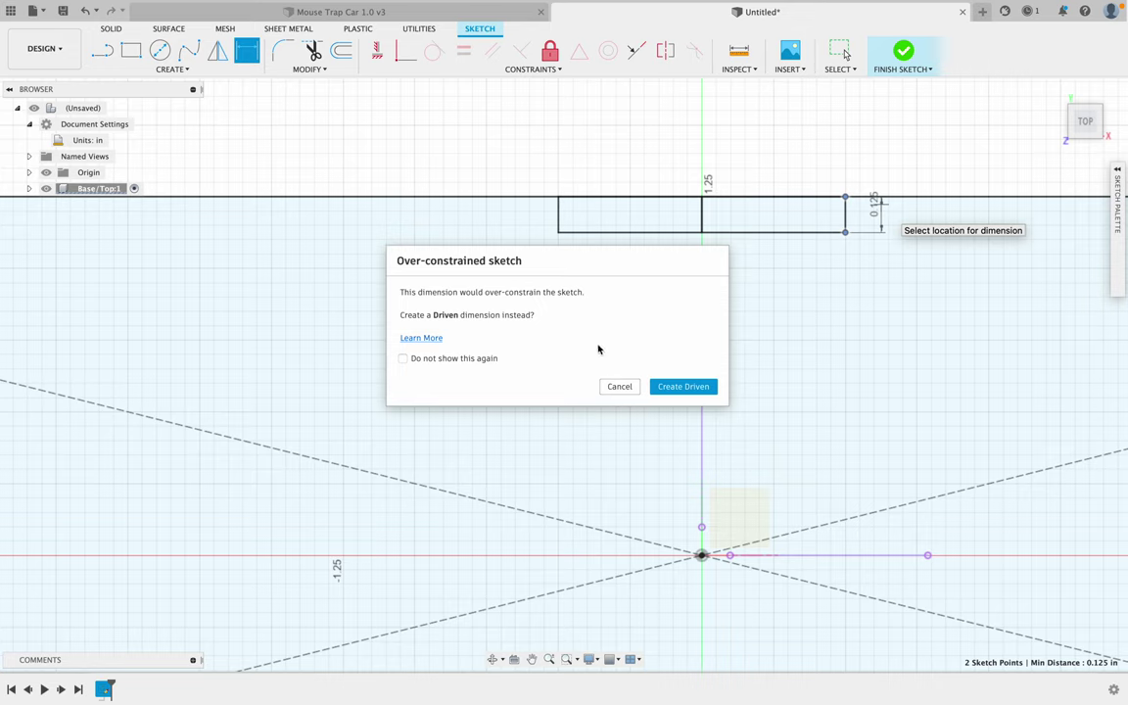
{"action": "left_click", "coordinate": [618, 387]}
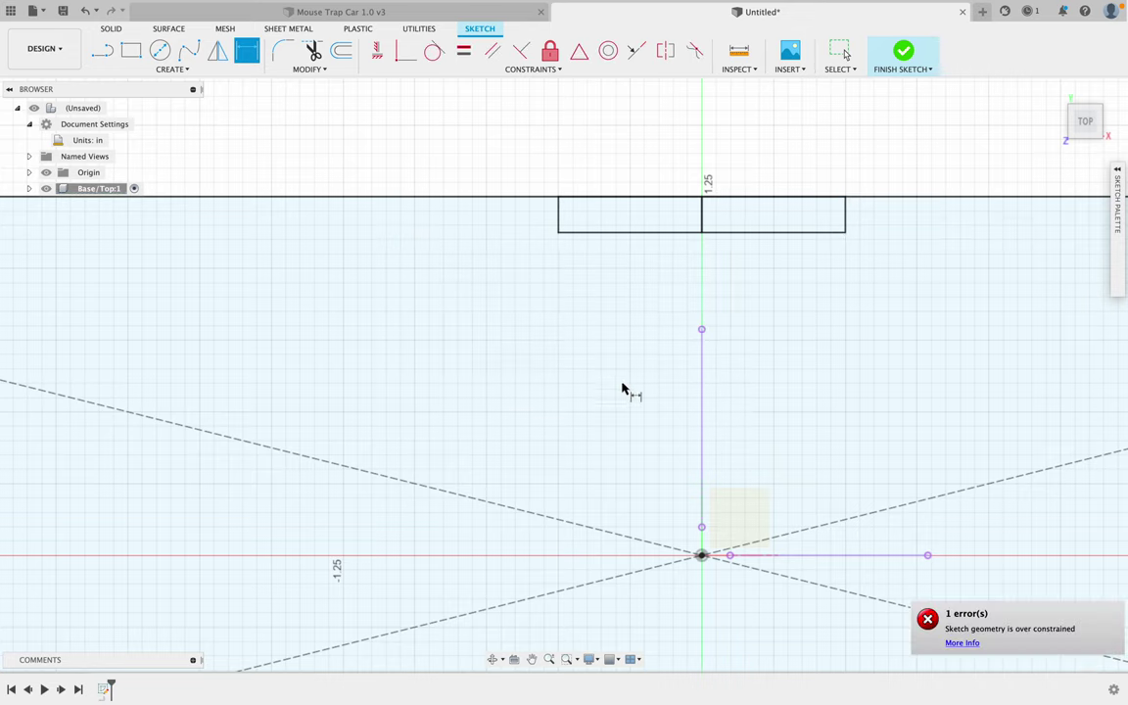
{"action": "key", "text": "Escape"}
Step: Delete the dividing line between the two middle rectangles and both of their 0.50 in dimensions
{"action": "left_click", "coordinate": [703, 217]}
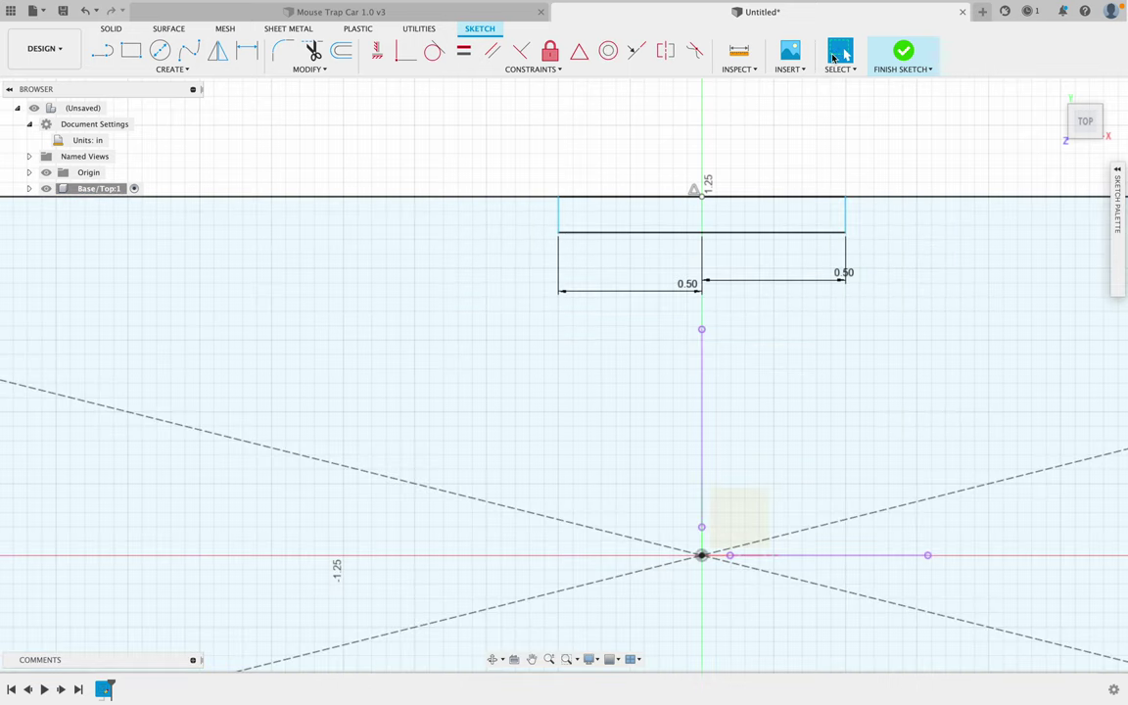
{"action": "left_click", "coordinate": [800, 140]}
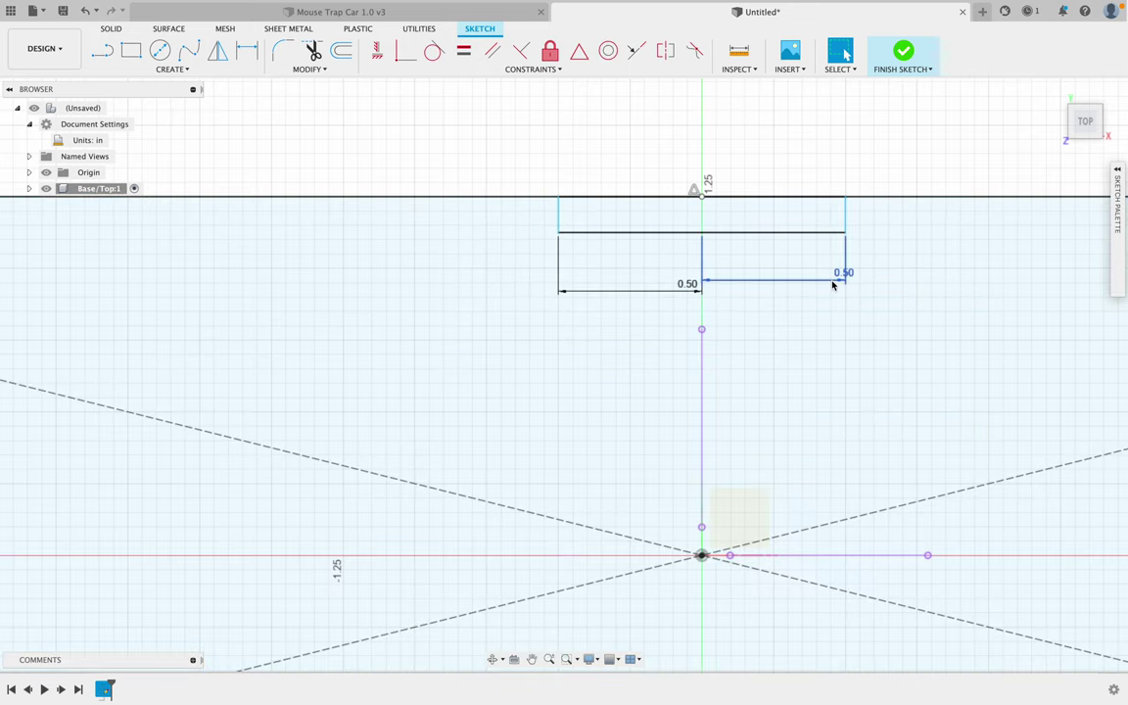
{"action": "left_click", "coordinate": [833, 284]}
{"action": "key", "text": "Delete"}
{"action": "left_click", "coordinate": [694, 292]}
{"action": "key", "text": "Delete"}
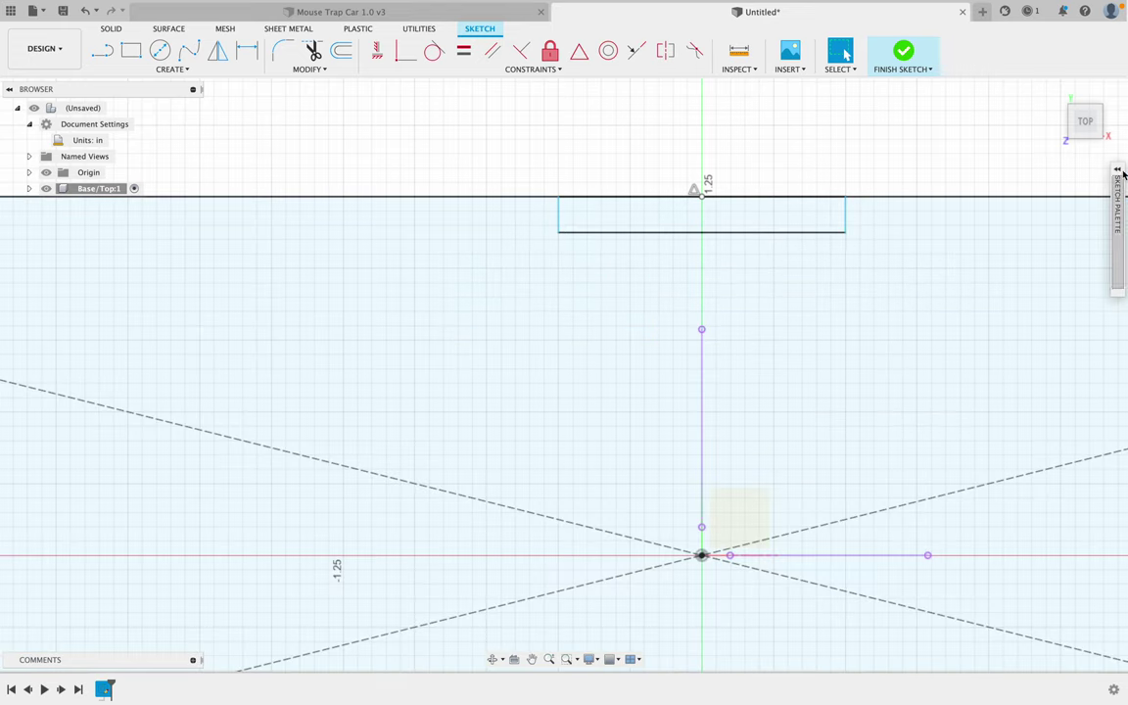
Step: Turn on the display of dimensions in the sketch
{"action": "left_click", "coordinate": [1118, 177]}
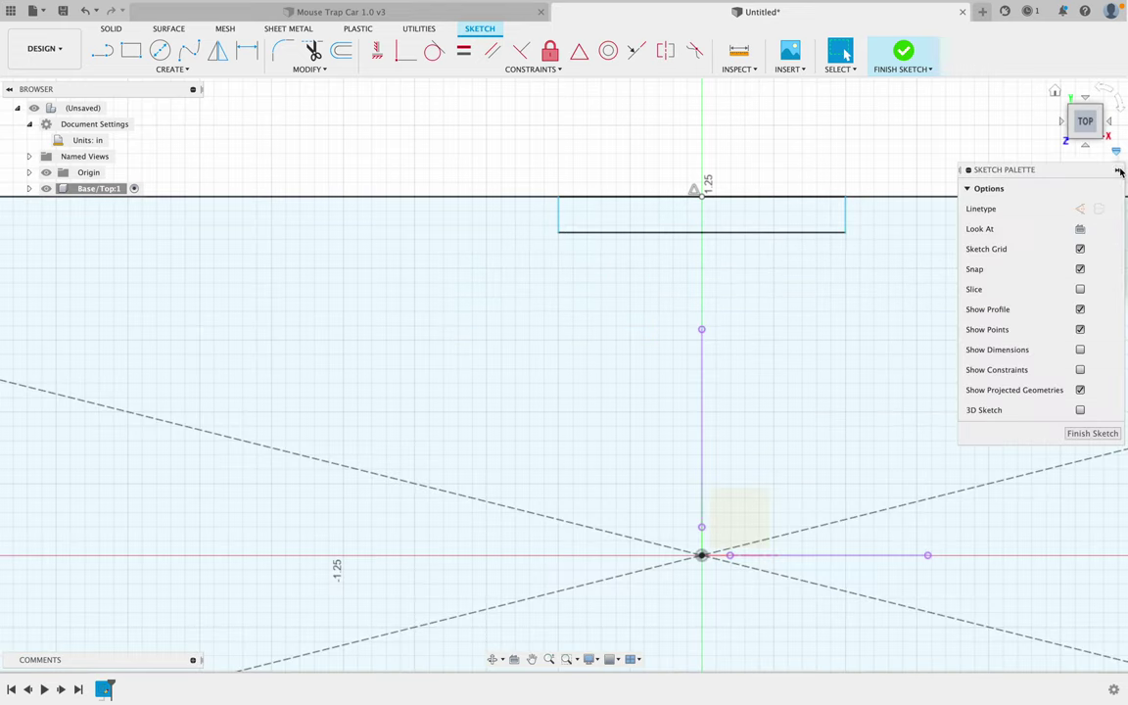
{"action": "left_click", "coordinate": [1081, 351]}
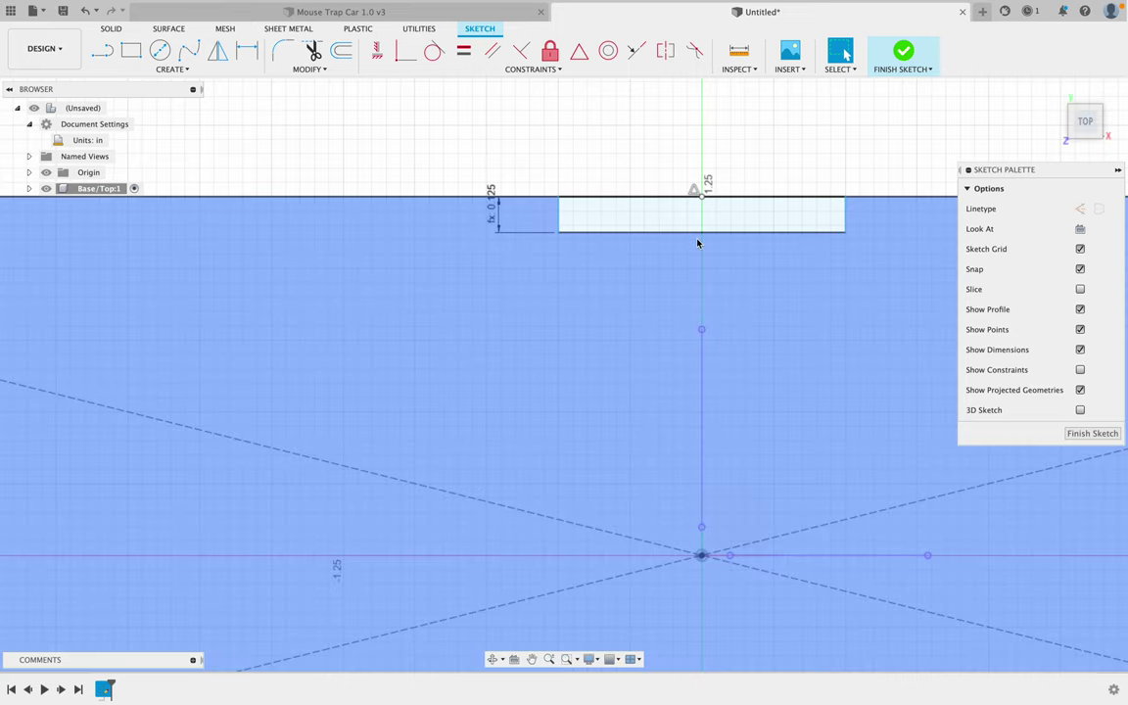
Step: Dimension the middle slot's long side as 1.00 in between its lower corners and collapse the sketch palette
{"action": "key", "text": "d"}
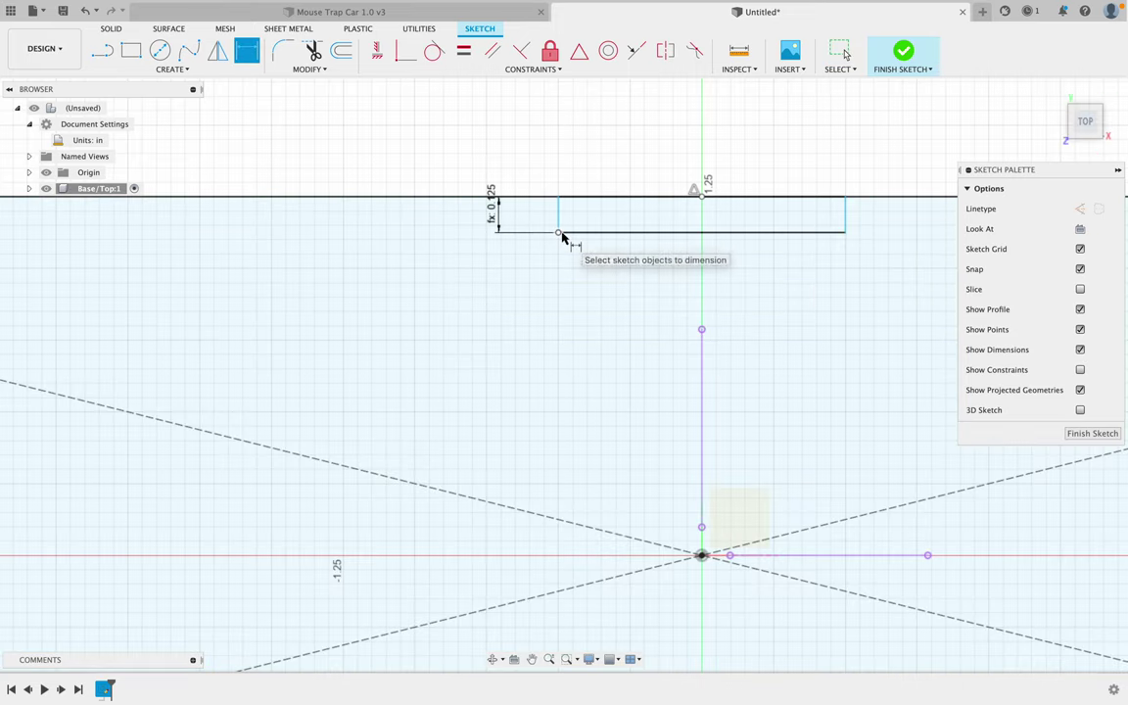
{"action": "left_click", "coordinate": [821, 236]}
{"action": "left_click", "coordinate": [852, 286]}
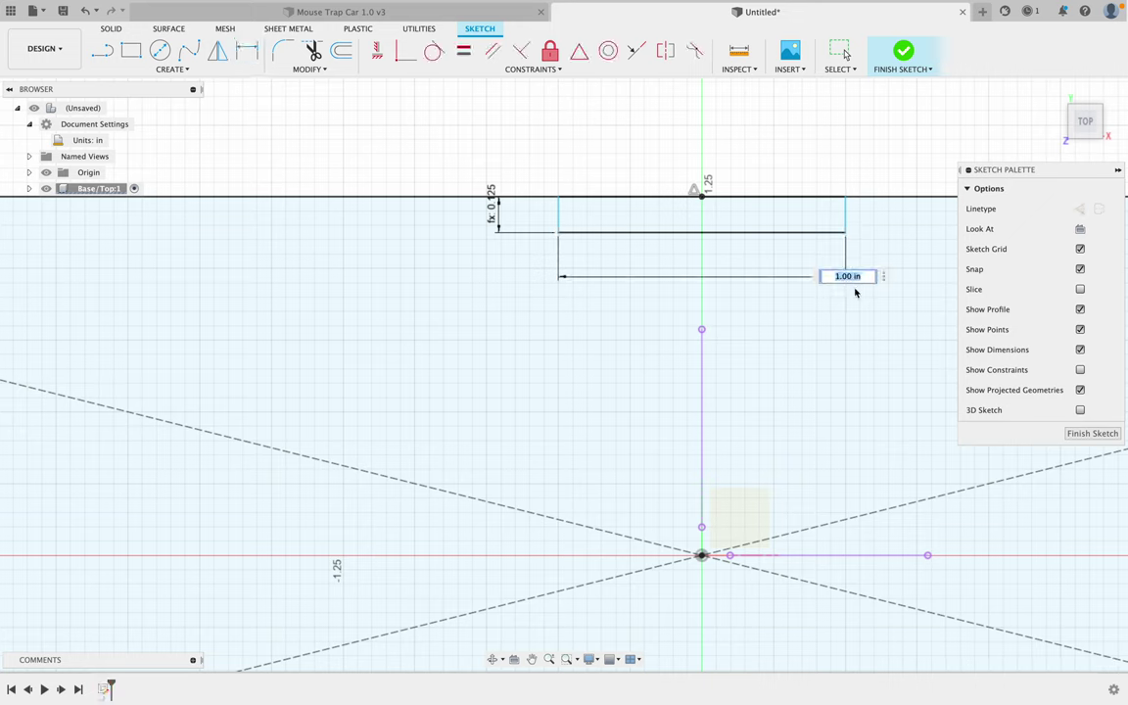
{"action": "key", "text": "Return"}
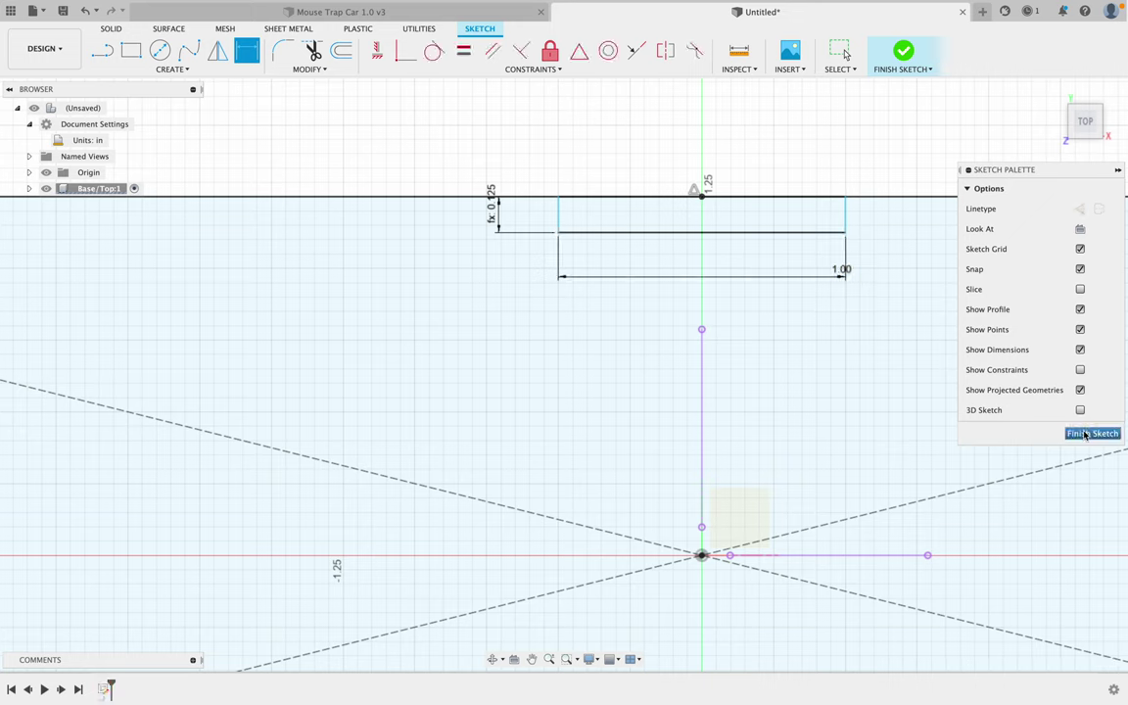
{"action": "left_click", "coordinate": [1120, 169]}
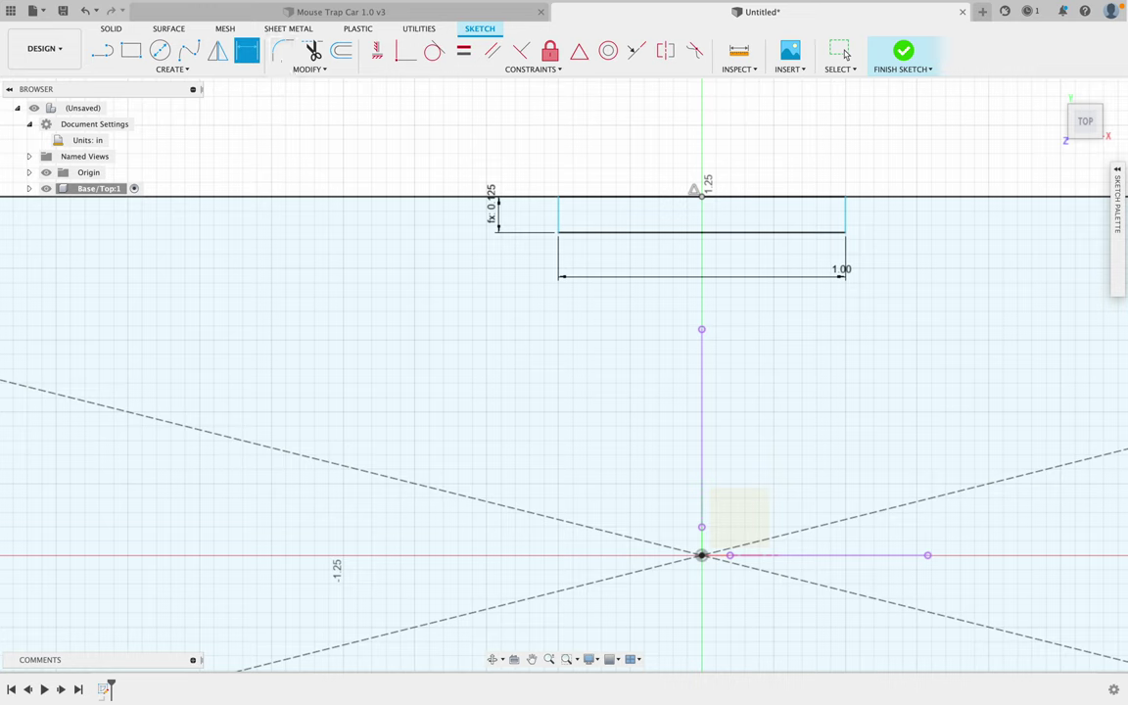
Step: Mirror the middle slot to the opposite long edge across the vertical origin plane that runs along the plate's length
{"action": "left_click", "coordinate": [186, 69]}
{"action": "left_click", "coordinate": [186, 242]}
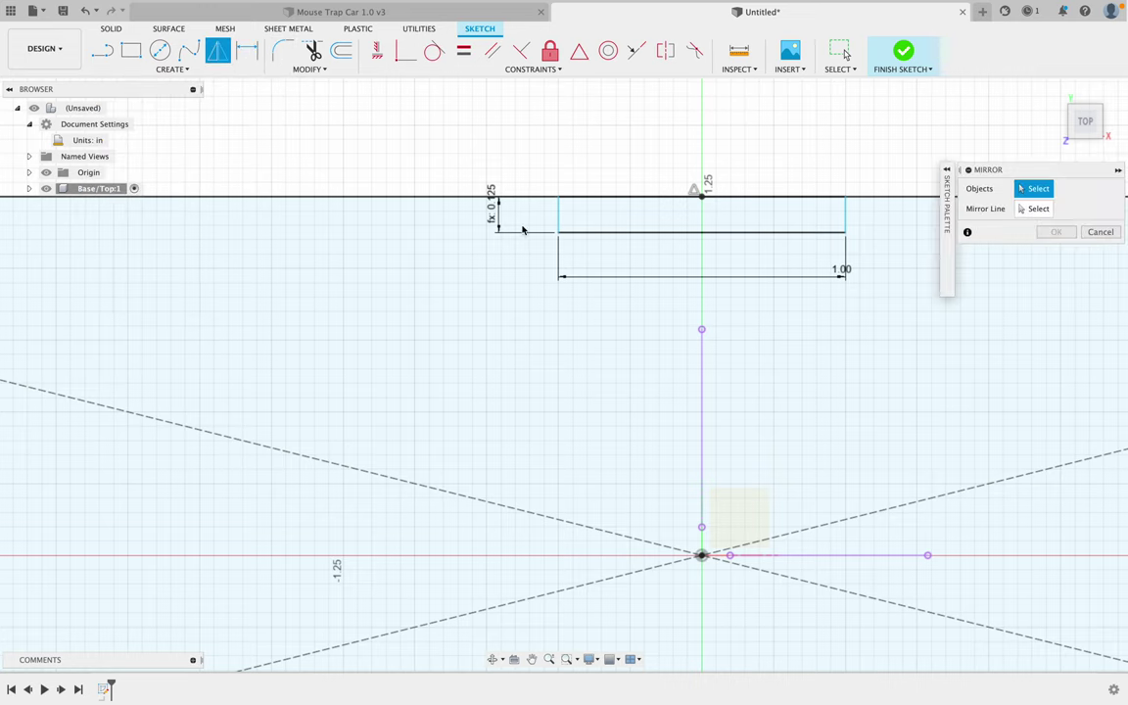
{"action": "mouse_move", "coordinate": [526, 177]}
{"action": "left_mouse_down"}
{"action": "mouse_move", "coordinate": [665, 285]}
{"action": "mouse_move", "coordinate": [865, 285]}
{"action": "left_mouse_up"}
{"action": "left_click", "coordinate": [1039, 209]}
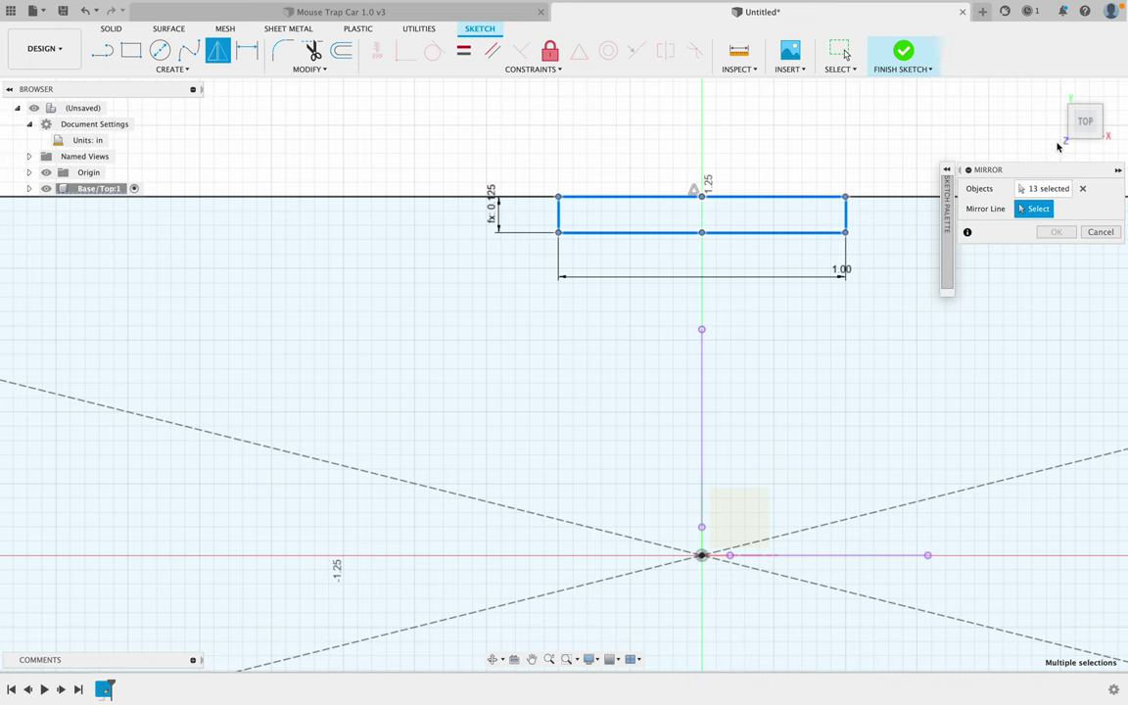
{"action": "left_click", "coordinate": [1056, 93]}
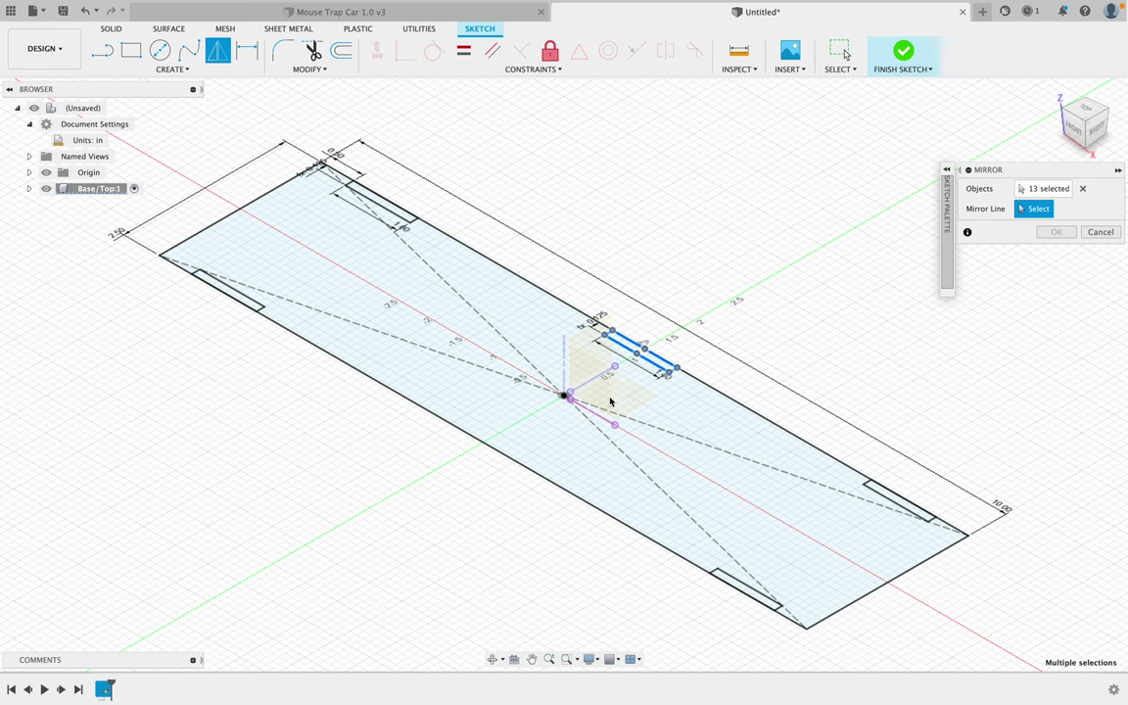
{"action": "scroll", "coordinate": [636, 416], "scroll_direction": "up", "scroll_amount": 2}
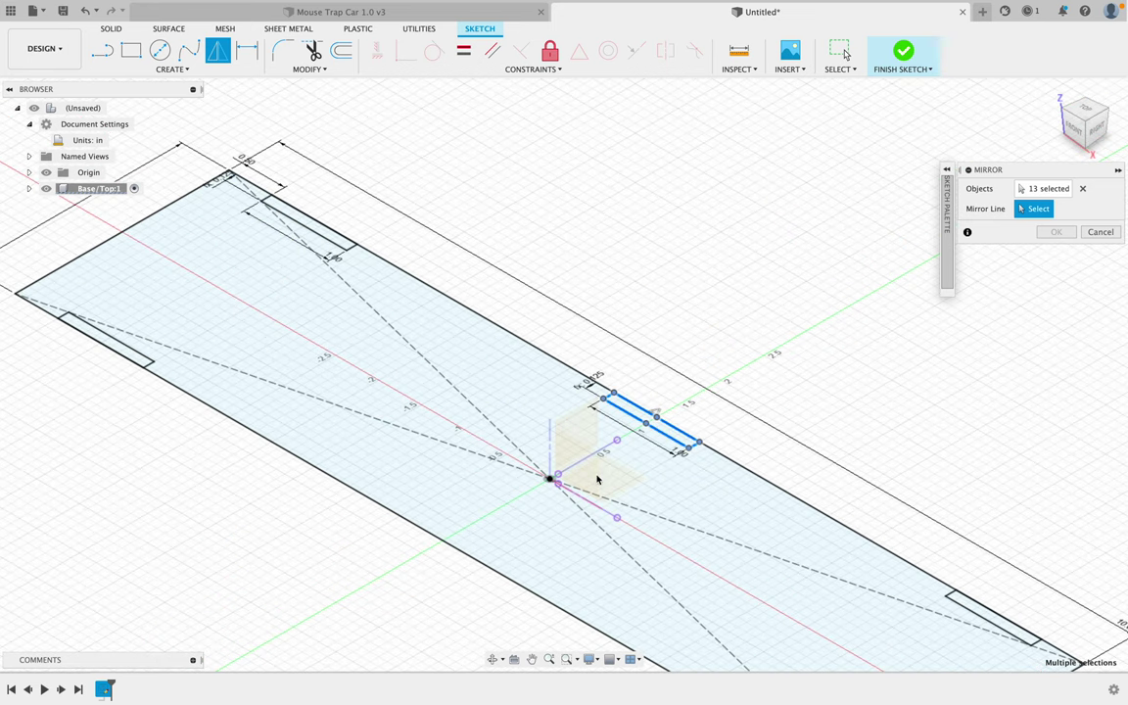
{"action": "left_click", "coordinate": [591, 482]}
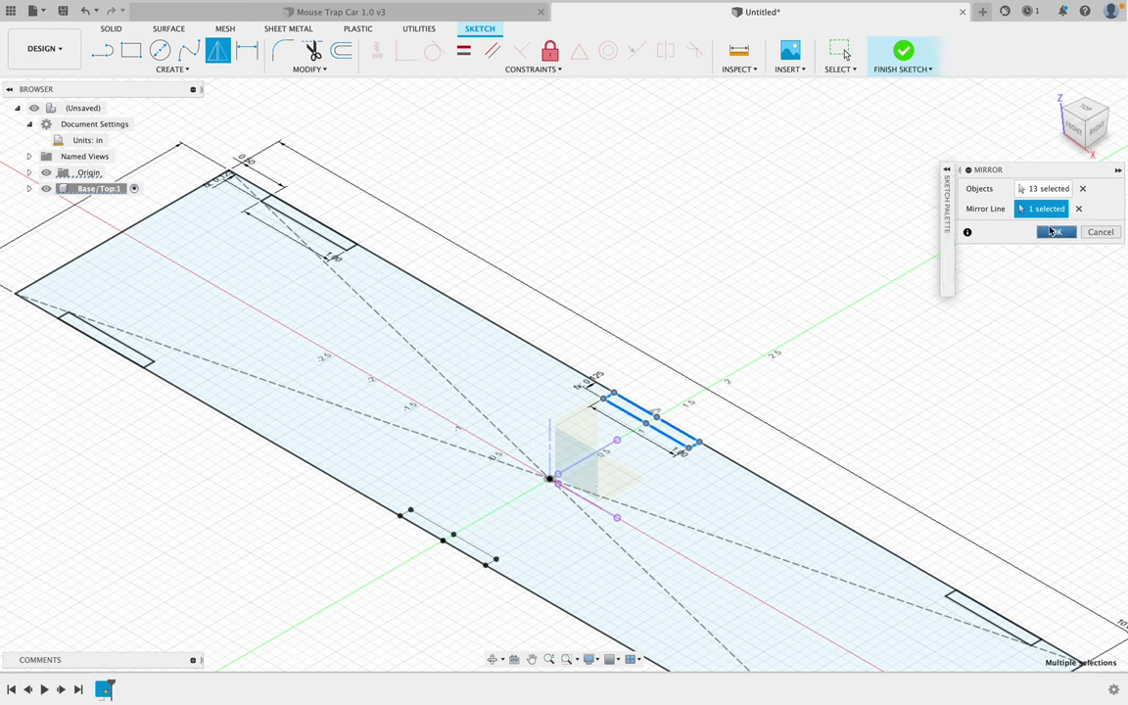
{"action": "left_click", "coordinate": [1051, 232]}
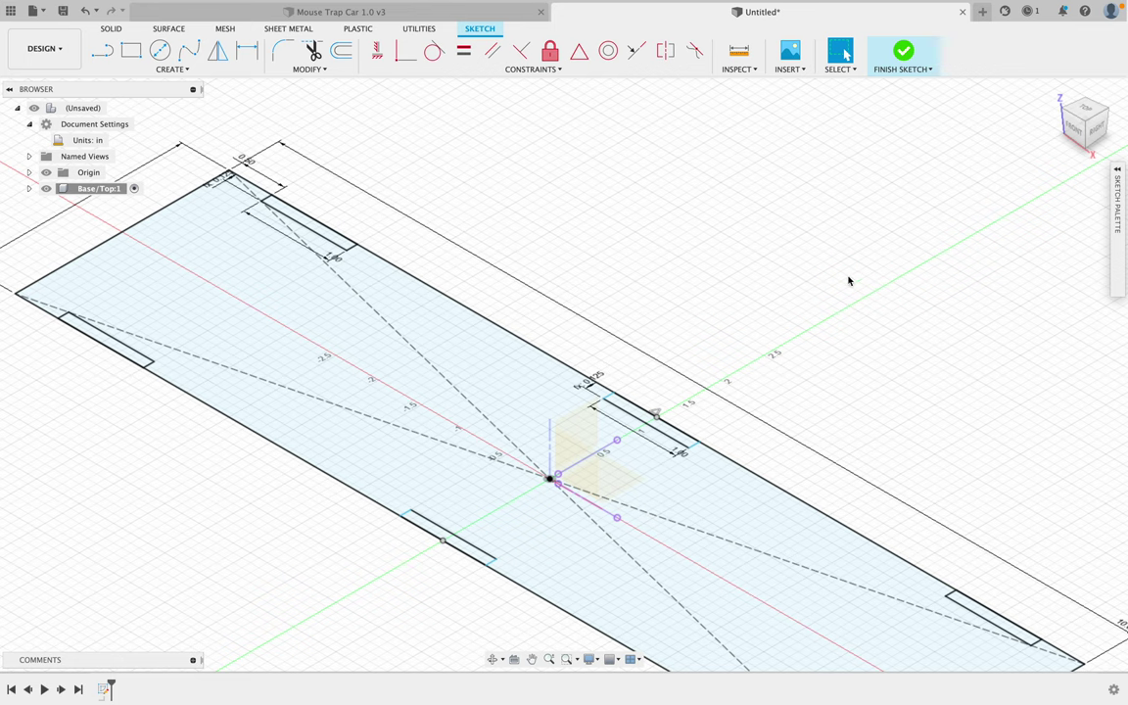
Step: Switch to the Mouse Trap Car 1.0 v3 design to examine the top plate's closed end, and return to the unsaved design
{"action": "left_click", "coordinate": [333, 13]}
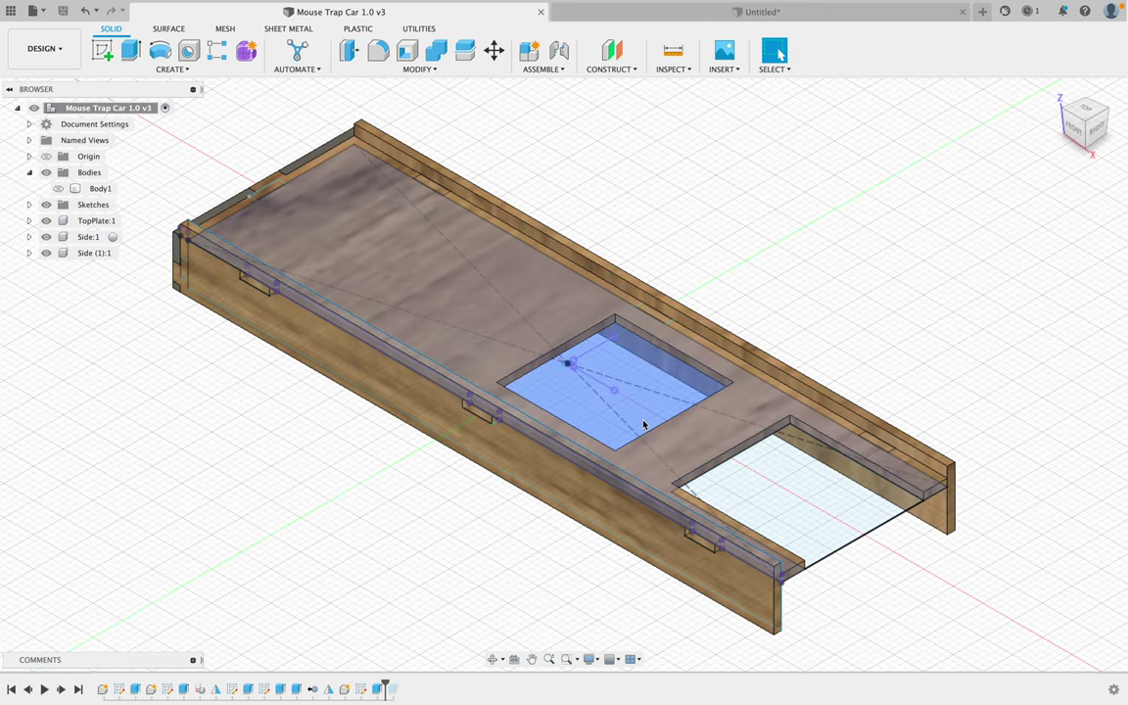
{"action": "middle_click_drag", "start_coordinate": [801, 582], "coordinate": [749, 577]}
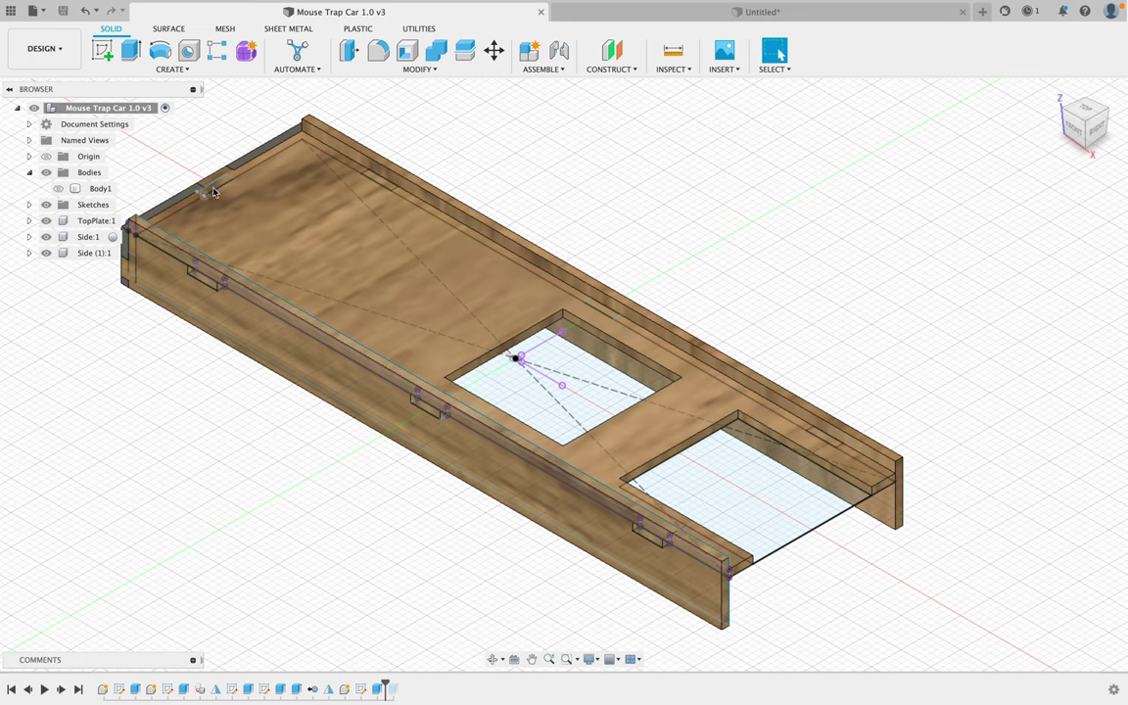
{"action": "left_click", "coordinate": [673, 16]}
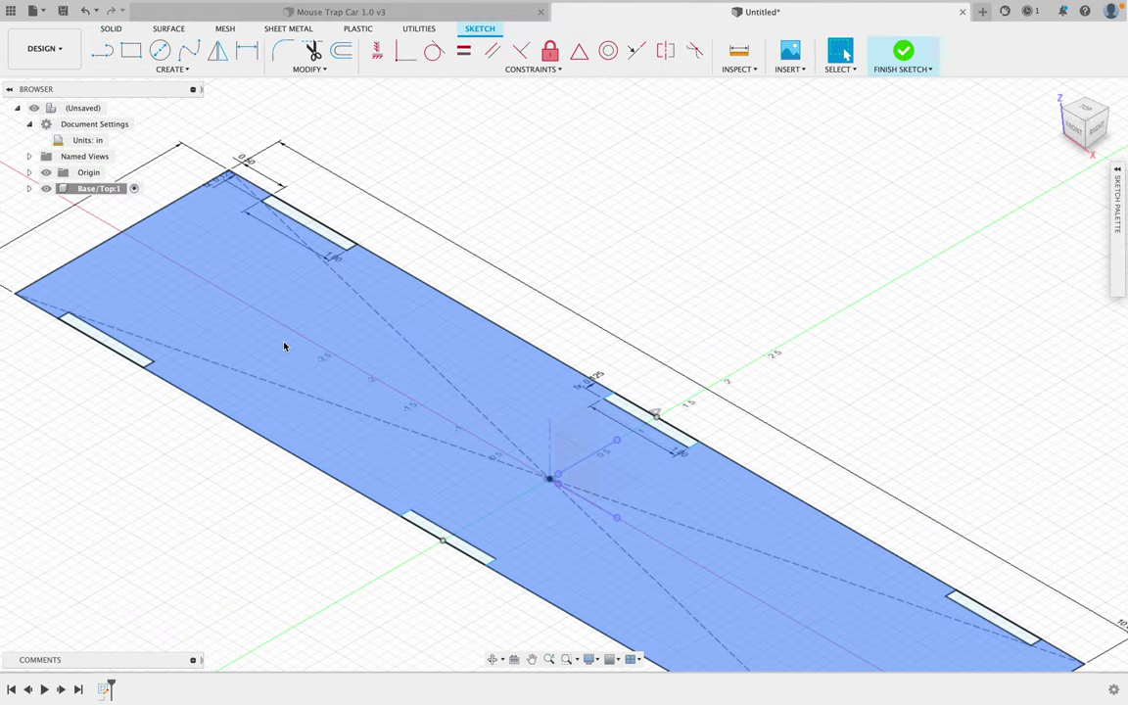
Step: Sketch a 0.5 in wide, about 0.1 in deep rectangle inside the plate's 2.50 in end edge, extending from its midpoint to one side
{"action": "left_click", "coordinate": [269, 354]}
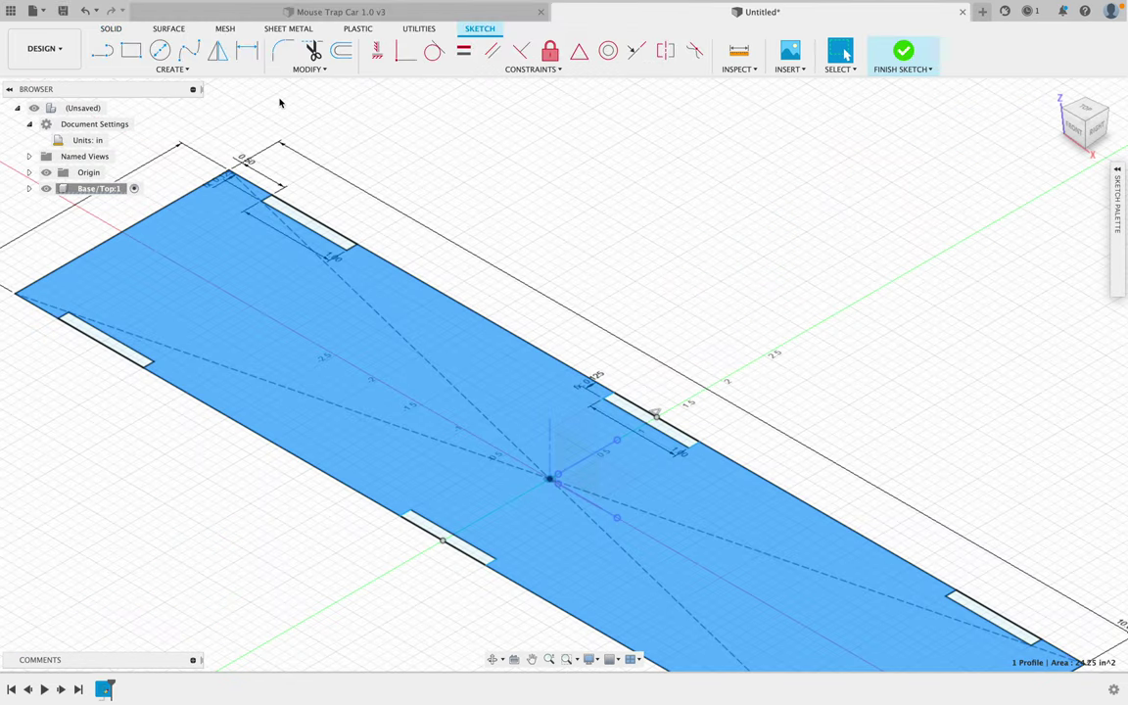
{"action": "left_click", "coordinate": [1082, 109]}
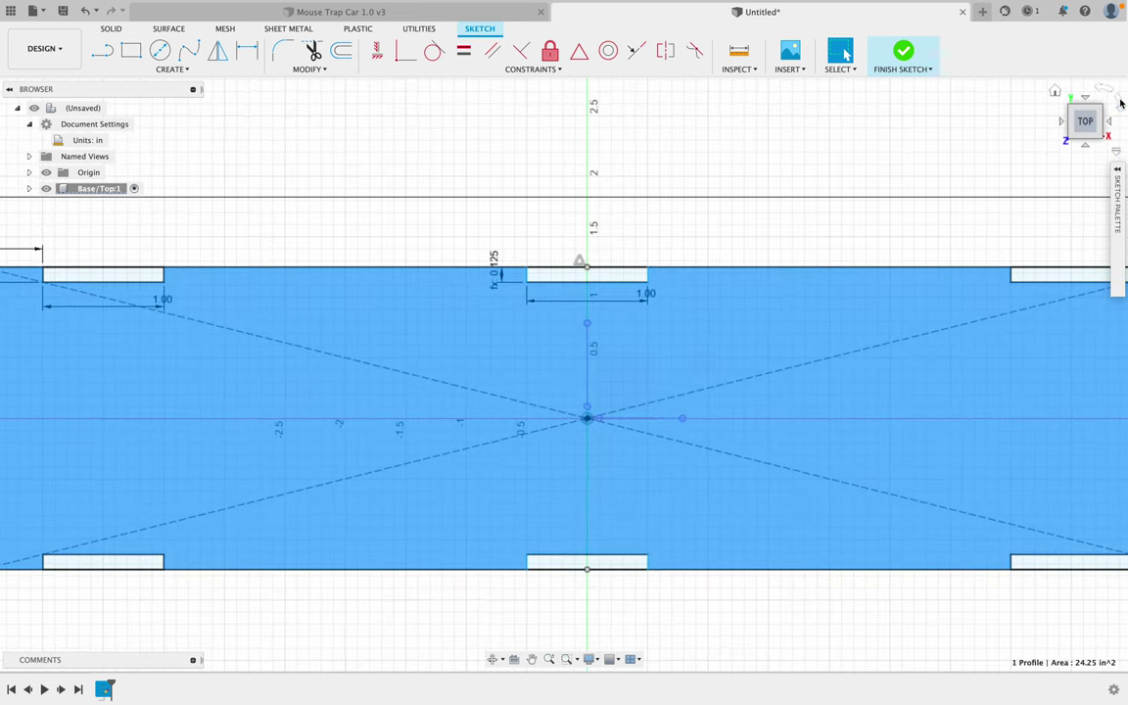
{"action": "left_click", "coordinate": [1122, 103]}
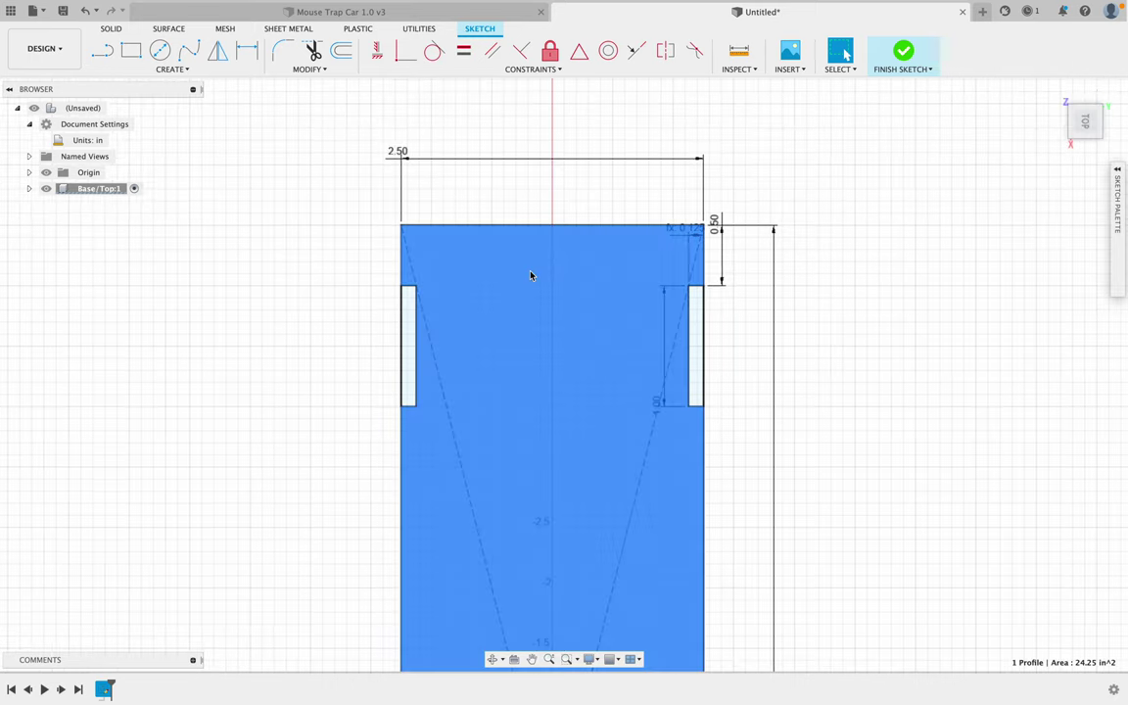
{"action": "left_click", "coordinate": [132, 50]}
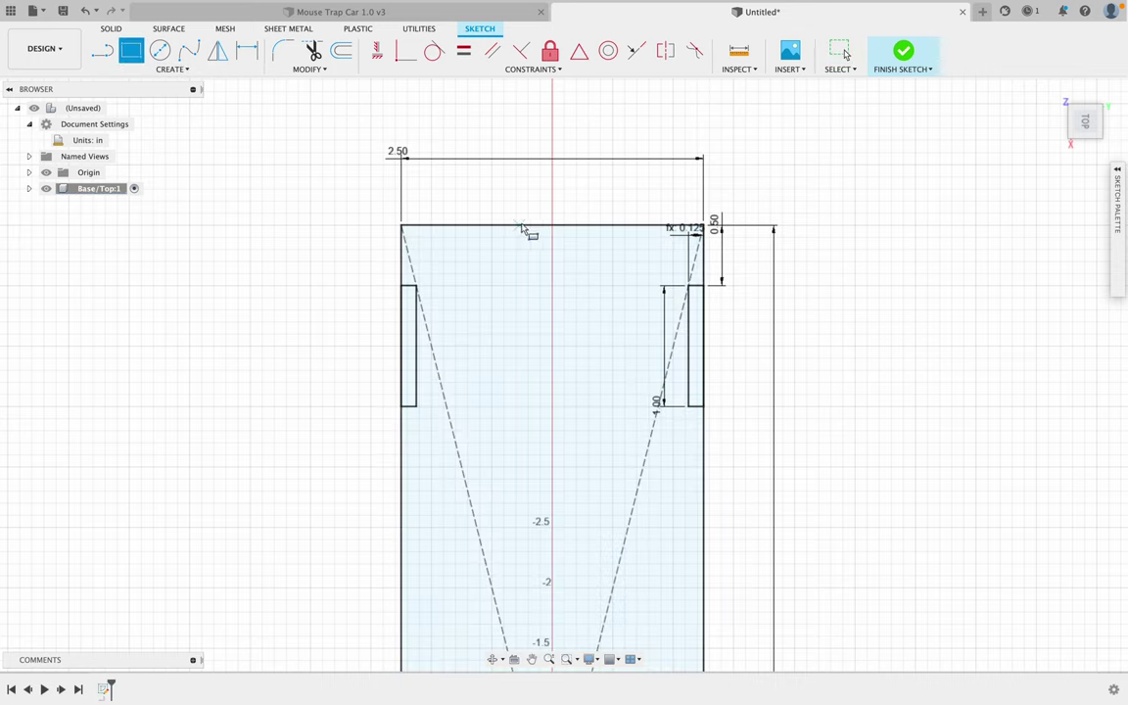
{"action": "left_click", "coordinate": [550, 226]}
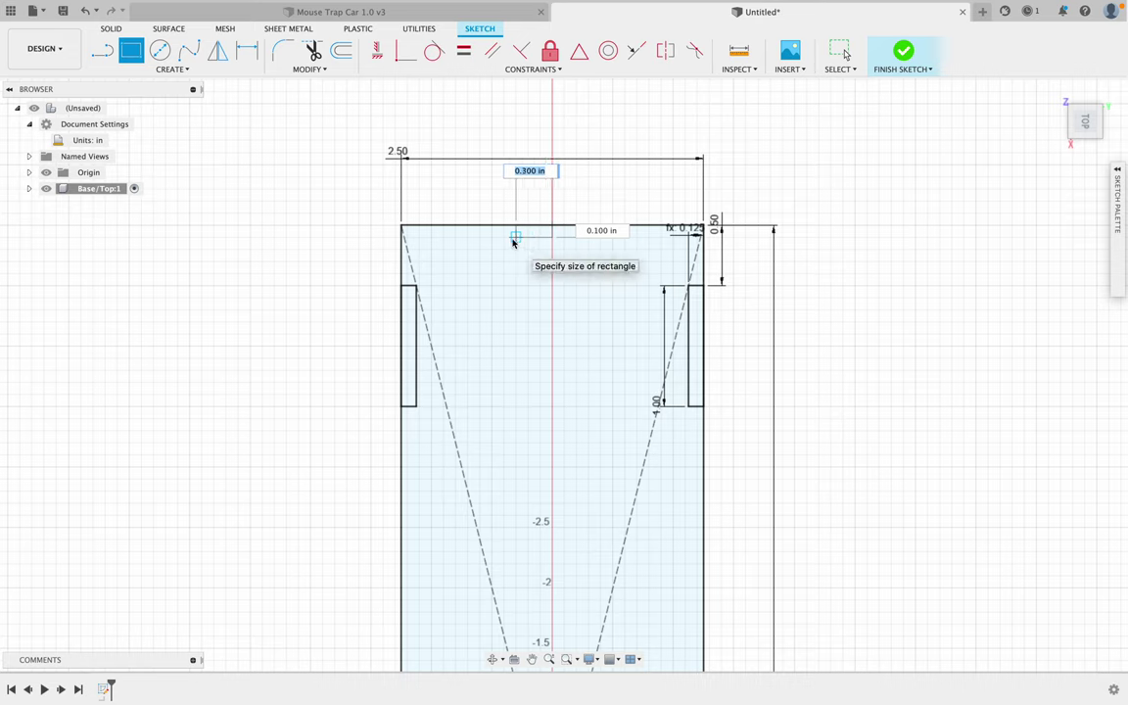
{"action": "type", "text": "0.5"}
{"action": "key", "text": "Return"}
{"action": "key", "text": "Escape"}
{"action": "left_click", "coordinate": [553, 236]}
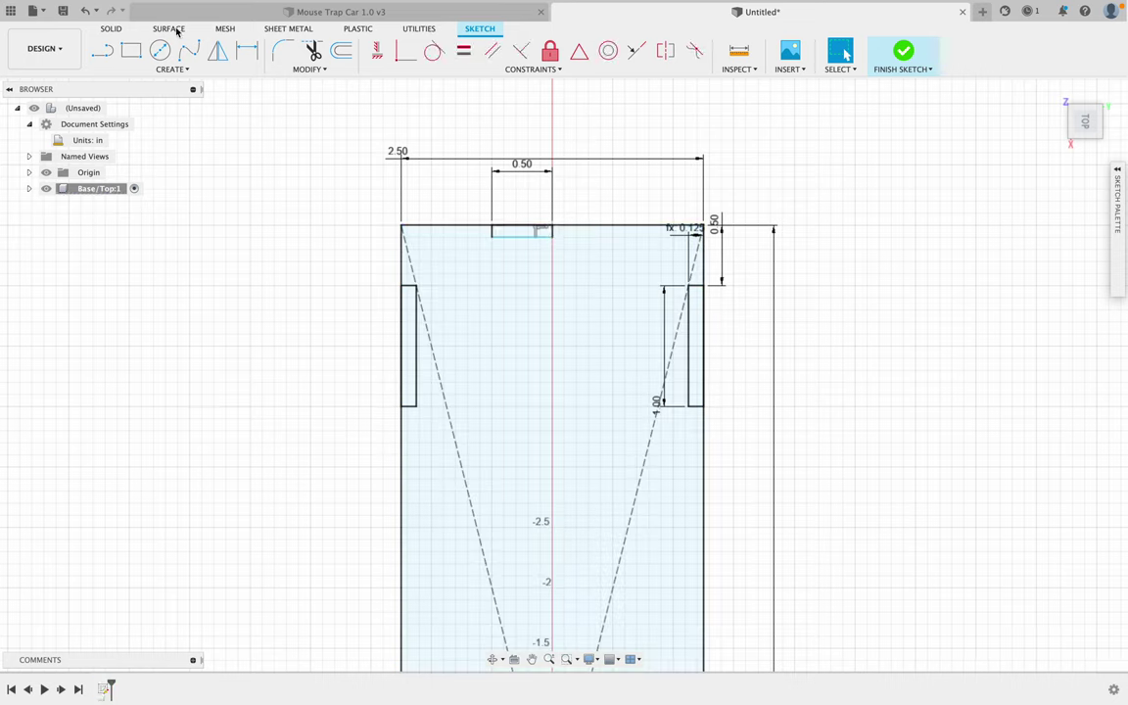
Step: Sketch a matching 0.5 in wide, about 0.1 in deep rectangle on the other side of the end edge's midpoint
{"action": "left_click", "coordinate": [131, 50]}
{"action": "left_click", "coordinate": [552, 226]}
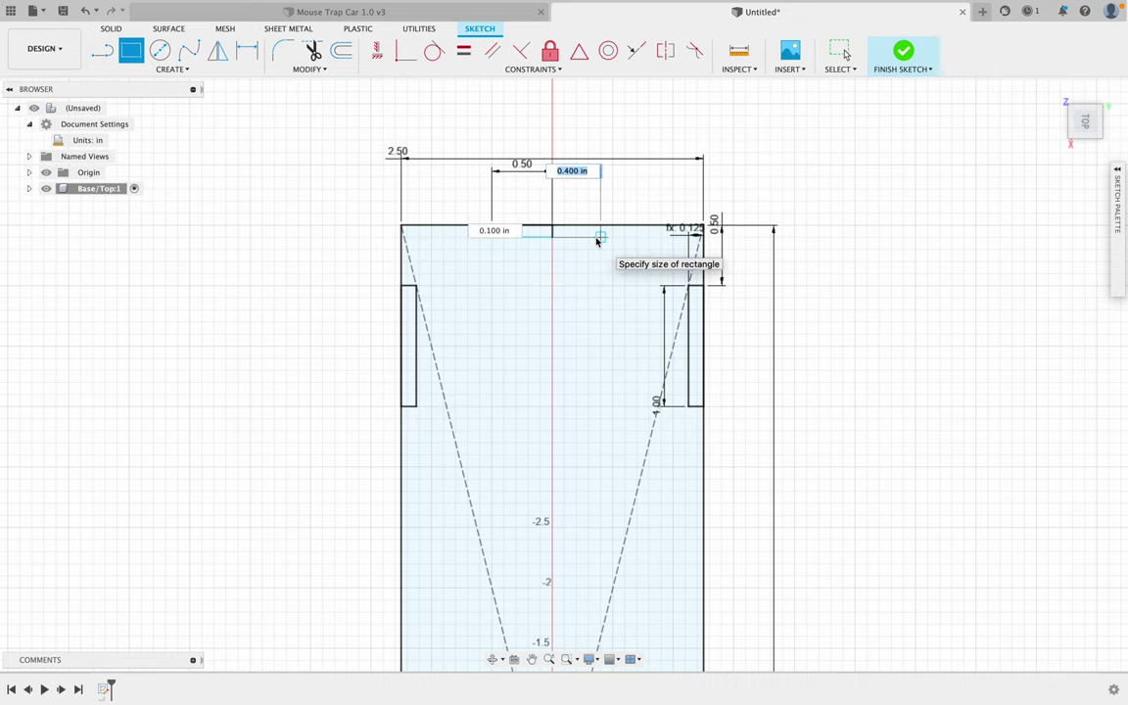
{"action": "type", "text": "0.5"}
{"action": "key", "text": "Return"}
{"action": "key", "text": "Escape"}
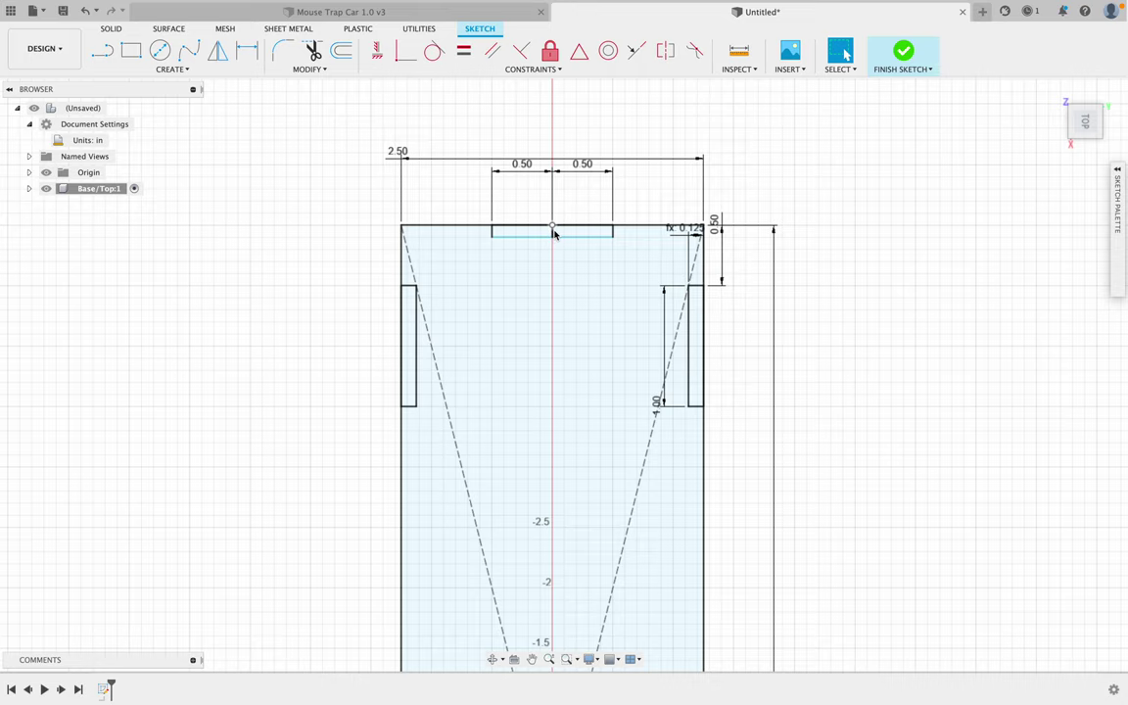
Step: Delete the dividing line between the two end-edge rectangles to merge them into one slot
{"action": "scroll", "coordinate": [554, 233], "scroll_direction": "up", "scroll_amount": 3}
{"action": "scroll", "coordinate": [553, 235], "scroll_direction": "up", "scroll_amount": 3}
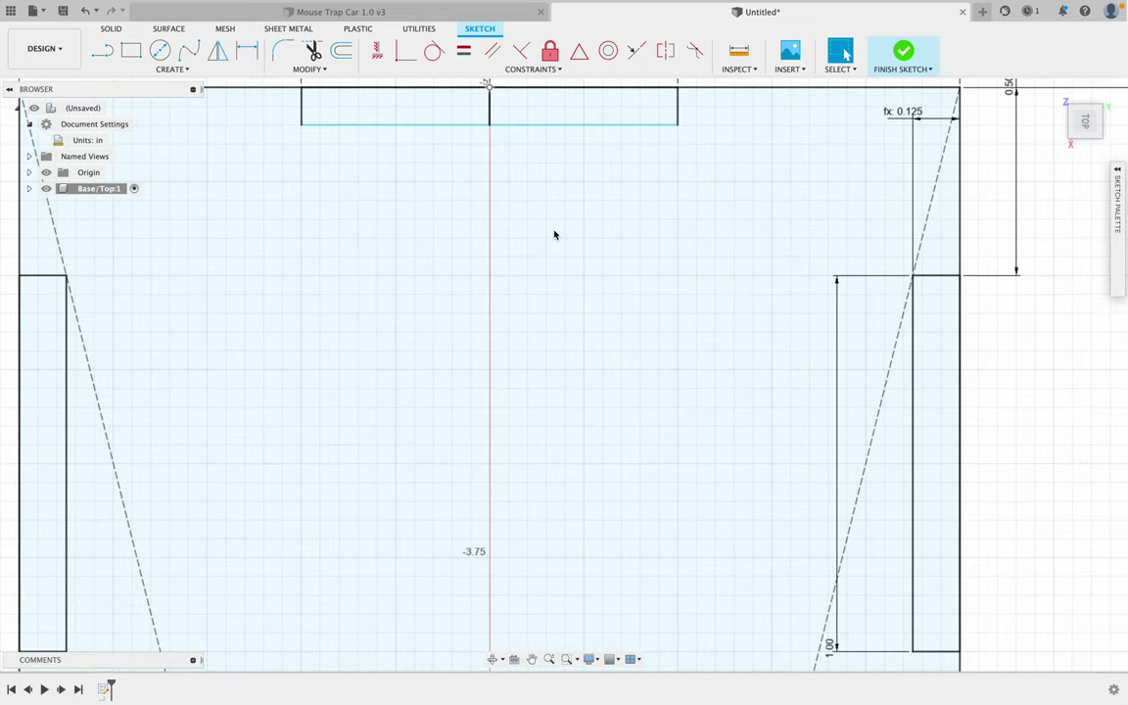
{"action": "left_click", "coordinate": [544, 271]}
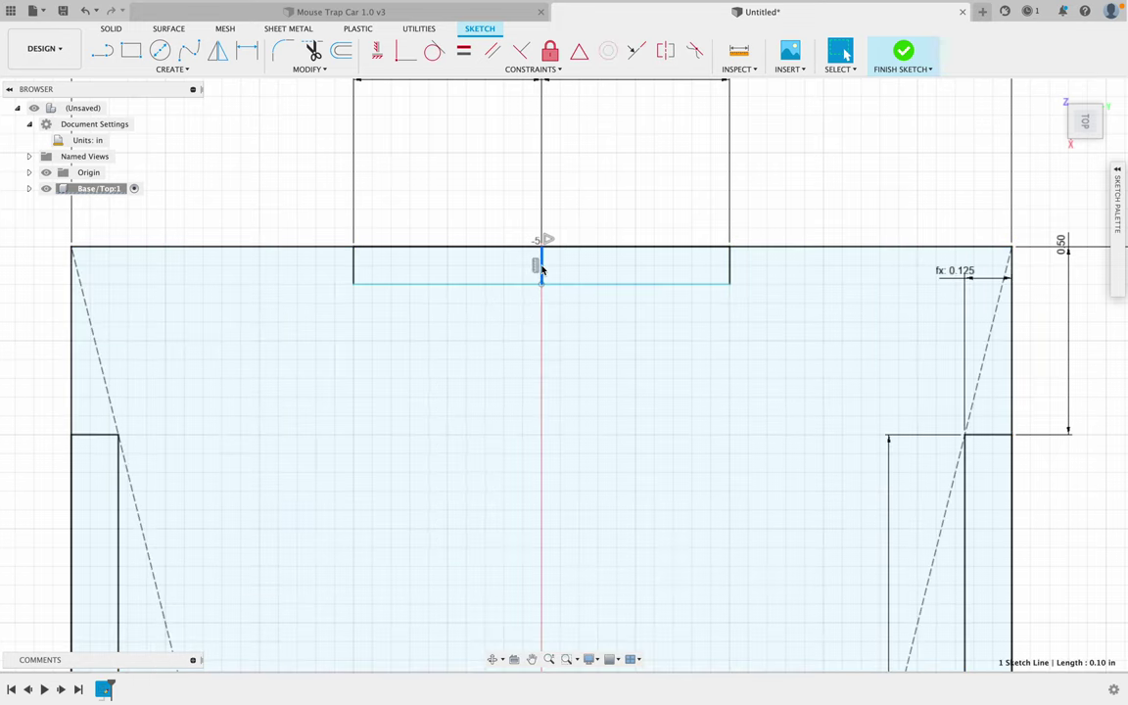
{"action": "key", "text": "Escape"}
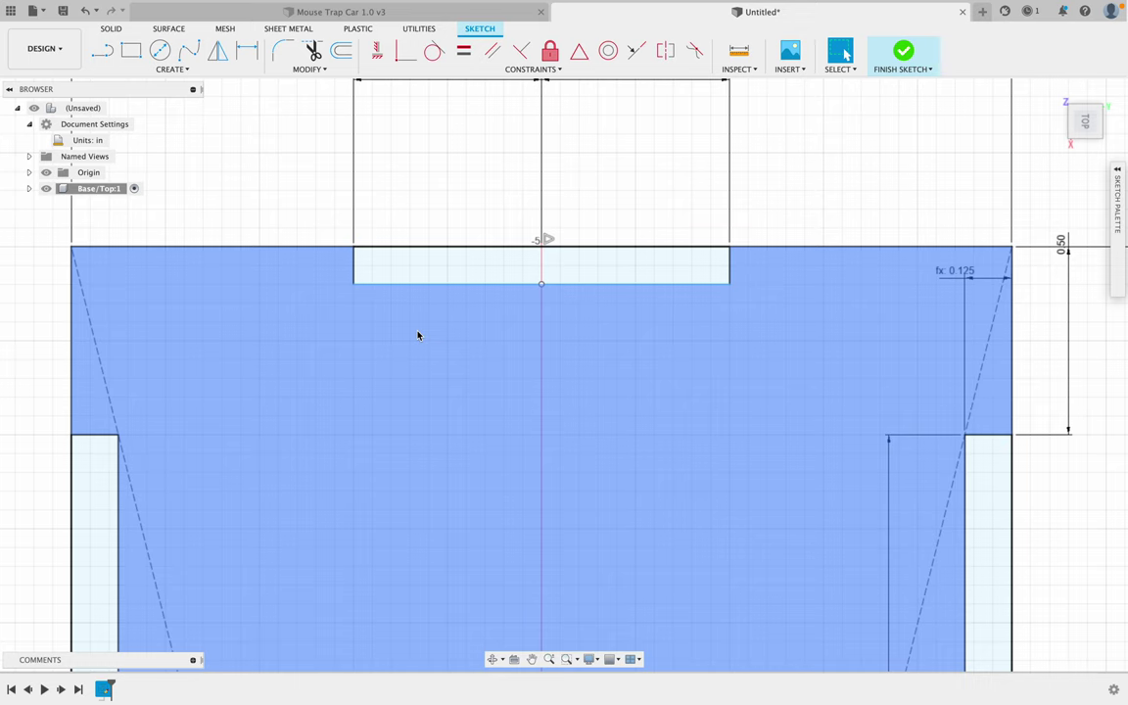
Step: Dimension the end-edge slot's short side between its two corners
{"action": "key", "text": "o"}
{"action": "left_click", "coordinate": [354, 247]}
{"action": "left_click", "coordinate": [353, 285]}
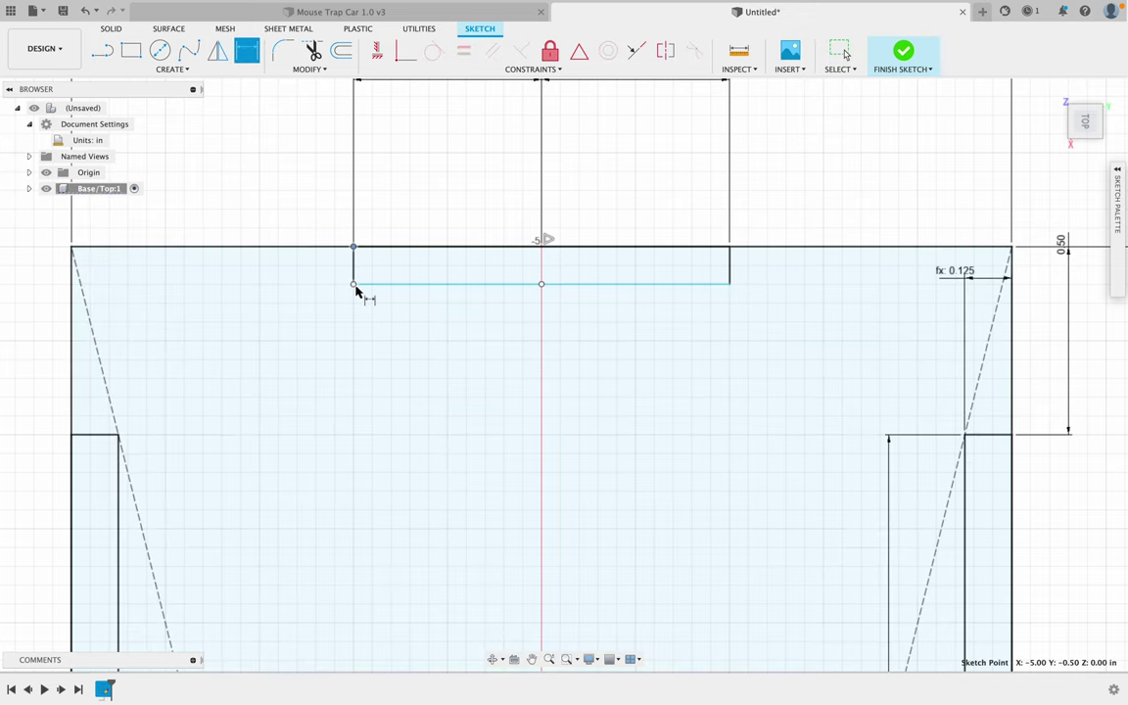
{"action": "left_click", "coordinate": [308, 291]}
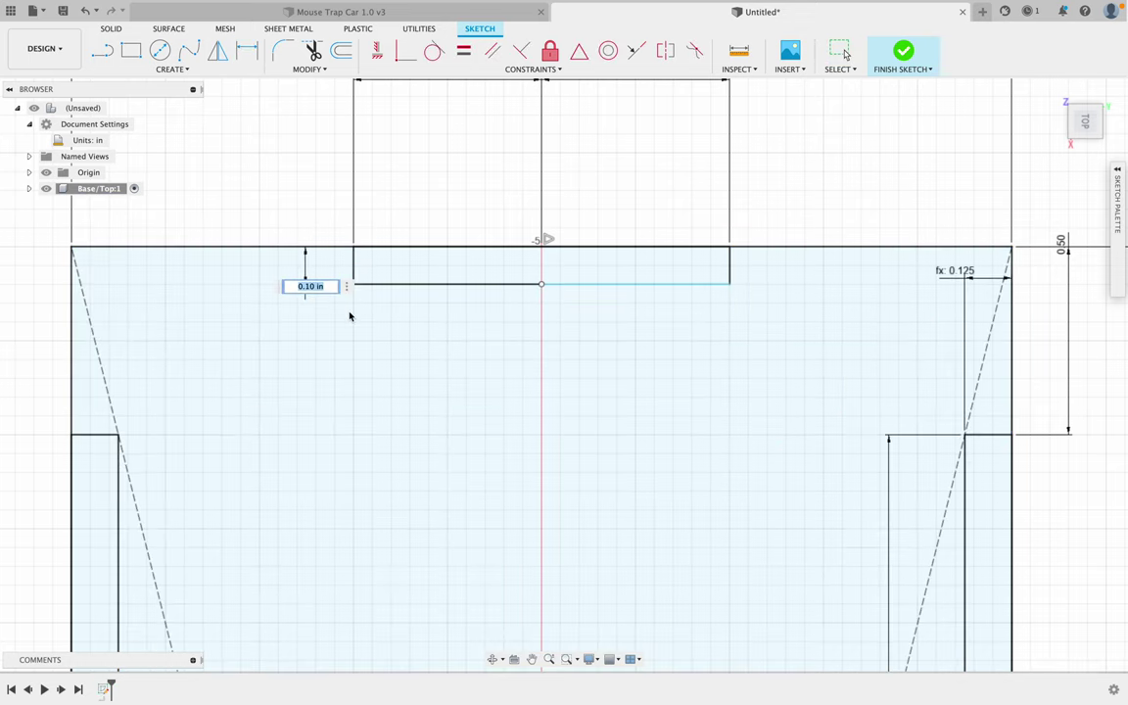
Step: Try to set the end-edge slot's depth to the Thickness parameter, and undo the change
{"action": "type", "text": "thickness"}
{"action": "key", "text": "Return"}
{"action": "key", "text": "Return"}
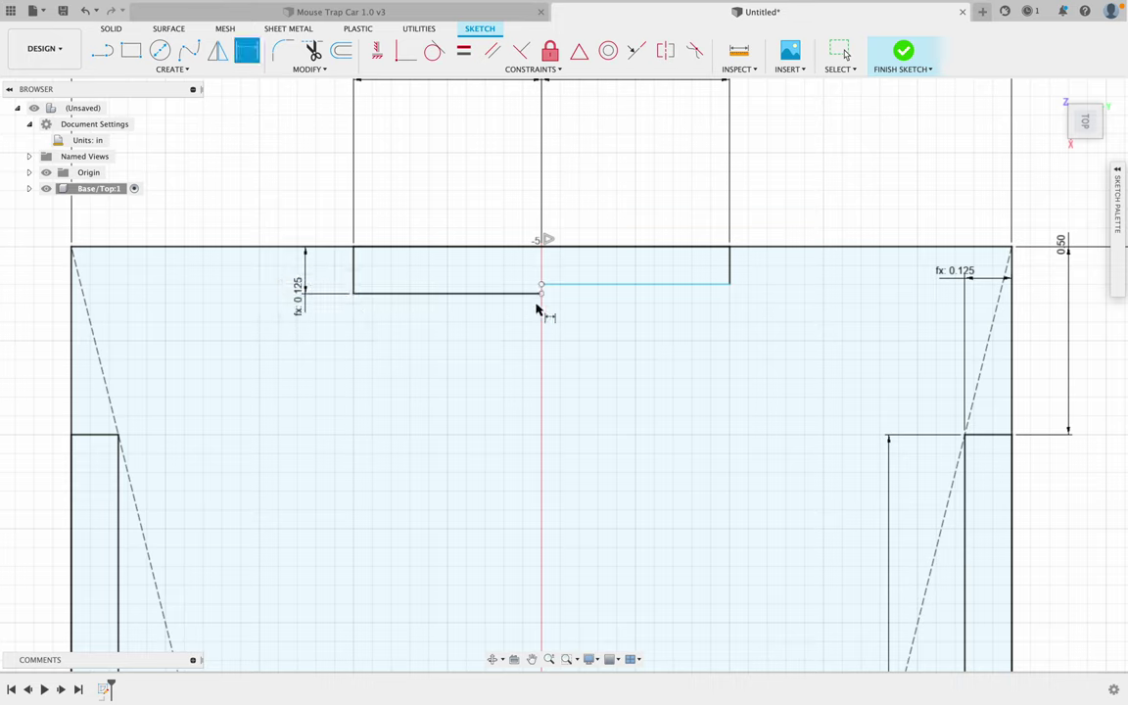
{"action": "key", "text": "Escape"}
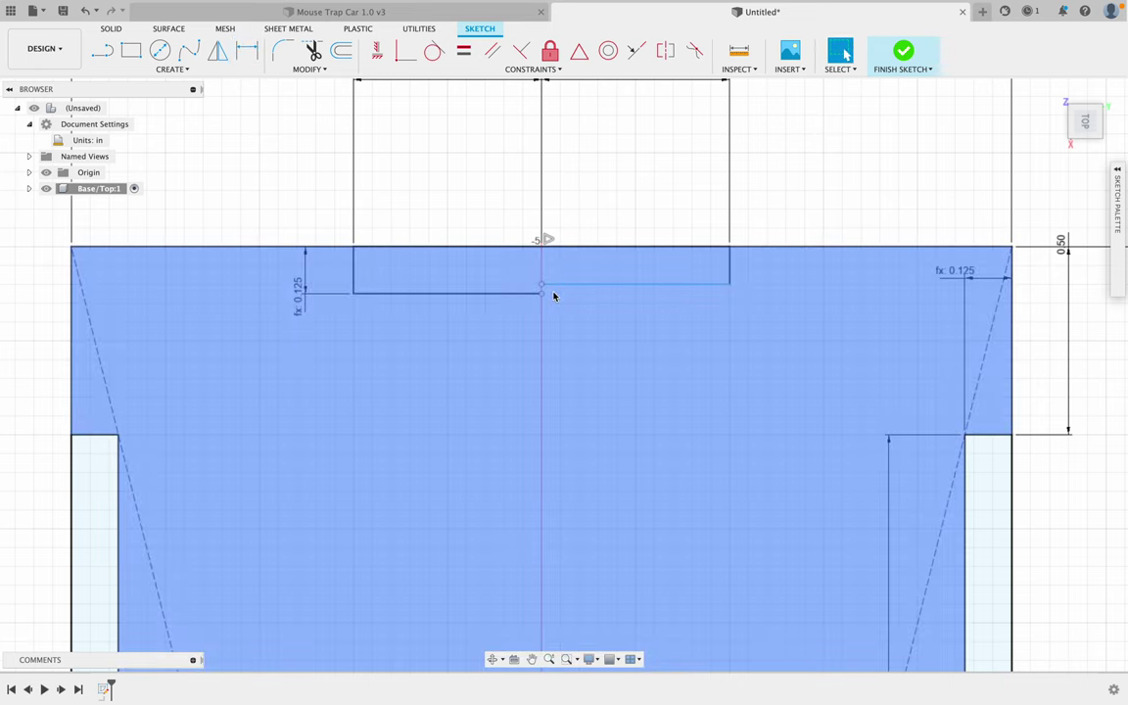
{"action": "key", "text": "ctrl+z"}
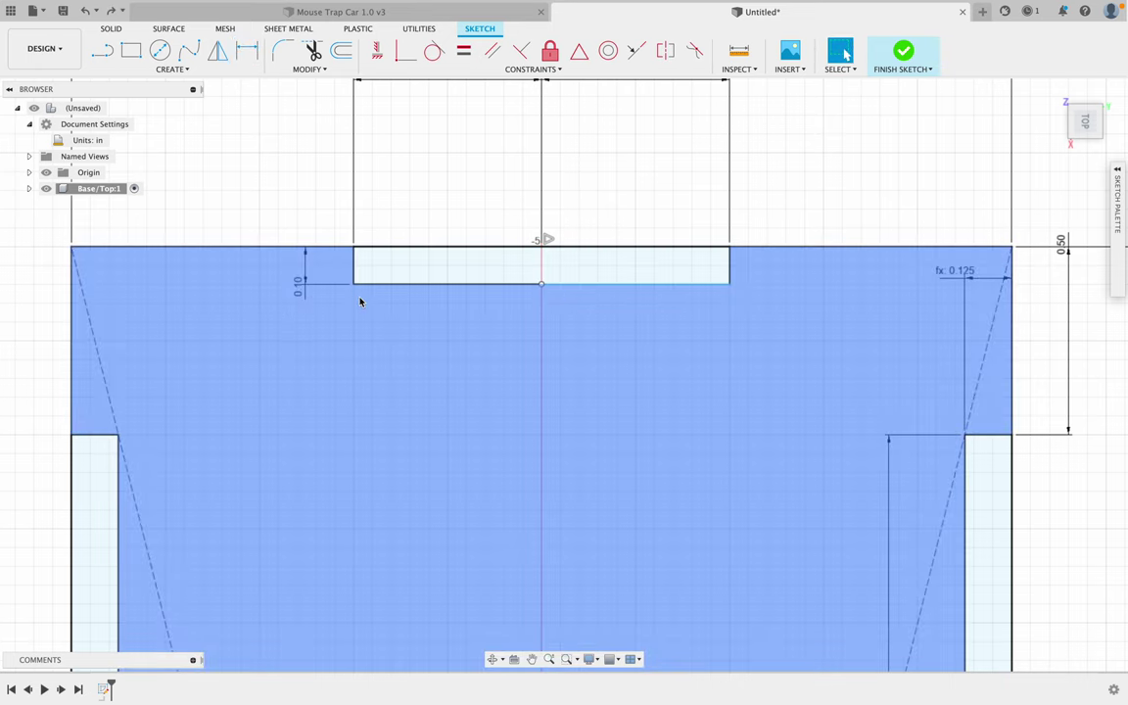
Step: Dimension the end-edge slot's long side as 1.00 in between its two inner corners
{"action": "key", "text": "d"}
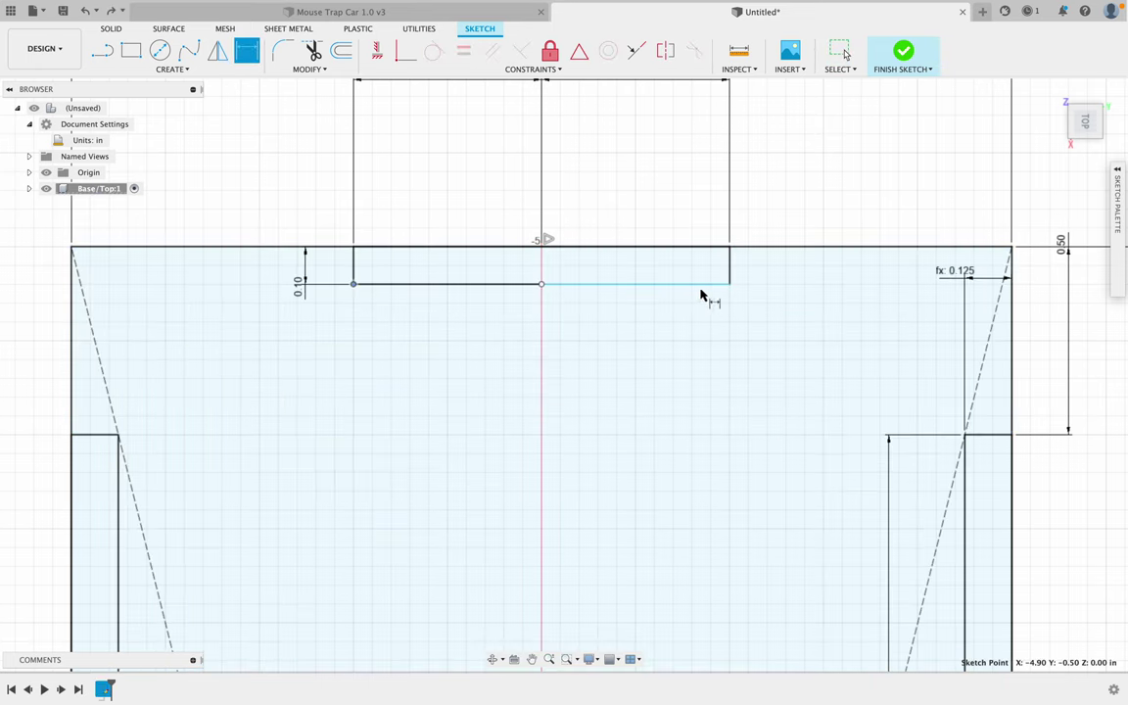
{"action": "left_click", "coordinate": [729, 288]}
{"action": "left_click", "coordinate": [729, 335]}
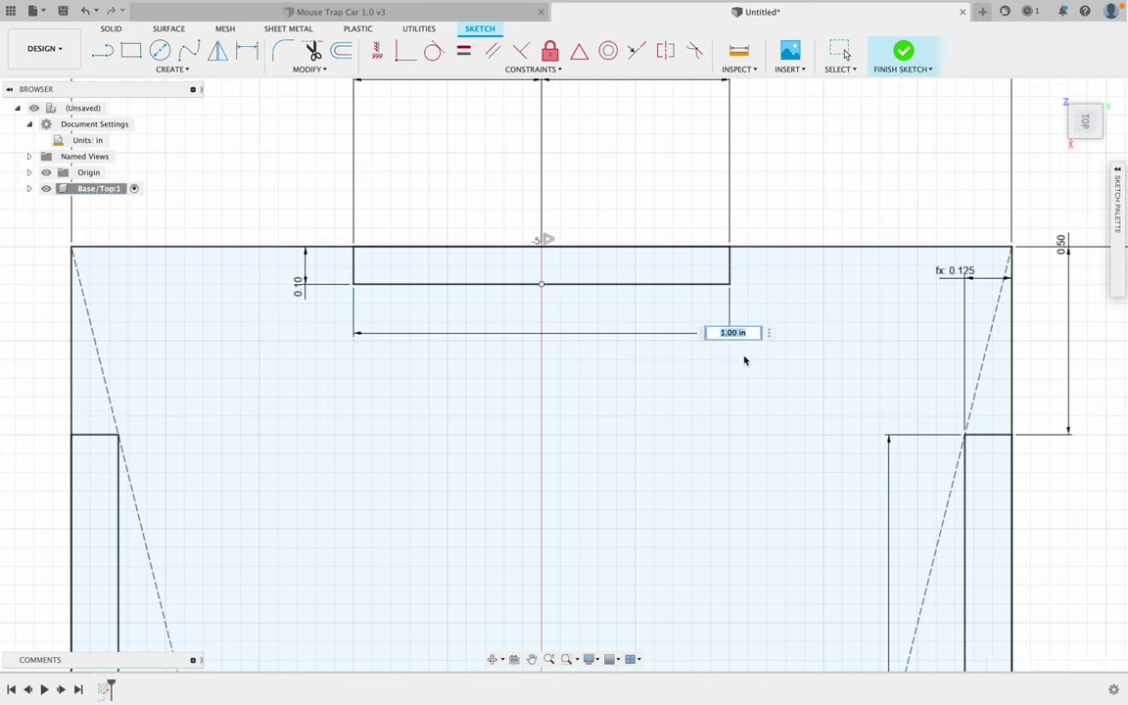
{"action": "key", "text": "Return"}
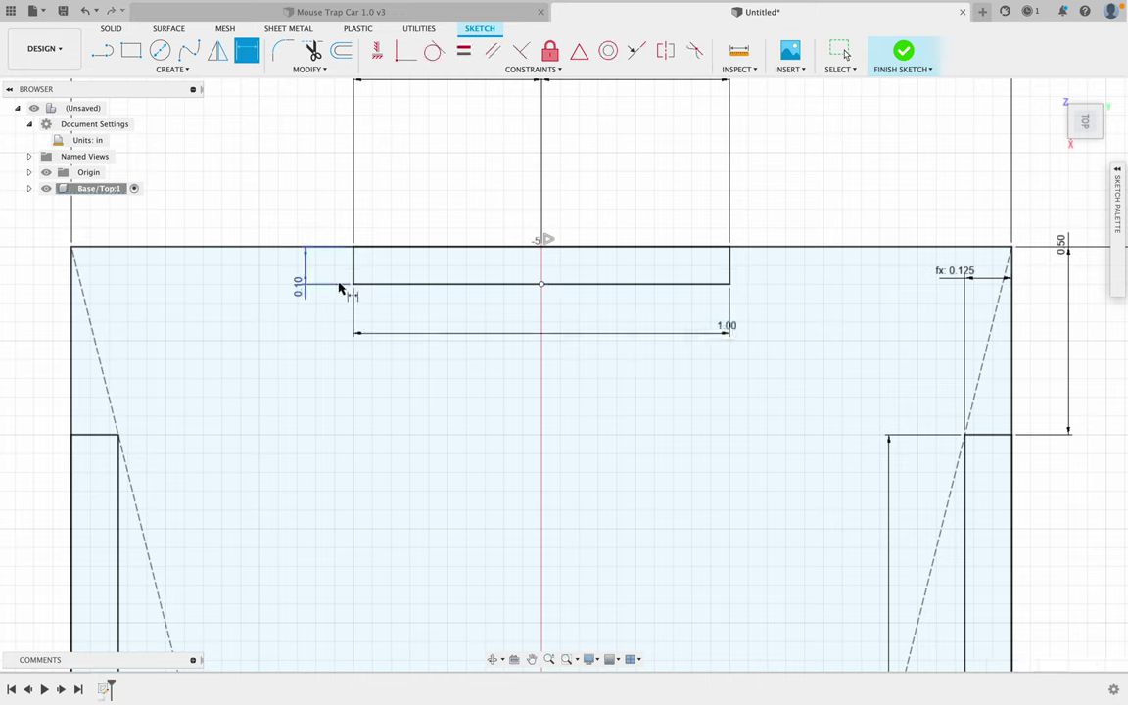
Step: Set the end-edge slot's depth dimension to the Thickness user parameter
{"action": "left_click", "coordinate": [299, 285]}
{"action": "type", "text": "thicknes"}
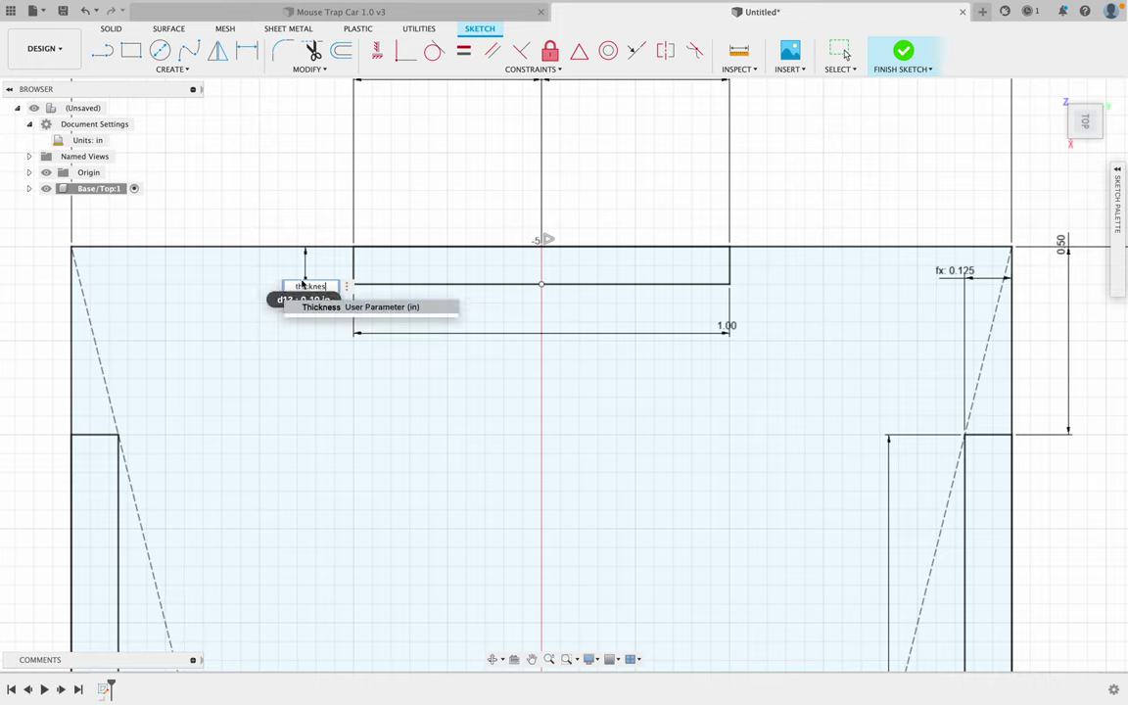
{"action": "key", "text": "Return"}
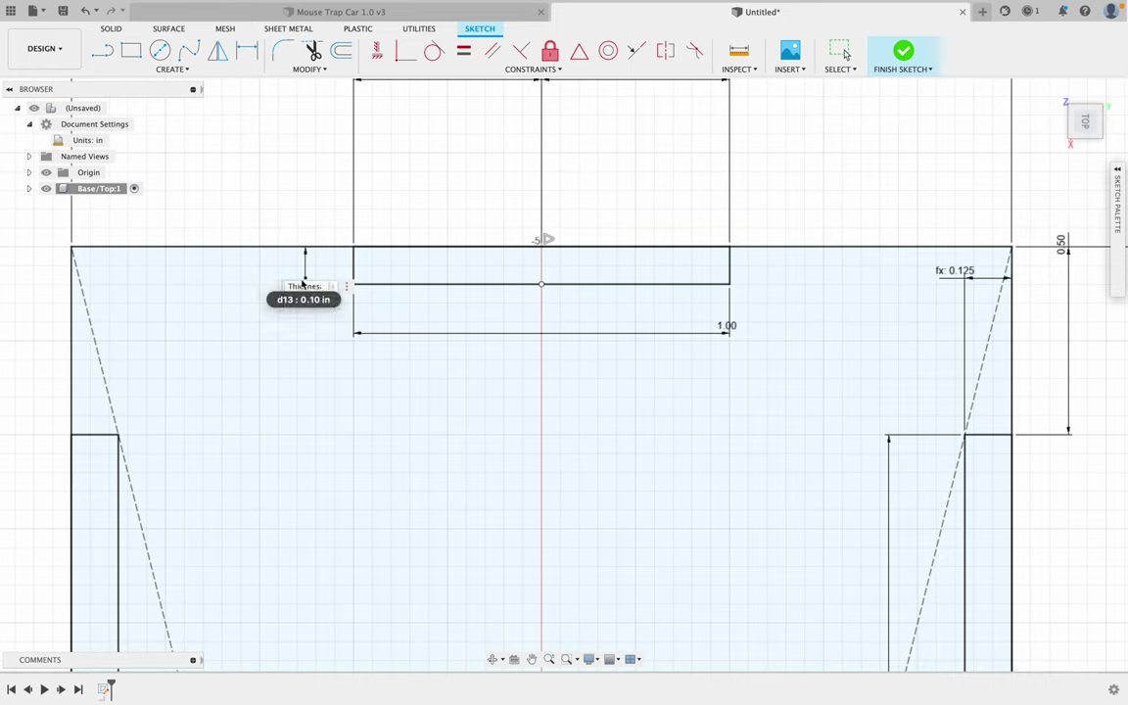
{"action": "key", "text": "Return"}
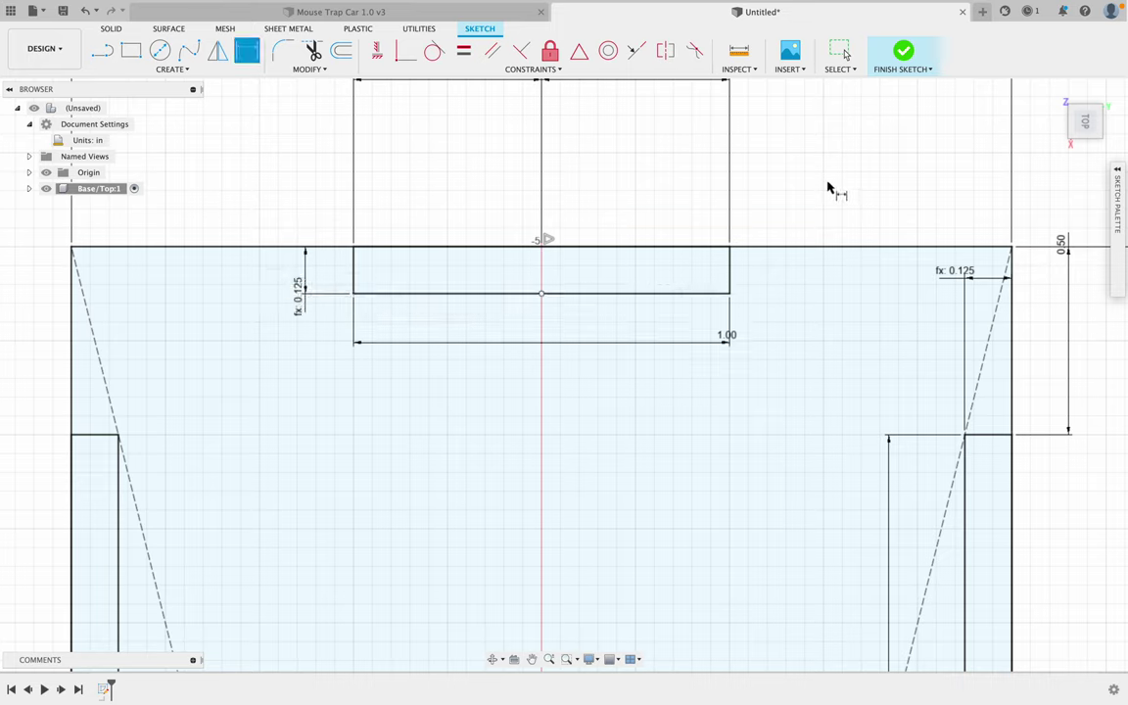
{"action": "key", "text": "Escape"}
{"action": "left_click", "coordinate": [844, 313]}
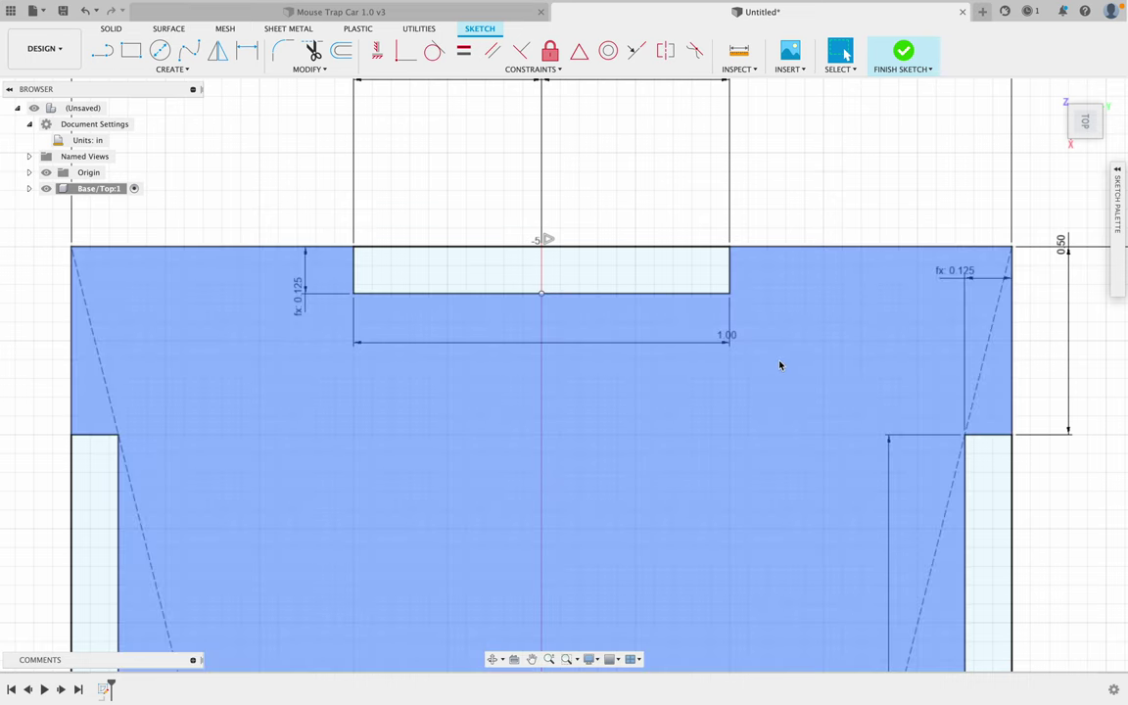
{"action": "scroll", "coordinate": [789, 349], "scroll_direction": "down", "scroll_amount": 5}
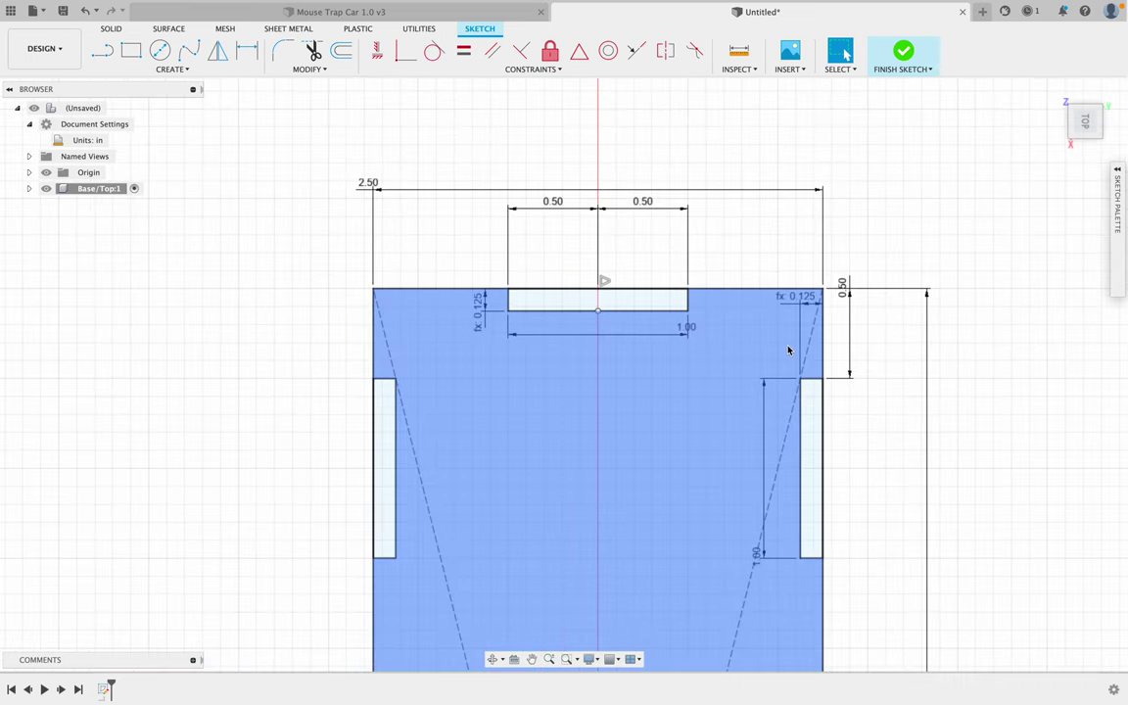
{"action": "scroll", "coordinate": [789, 350], "scroll_direction": "down", "scroll_amount": 3}
{"action": "key", "text": "Escape"}
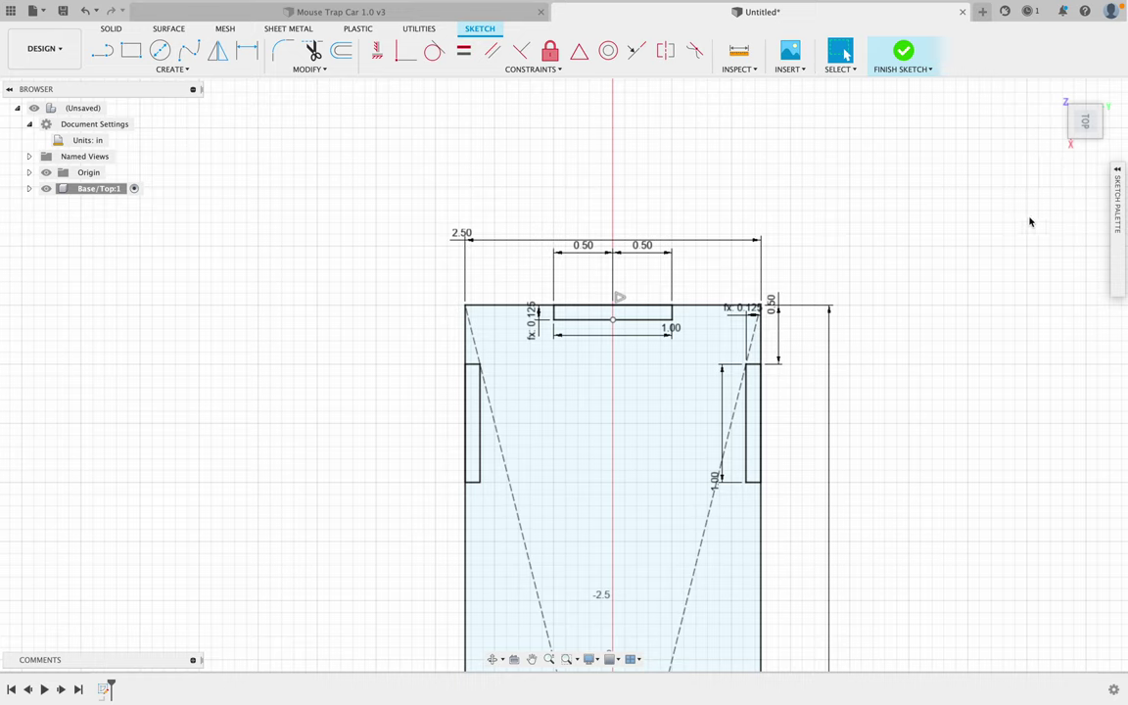
Step: Extrude the large Base/Top profile, leaving out the edge slots, one-sided by the Thickness user parameter as a new body
{"action": "left_click", "coordinate": [1054, 91]}
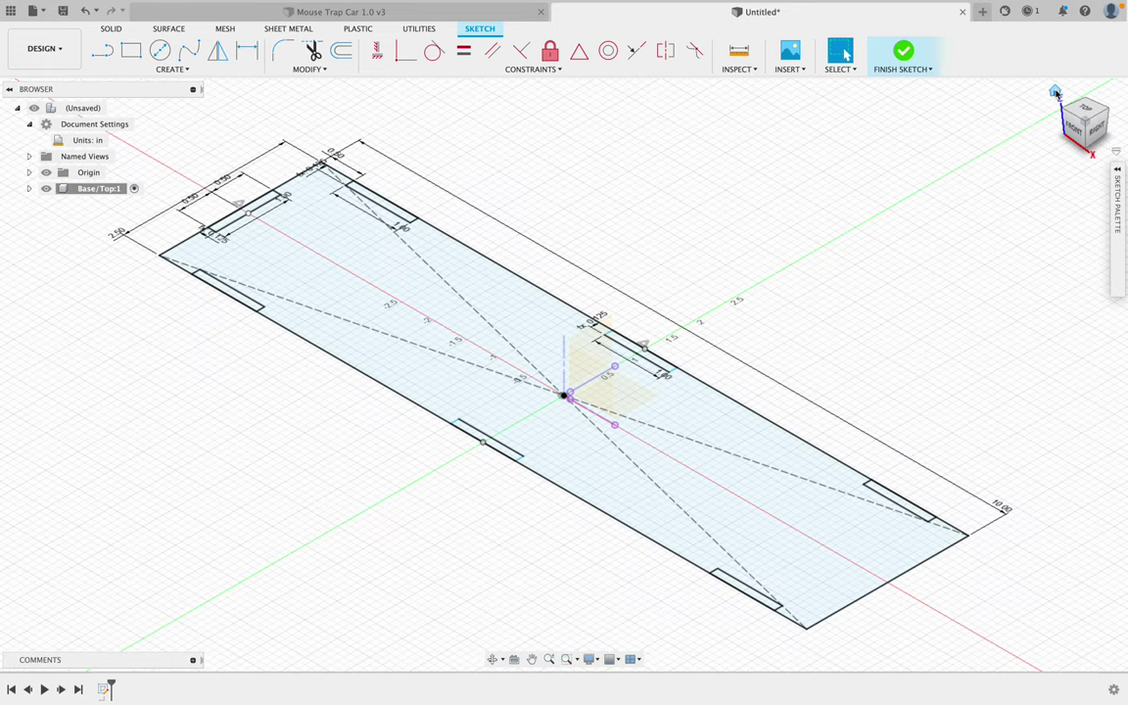
{"action": "left_click", "coordinate": [697, 519]}
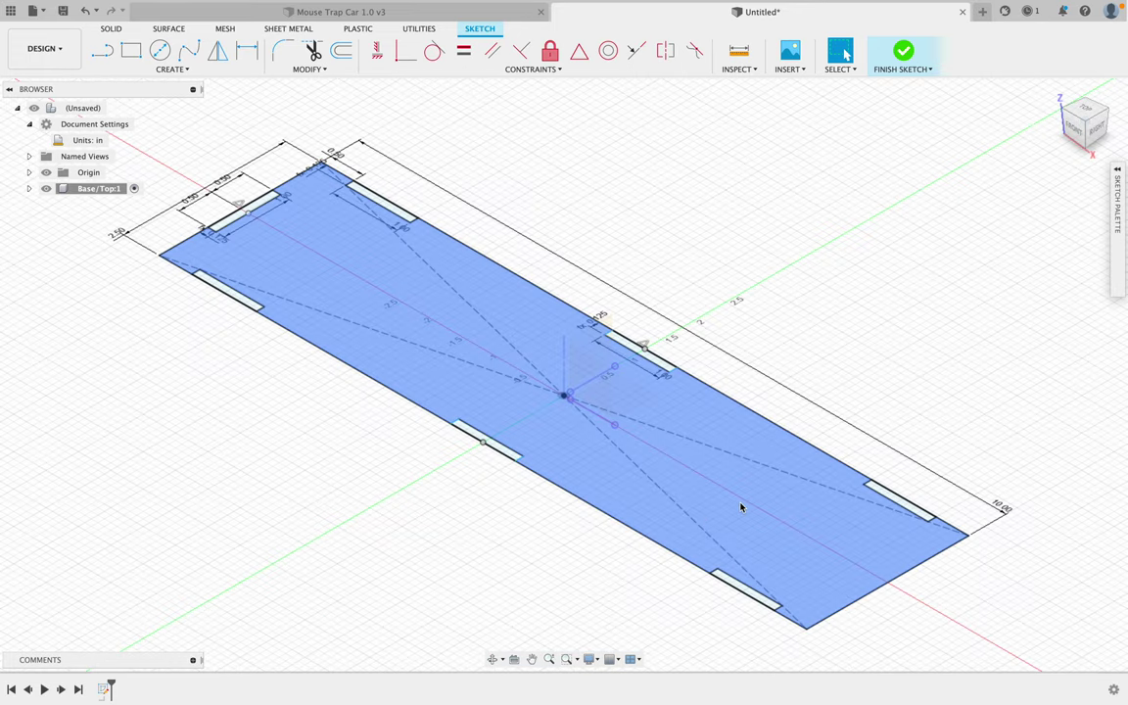
{"action": "key", "text": "e"}
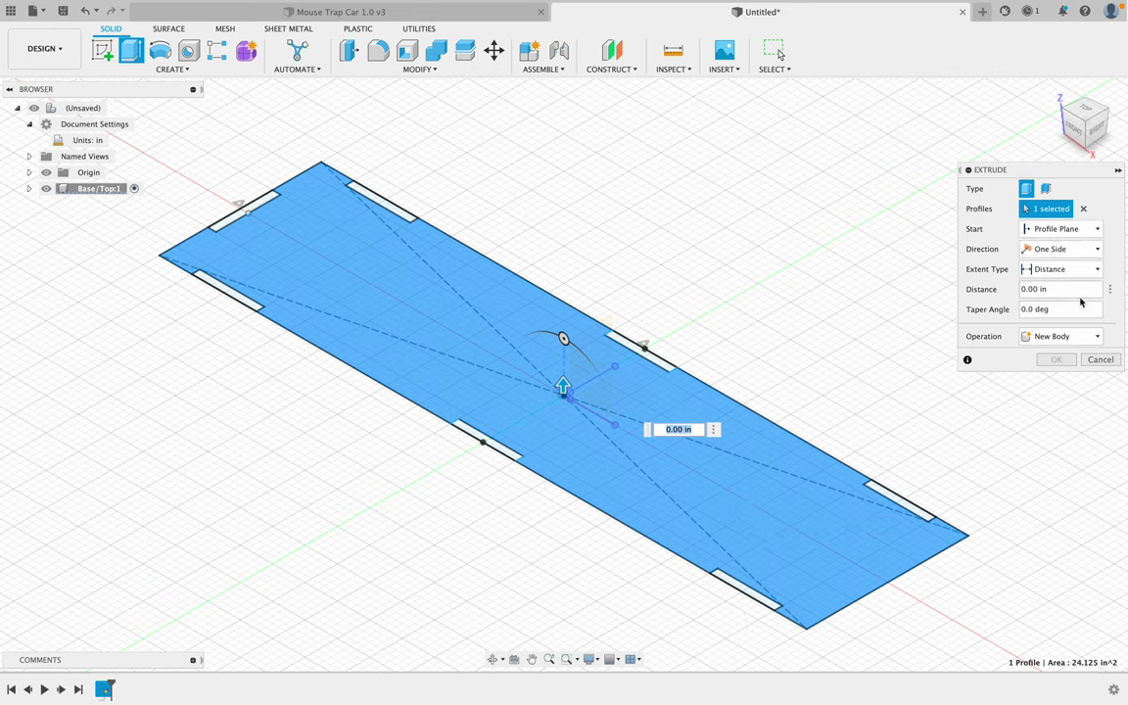
{"action": "left_click", "coordinate": [1076, 251]}
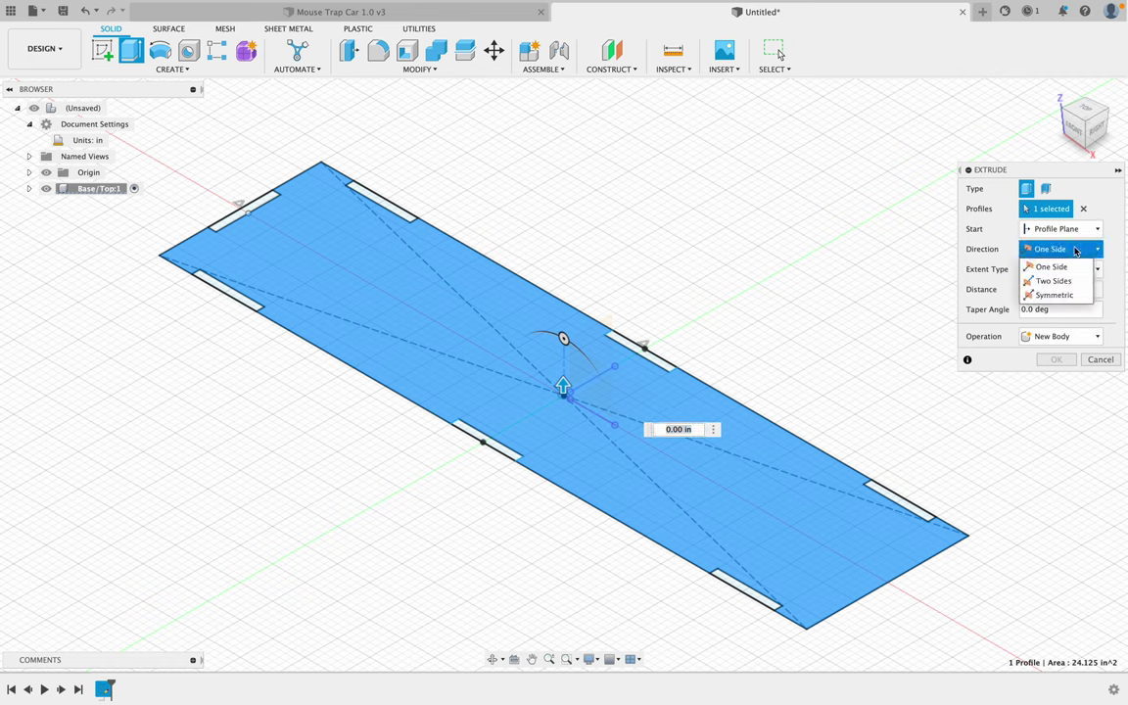
{"action": "left_click", "coordinate": [1075, 251]}
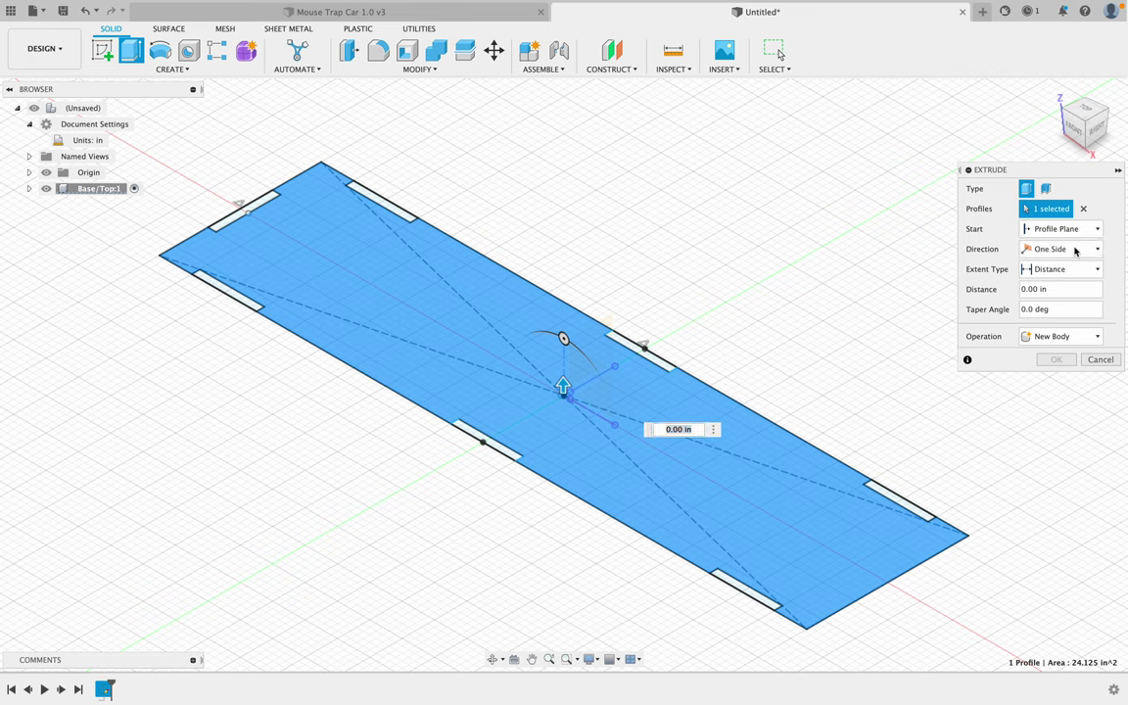
{"action": "left_click", "coordinate": [1075, 338]}
{"action": "left_click", "coordinate": [1075, 338]}
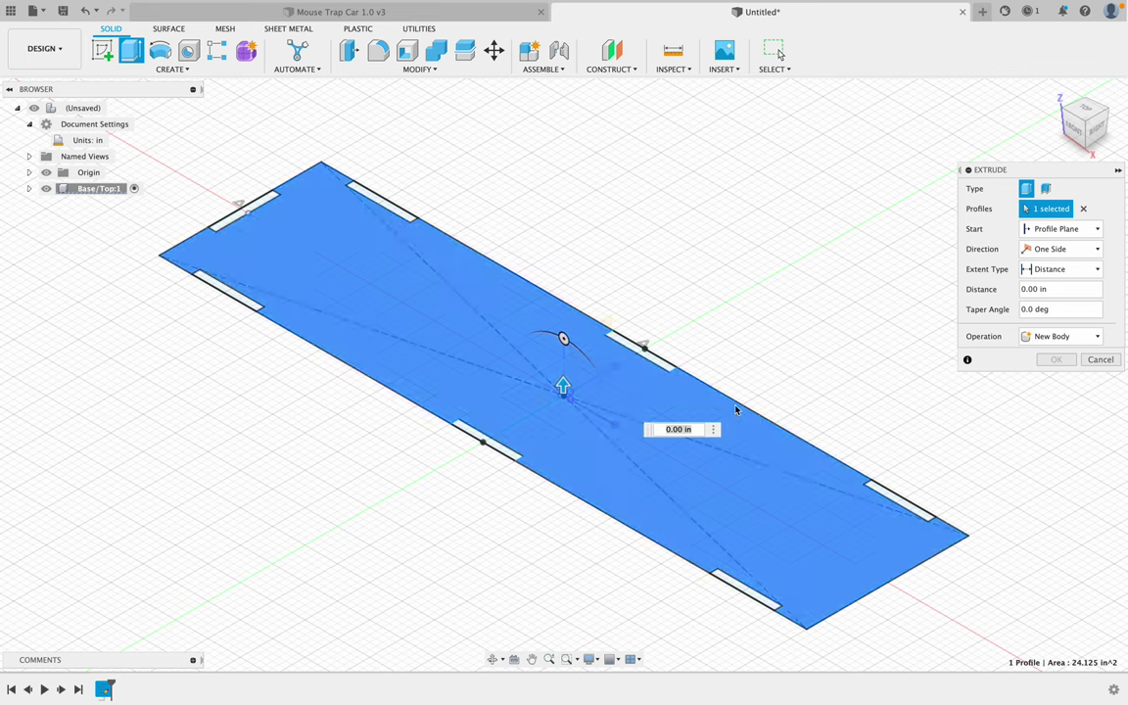
{"action": "left_click", "coordinate": [687, 428]}
{"action": "type", "text": "th"}
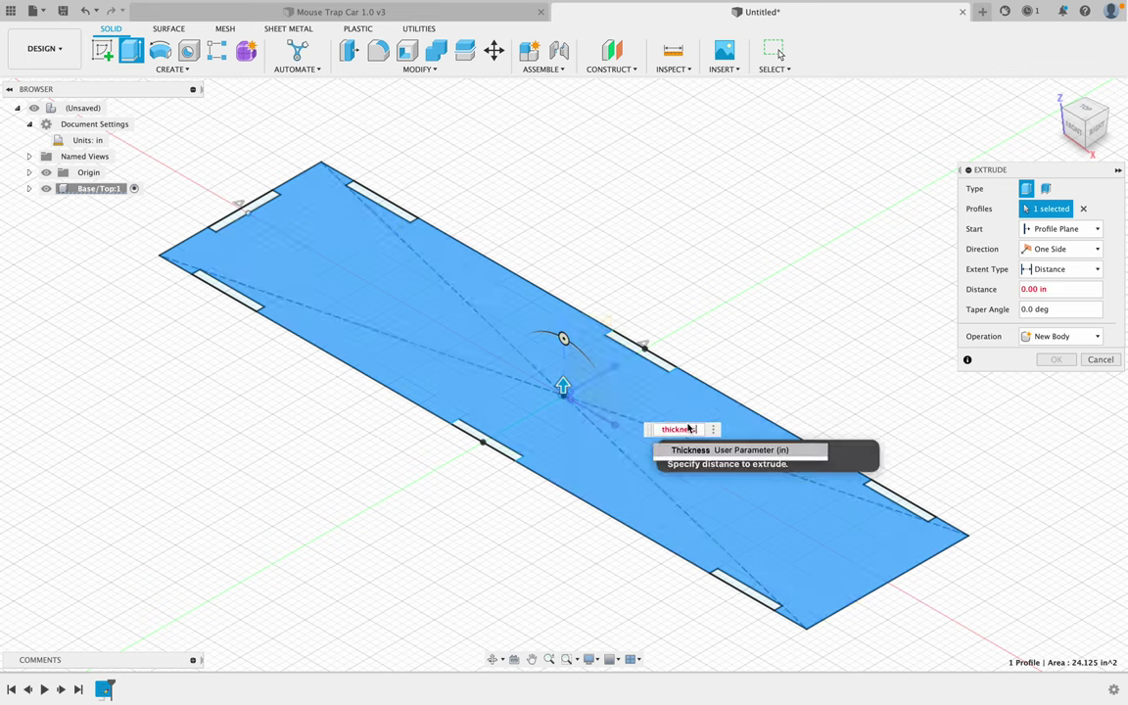
{"action": "type", "text": "ickne"}
{"action": "left_click", "coordinate": [694, 451]}
{"action": "key", "text": "Return"}
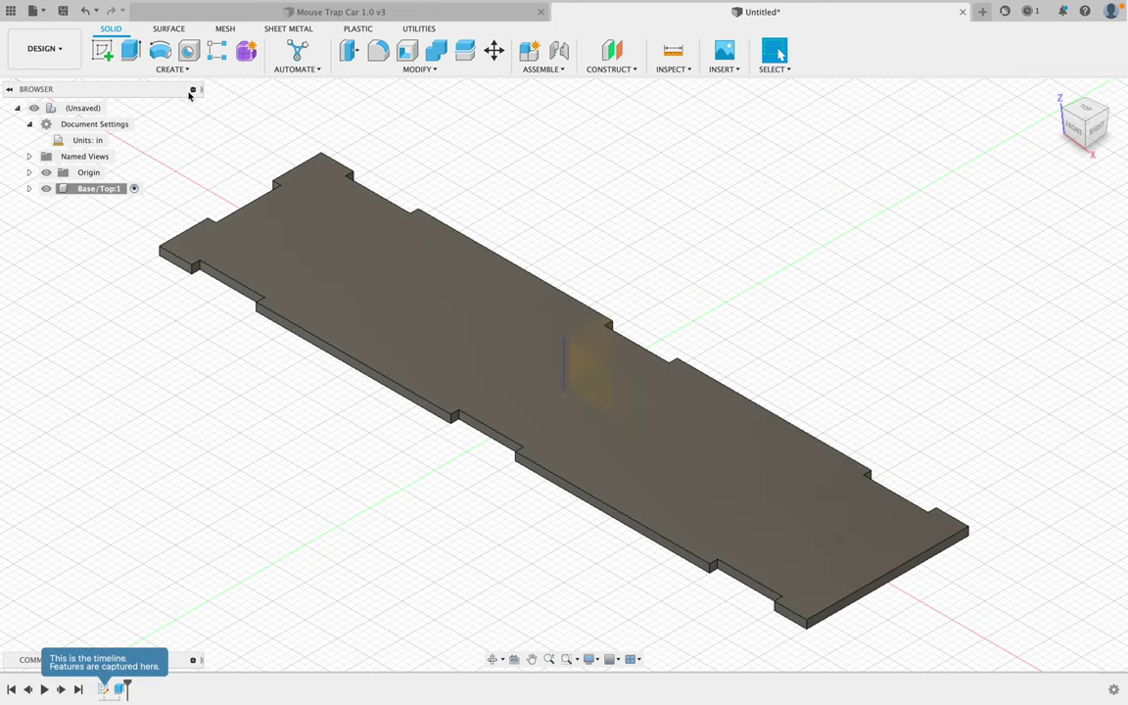
Step: Examine the cutouts in the Mouse Trap Car 1.0 v3 reference design and return to the untitled design
{"action": "left_click", "coordinate": [294, 13]}
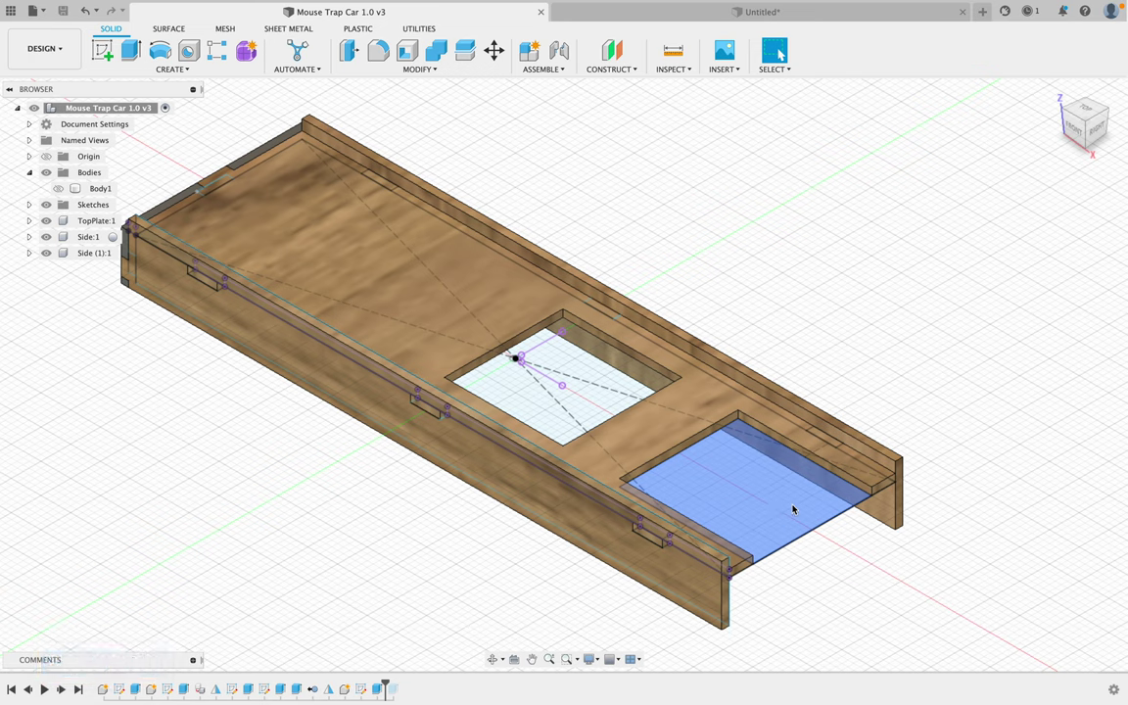
{"action": "left_click", "coordinate": [716, 13]}
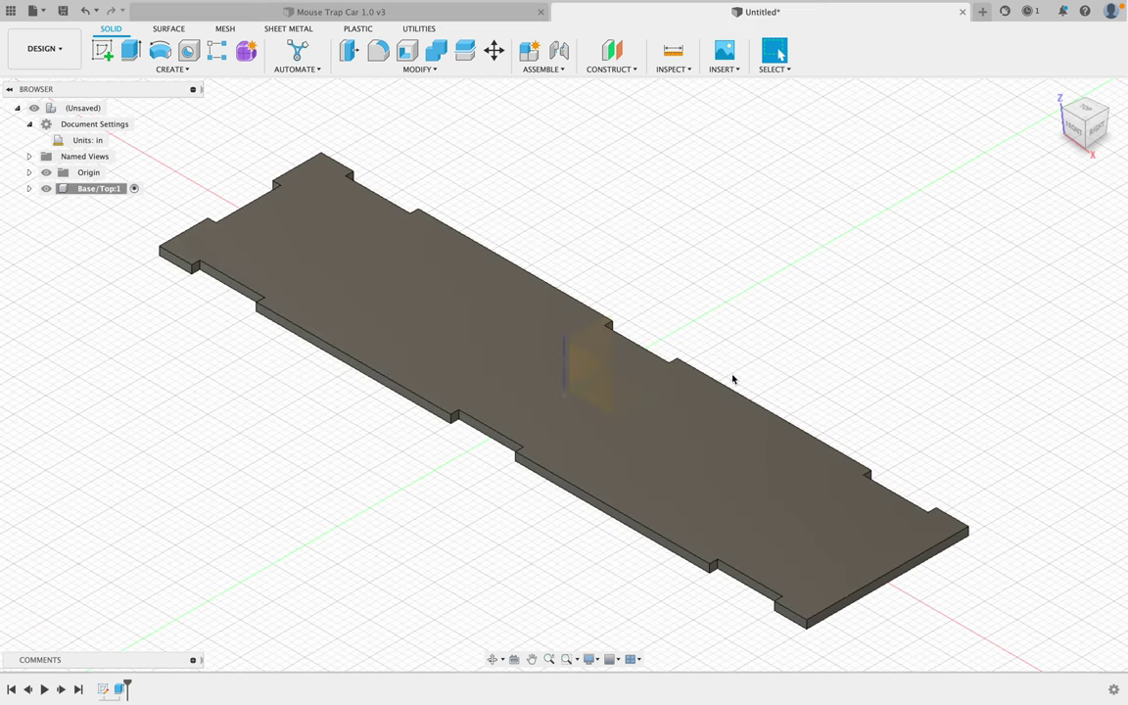